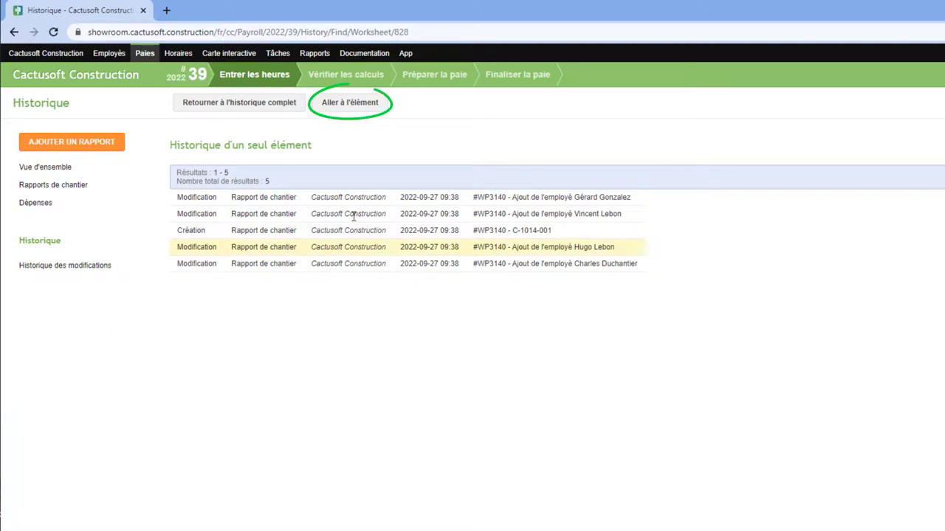
# Open the site report from its single-element history, then return through the preceding history pages.
pyautogui.click(329, 109)
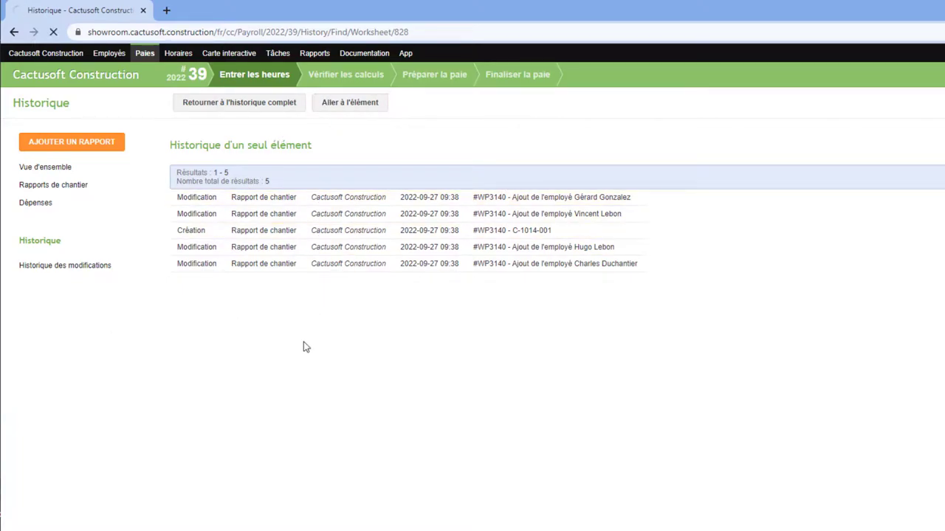
pyautogui.click(11, 32)
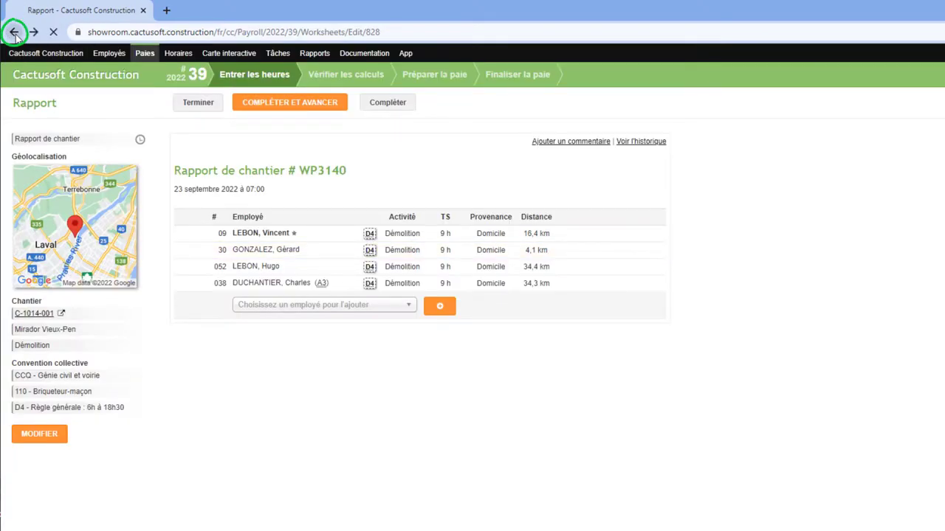
pyautogui.click(14, 31)
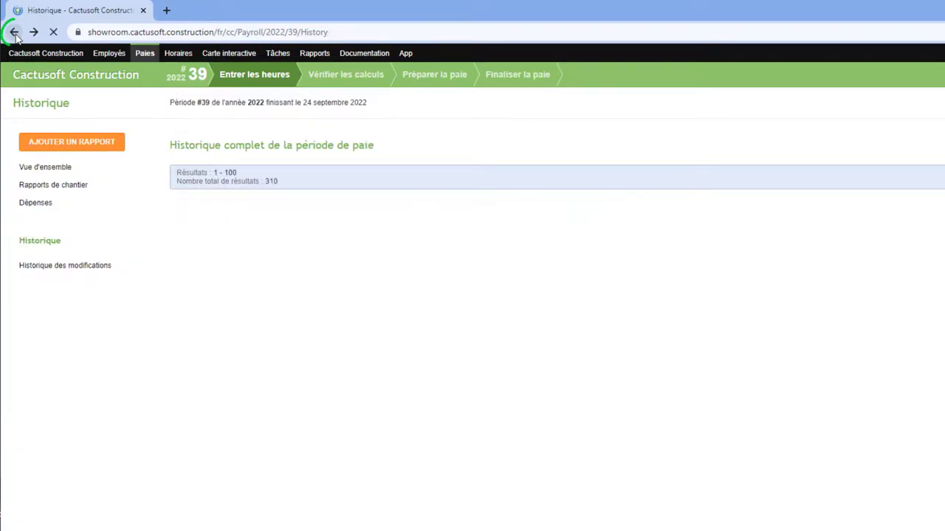
pyautogui.click(14, 32)
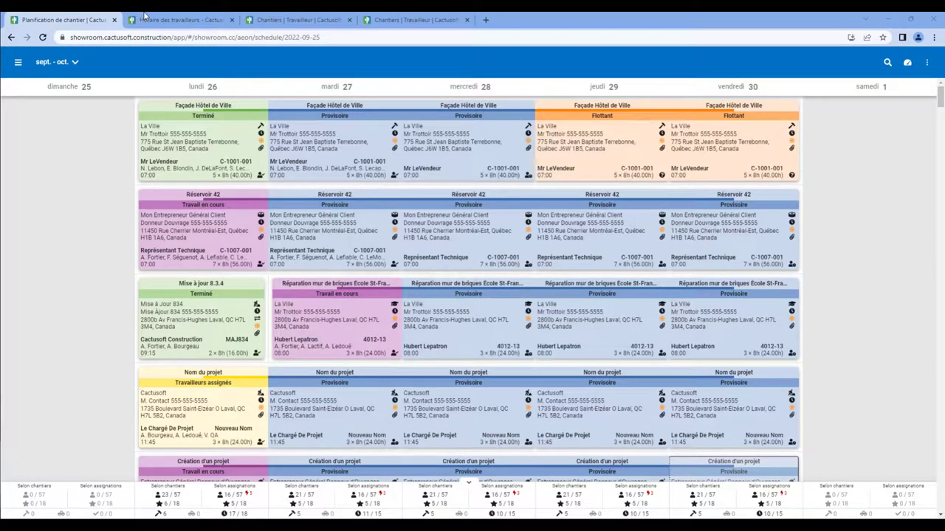
# Switch from the site planning page to the workers' schedule (Horaire des travailleurs).
pyautogui.click(146, 16)
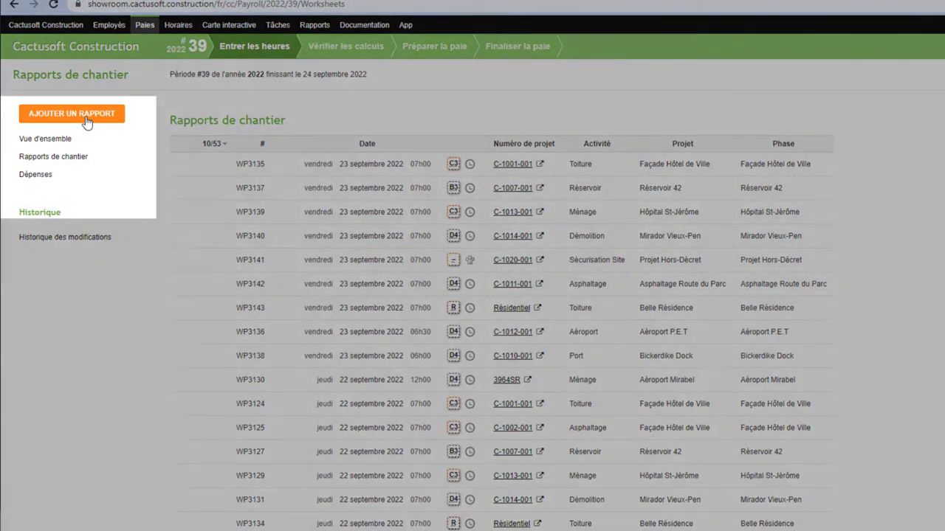
# Start a new Rapport de chantier numbered 4012 and dated 2022-09-19.
pyautogui.click(86, 118)
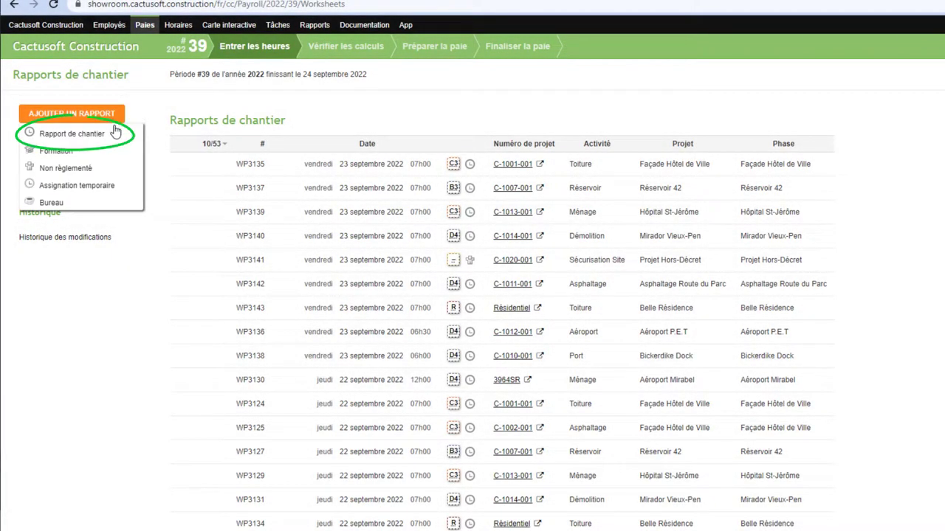
pyautogui.click(114, 132)
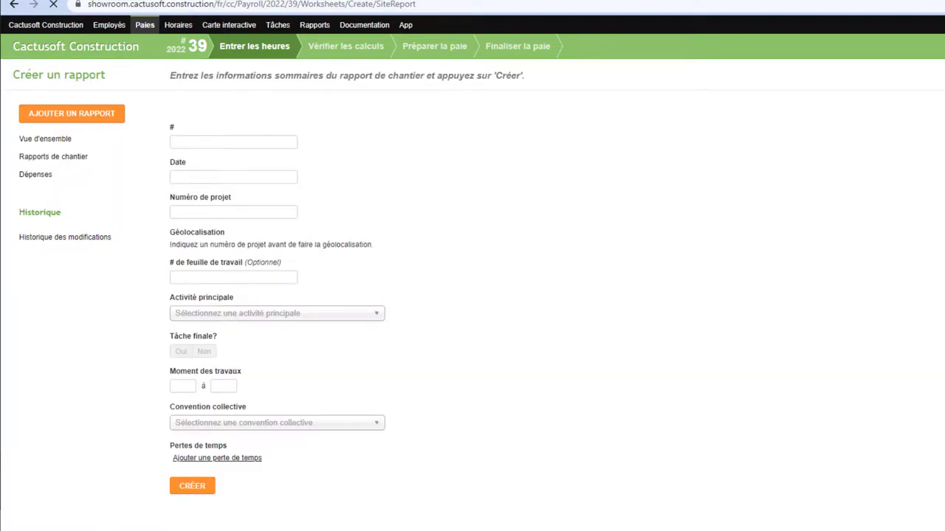
pyautogui.click(201, 142)
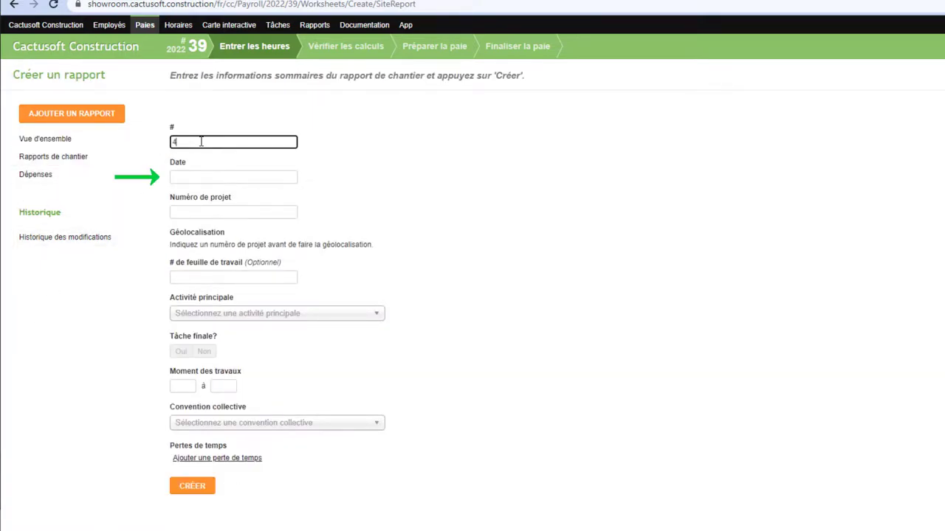
pyautogui.click(266, 181)
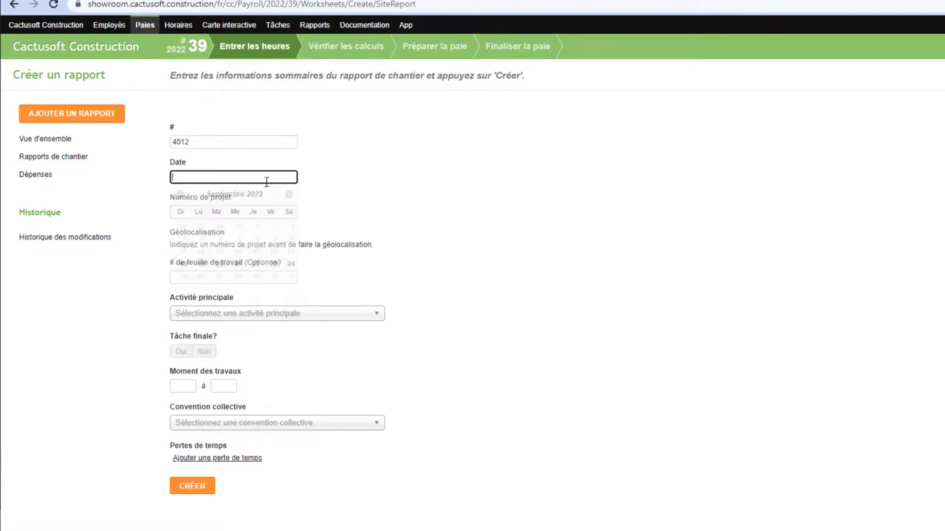
pyautogui.click(200, 271)
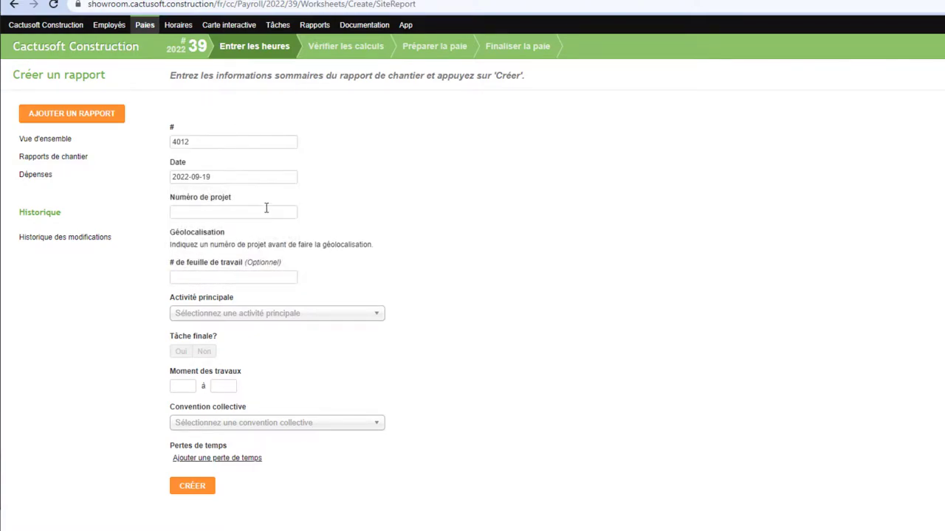
# Search the projects for "pont", select project C-1005-002, and set the main activity to Pont.
pyautogui.click(267, 212)
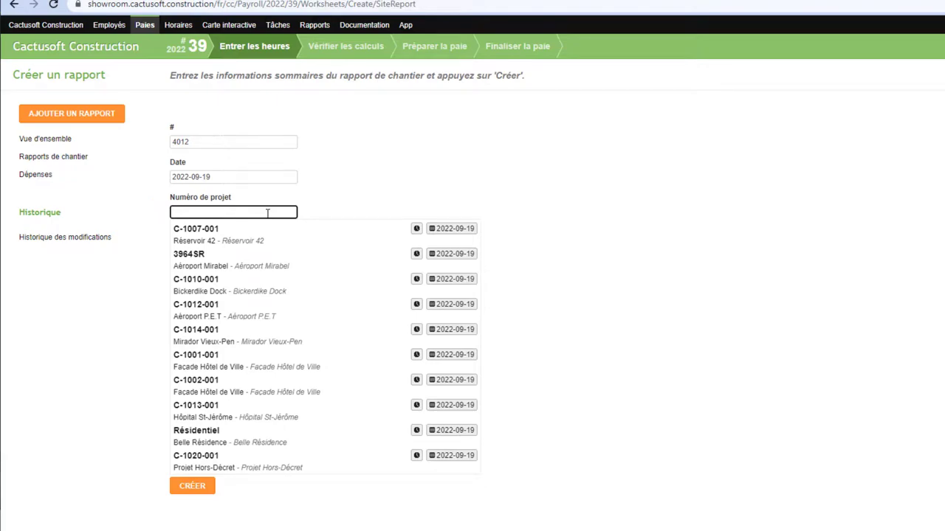
pyautogui.write('pont')
pyautogui.click(255, 233)
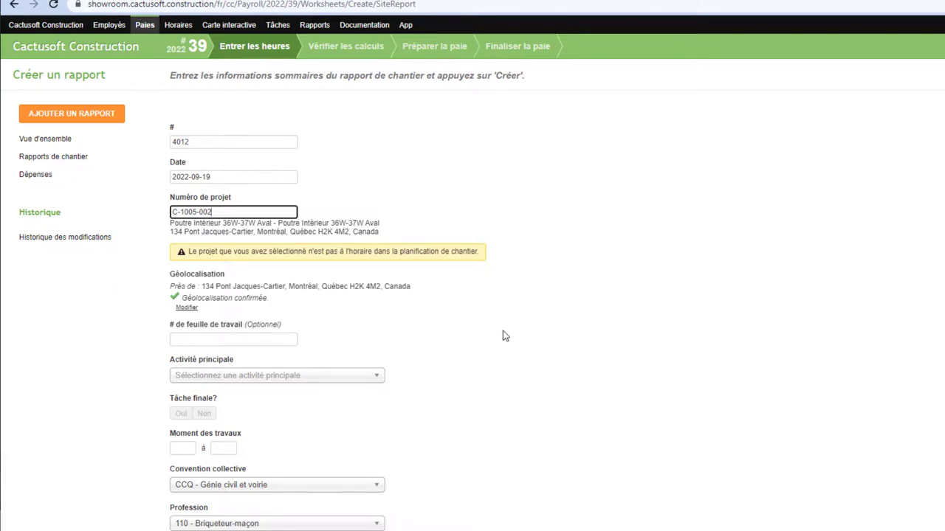
pyautogui.click(308, 376)
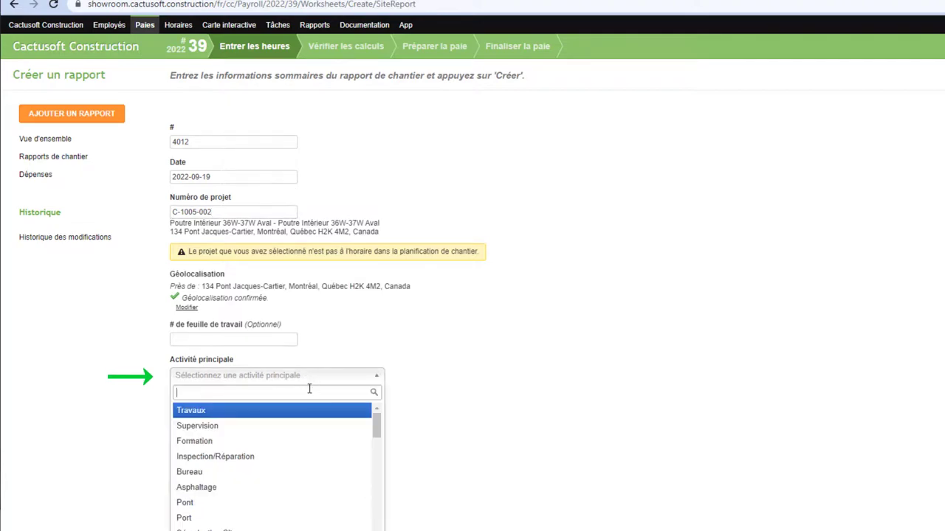
pyautogui.click(305, 503)
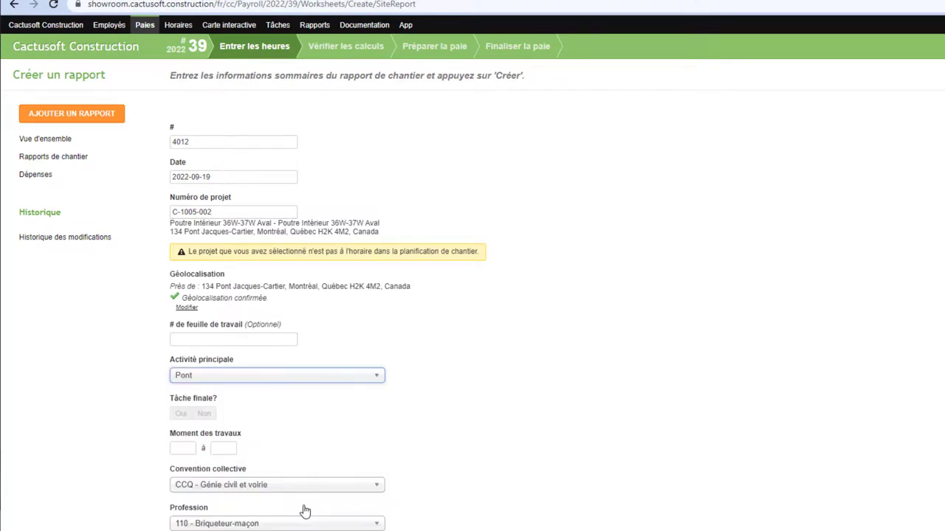
# Mark the task as not final (Non) and set the work period from 7:00 to 16:30.
pyautogui.scroll(-2, 501, 452)
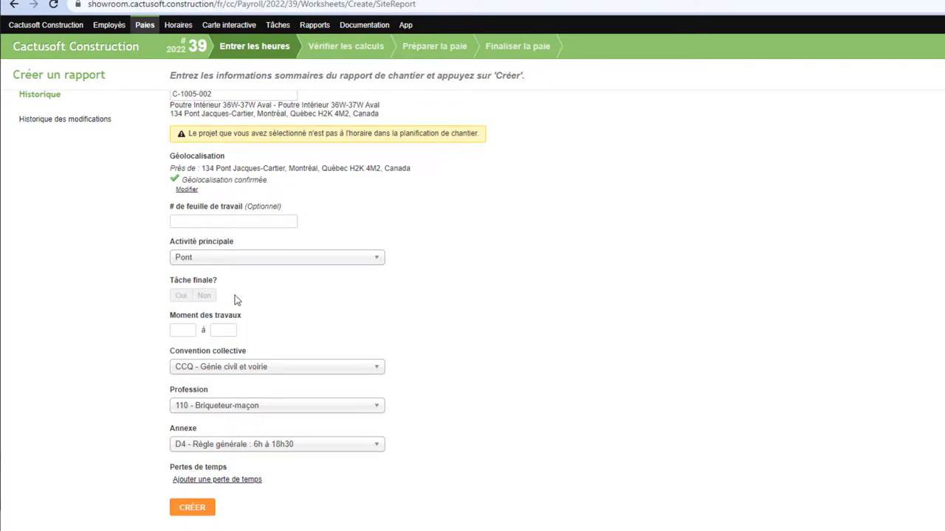
pyautogui.click(204, 296)
pyautogui.click(184, 331)
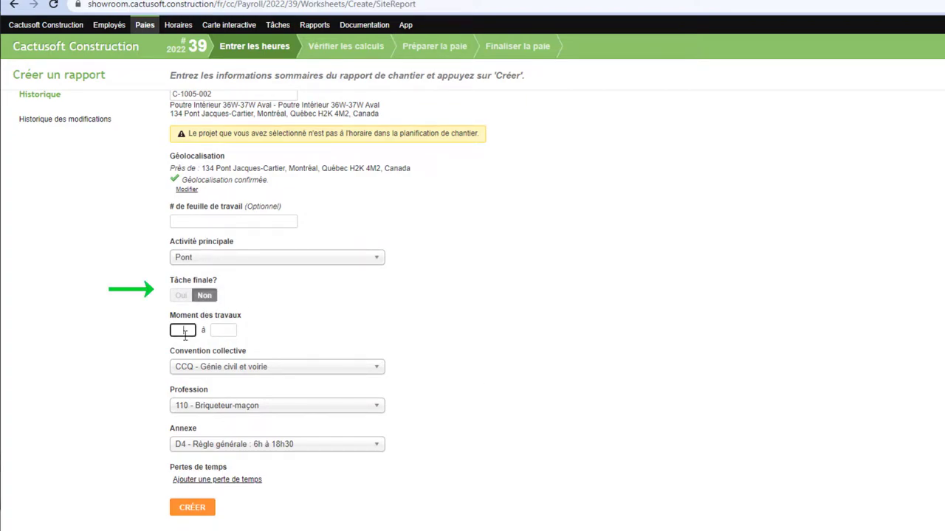
pyautogui.write('7')
pyautogui.press('Tab')
pyautogui.write('16:30')
pyautogui.press('Tab')
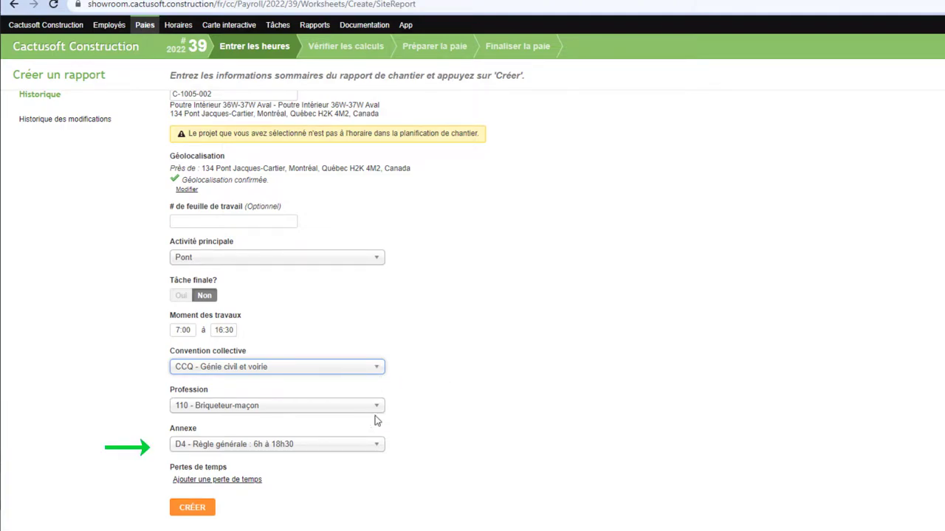
# Review the Annexe choices, keeping D4 - Règle générale : 6h à 18h30.
pyautogui.click(349, 446)
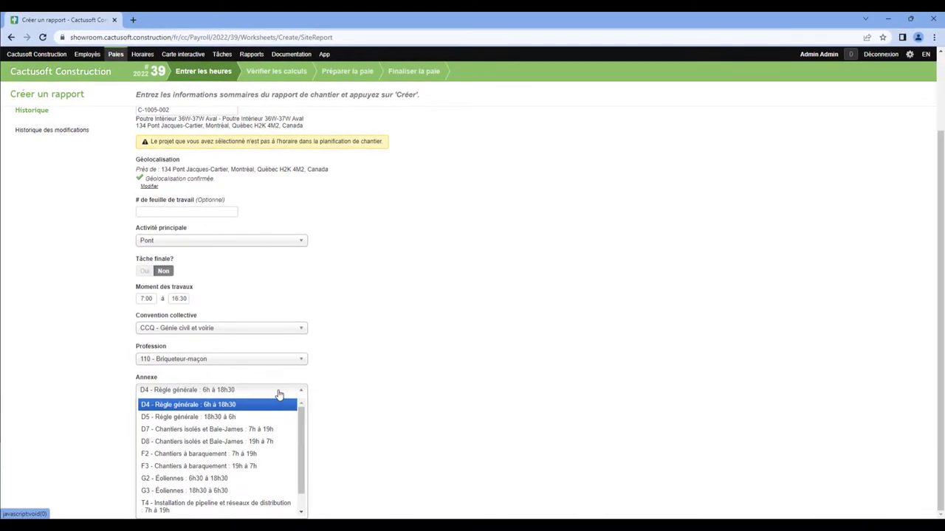
pyautogui.click(279, 396)
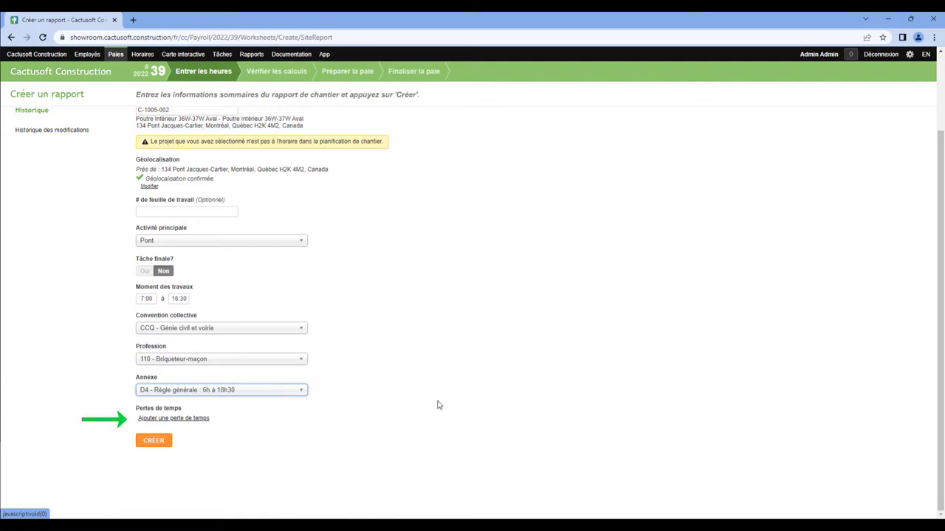
# Add a time-loss row, look over its available reasons, and delete the row.
pyautogui.click(198, 421)
pyautogui.scroll(-3, 379, 428)
pyautogui.click(186, 447)
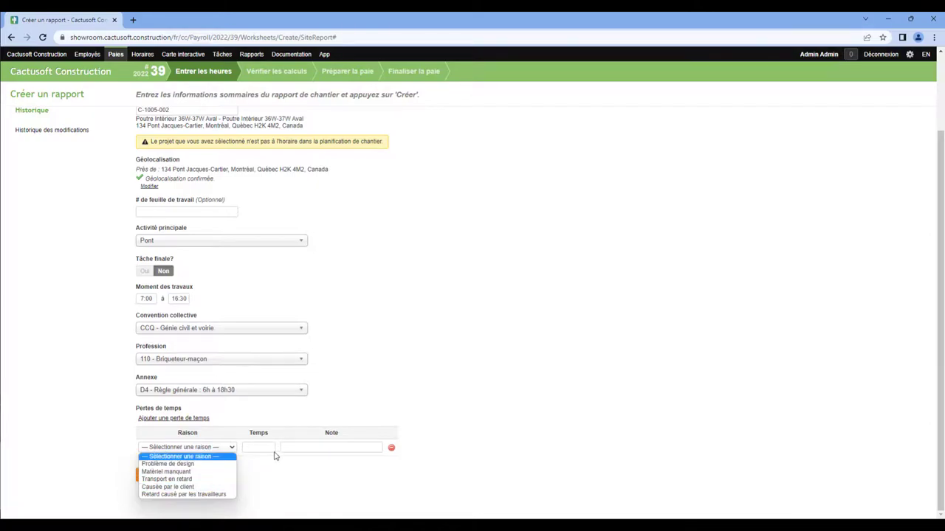
pyautogui.click(391, 449)
pyautogui.click(392, 449)
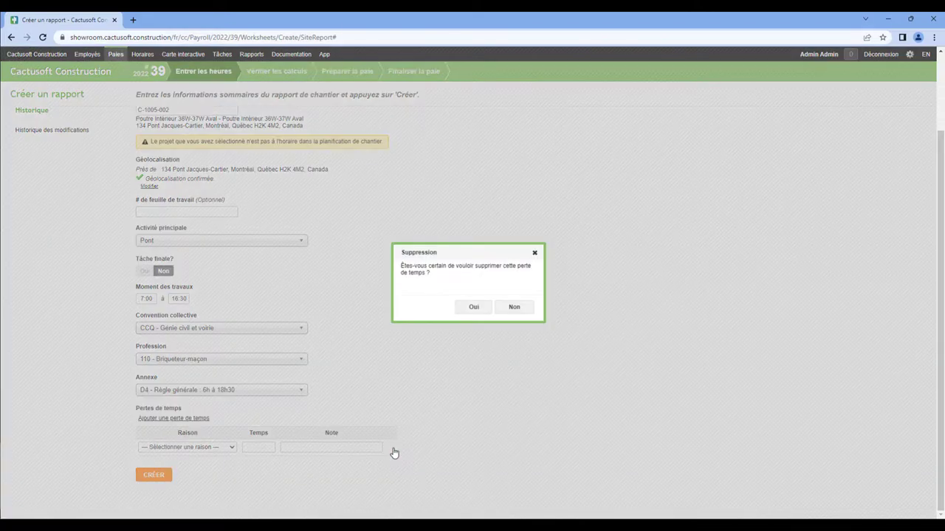
pyautogui.click(473, 307)
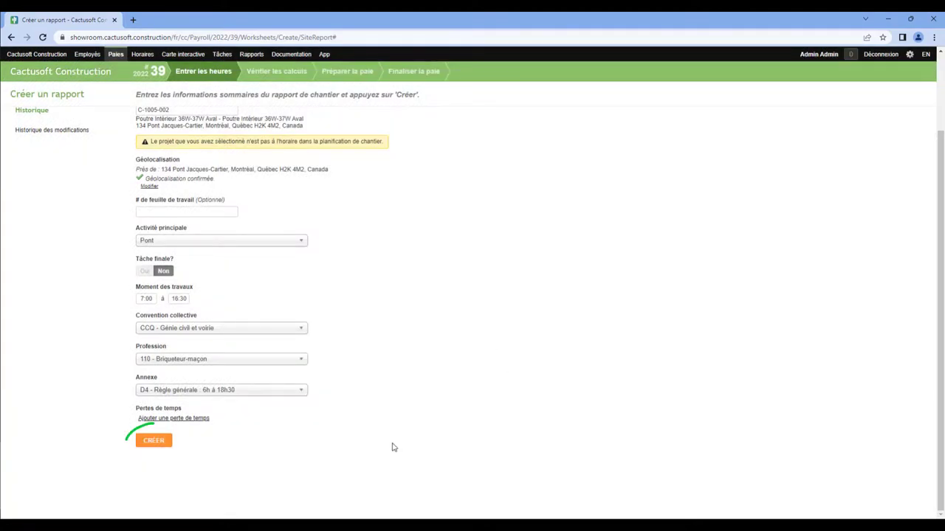
# Create the site report and add the chosen employee to it.
pyautogui.click(155, 440)
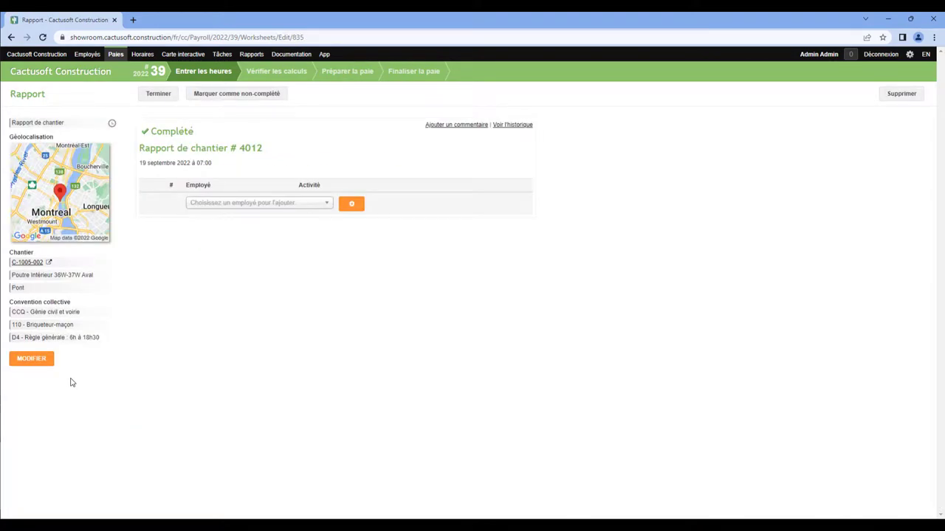
pyautogui.click(410, 189)
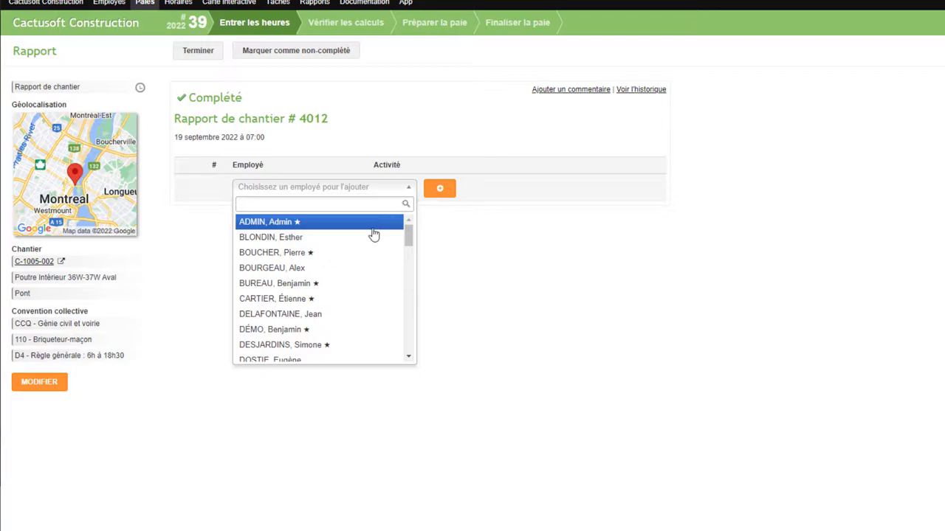
pyautogui.click(343, 299)
pyautogui.click(448, 191)
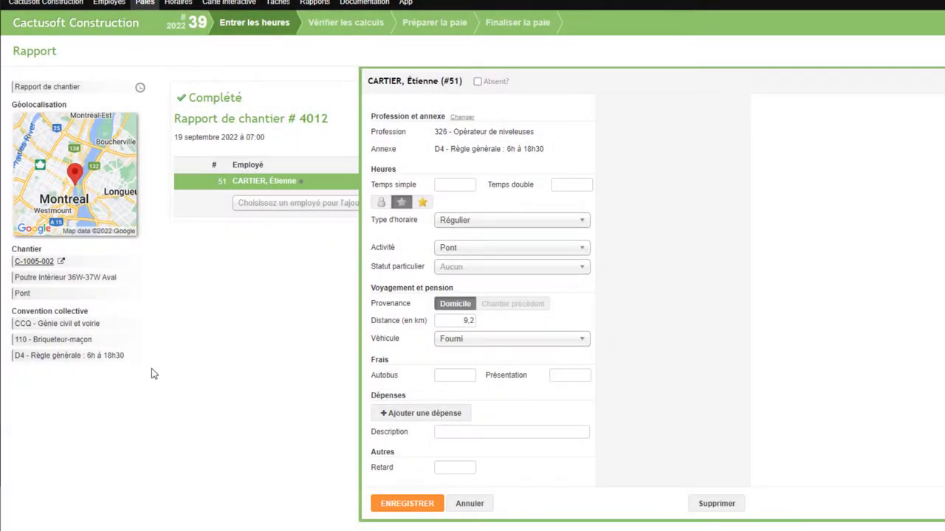
# Mark the employee as absent, inspect the absence hours and reason fields, and reverse the absence.
pyautogui.click(477, 81)
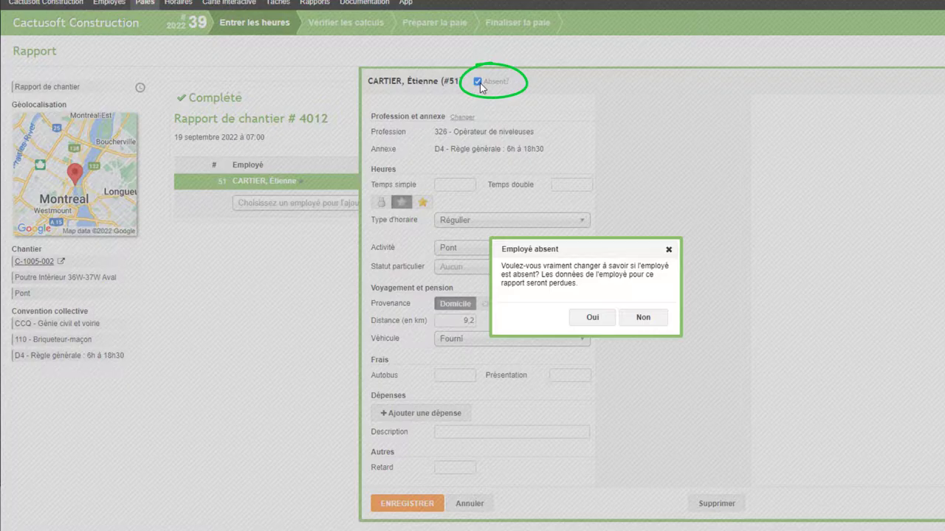
pyautogui.click(592, 317)
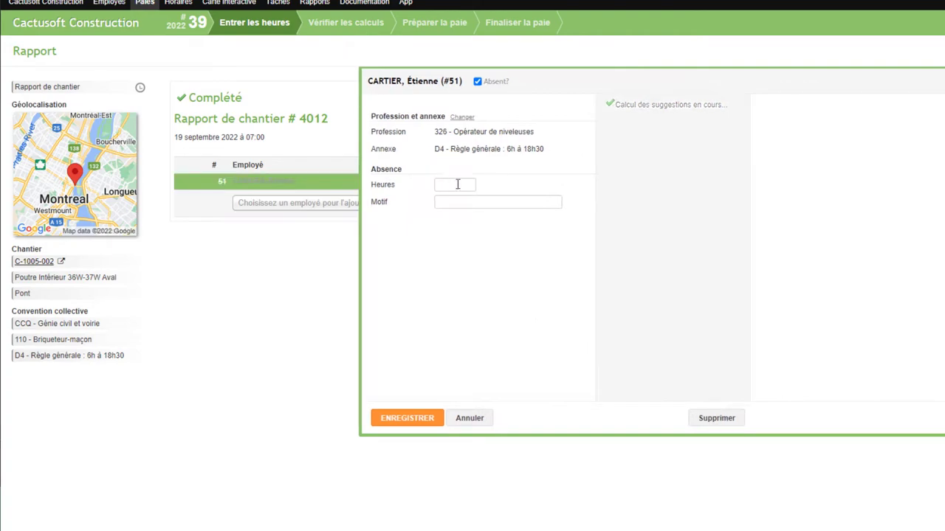
pyautogui.click(459, 185)
pyautogui.click(473, 201)
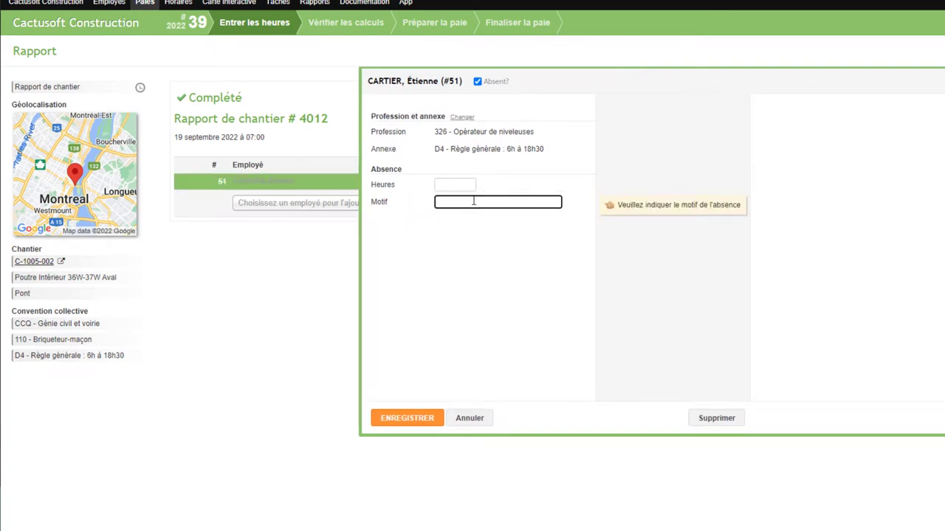
pyautogui.click(477, 82)
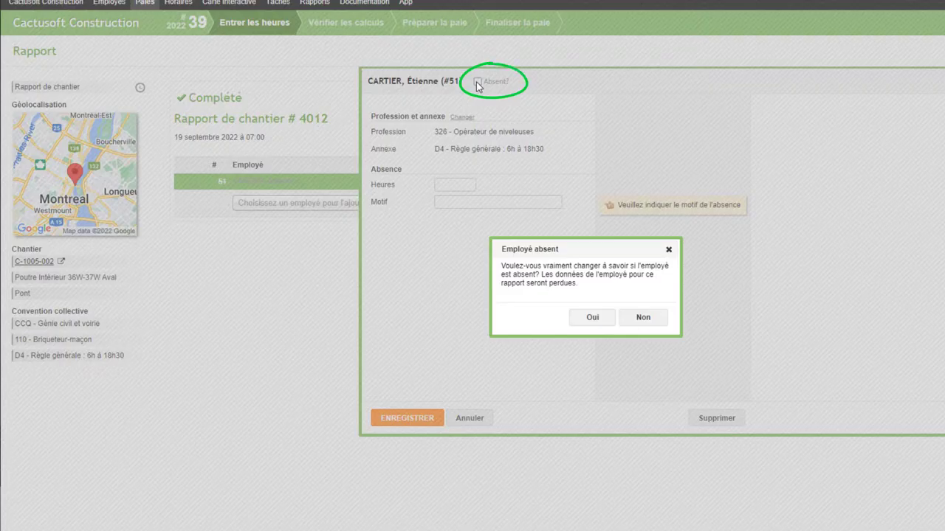
pyautogui.click(535, 318)
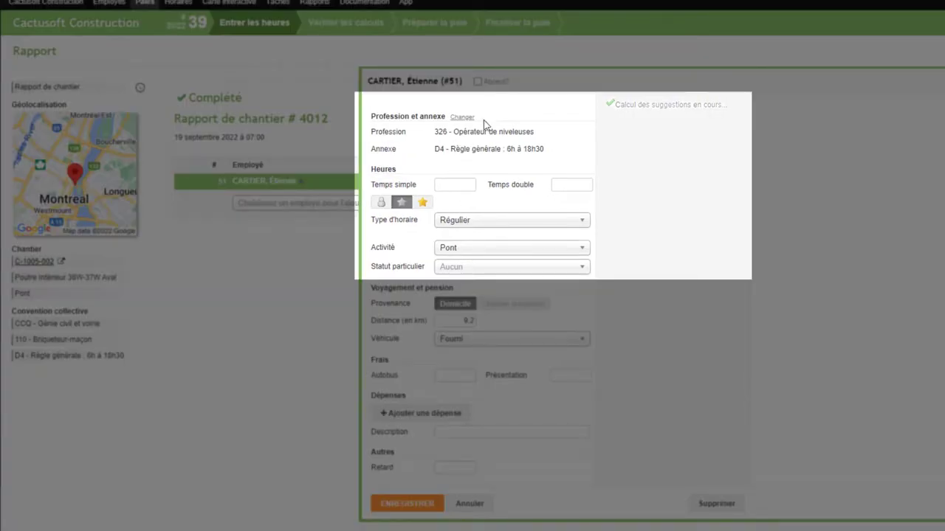
# View the employee's profession, competence and annex settings, leaving without saving changes.
pyautogui.click(462, 117)
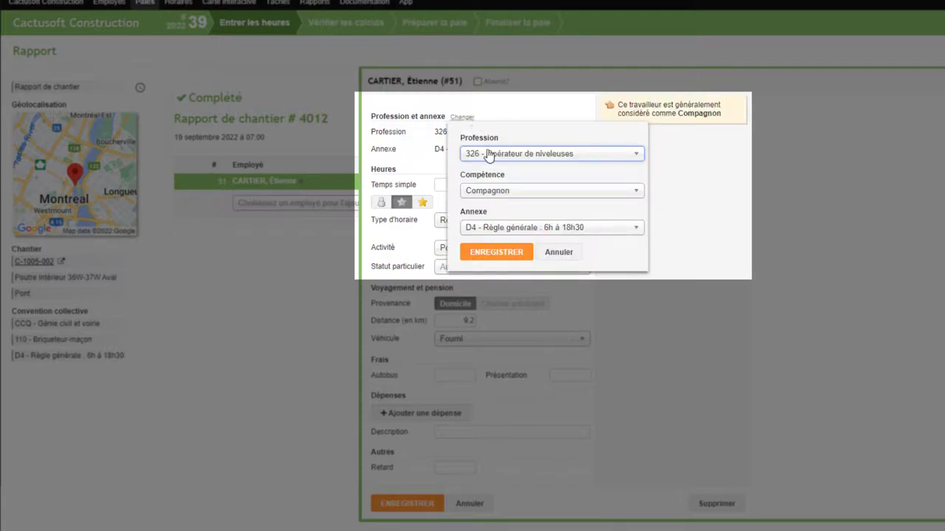
pyautogui.click(559, 252)
# Set the employee's regular time (Temps simple) to 9:00 hours.
pyautogui.click(459, 185)
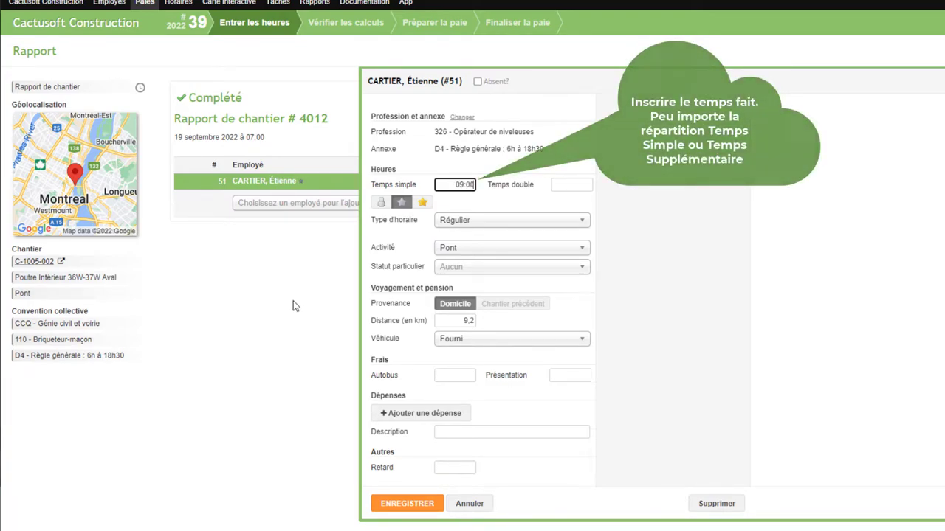
pyautogui.click(499, 197)
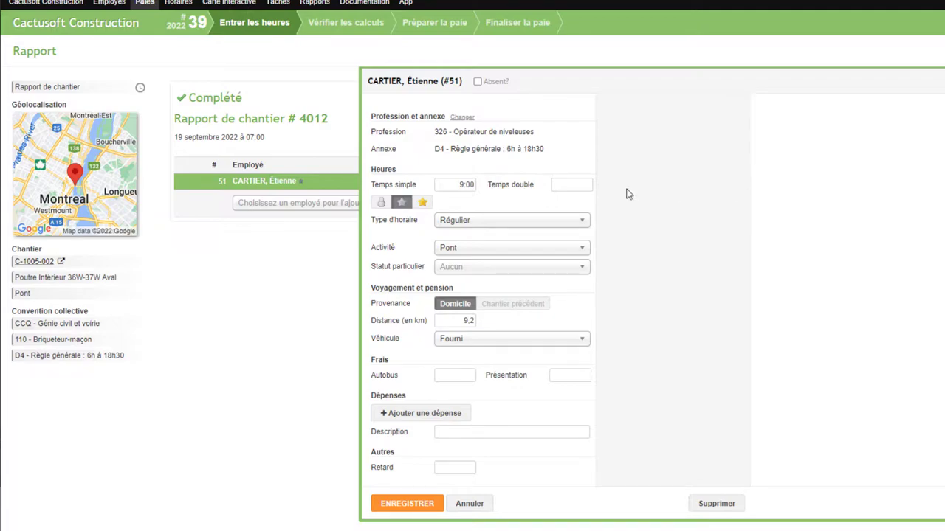
# Try the Sur mesure schedule type, inspect its daily and weekly regular-hours fields, and restore the Régulier schedule.
pyautogui.moveTo(377, 208)
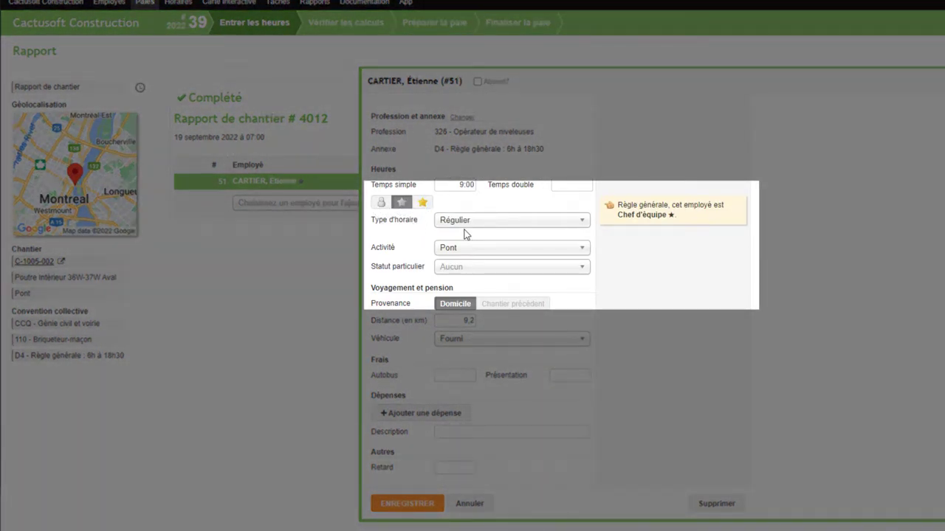
pyautogui.click(494, 226)
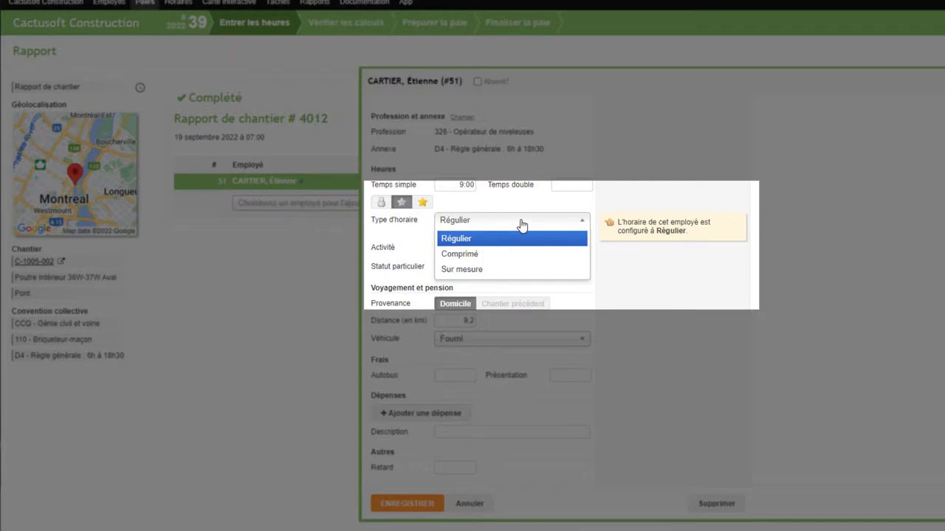
pyautogui.click(521, 274)
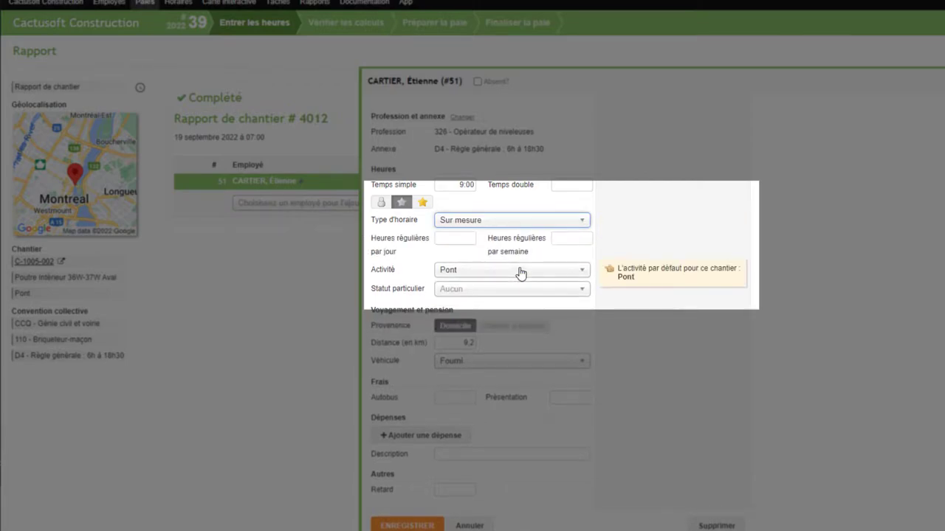
pyautogui.click(464, 239)
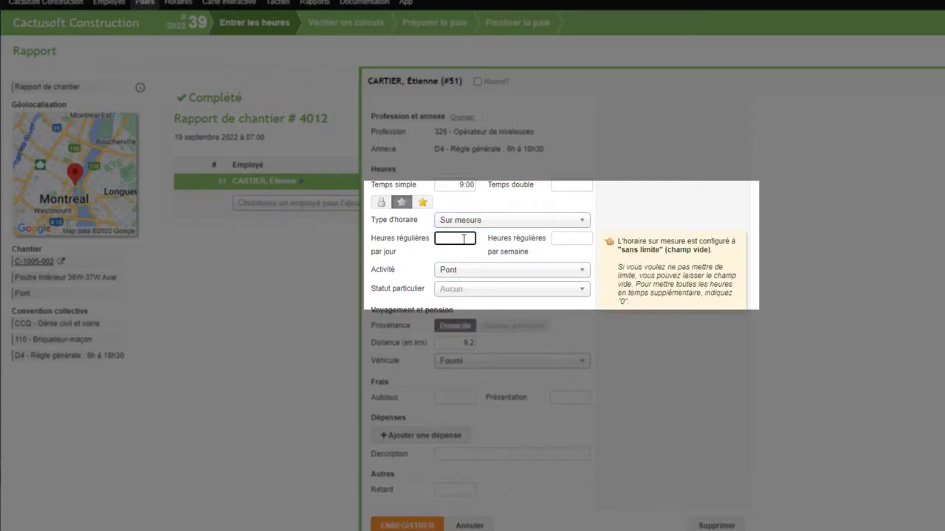
pyautogui.click(565, 238)
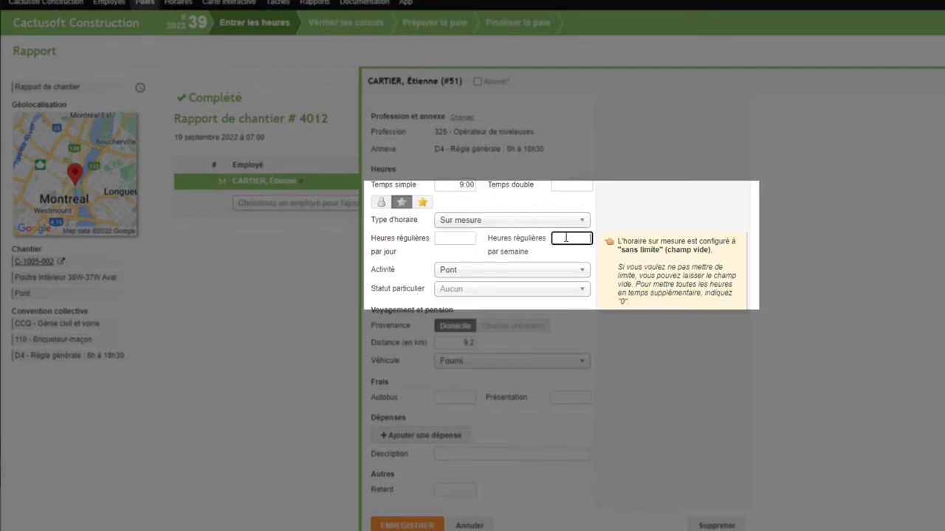
pyautogui.click(557, 224)
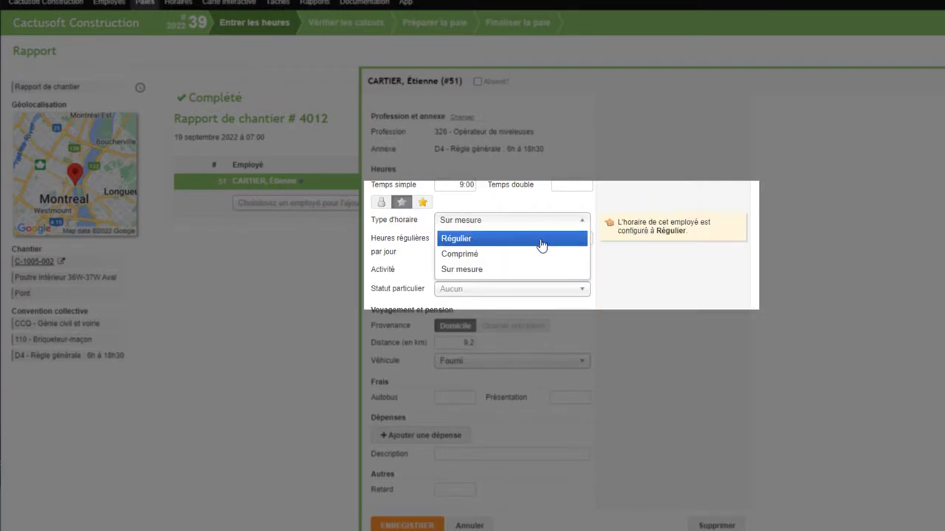
pyautogui.click(541, 241)
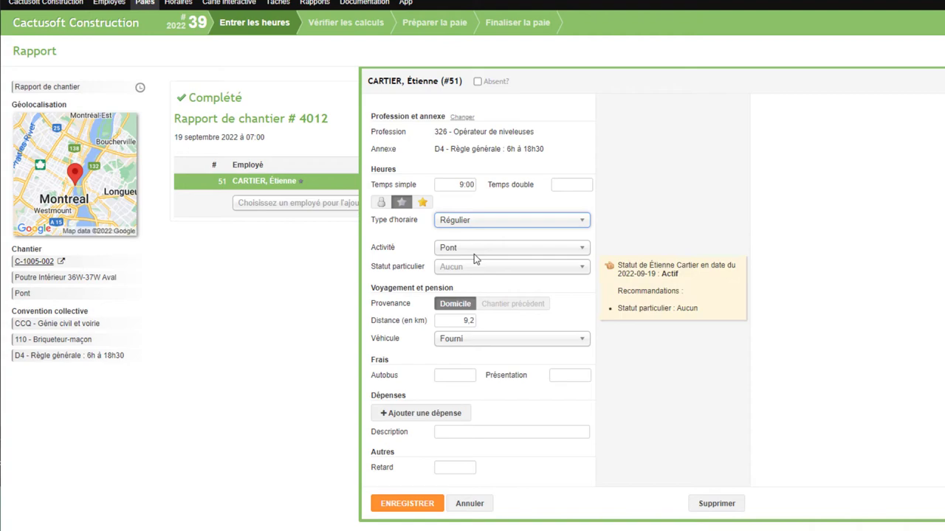
# Review the special status (Statut particulier) options without choosing one and keep Domicile as the travel origin.
pyautogui.click(483, 269)
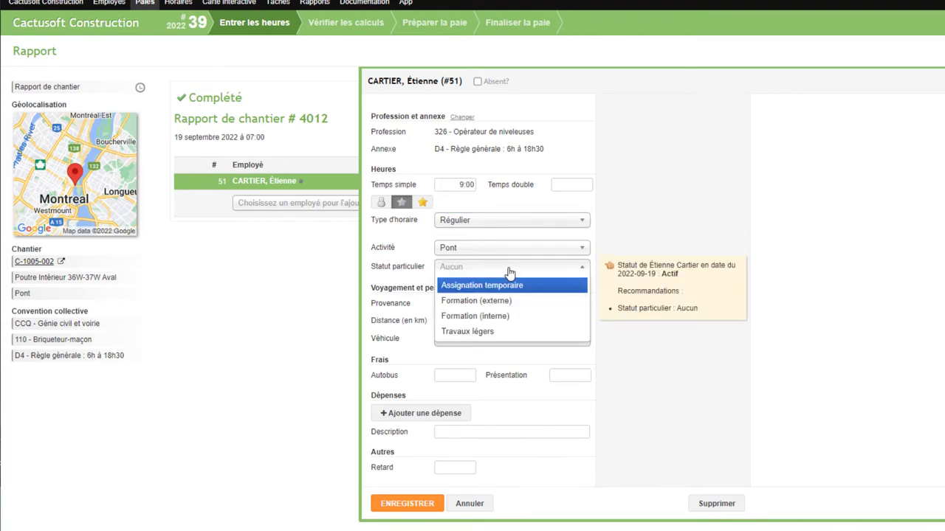
pyautogui.click(510, 269)
pyautogui.click(456, 303)
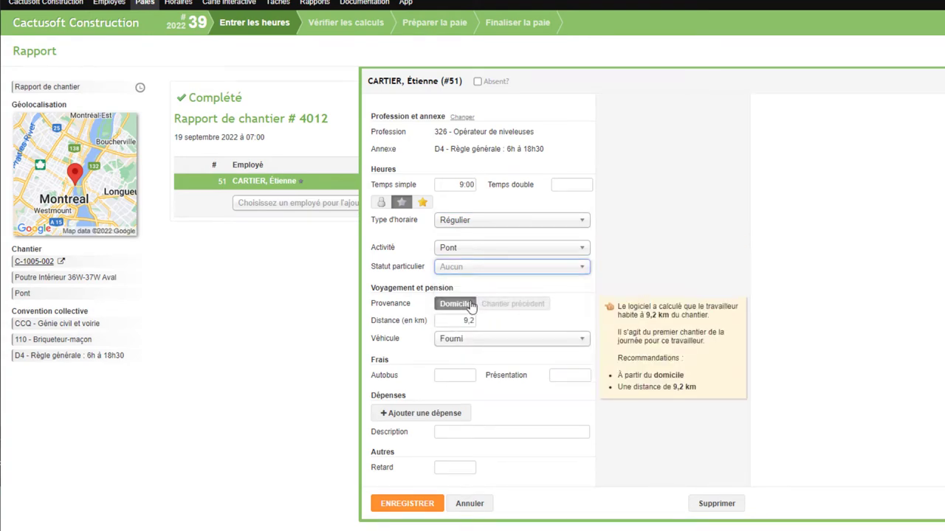
# Try the Personnel option for the employee's travel vehicle and restore Fourni.
pyautogui.click(575, 342)
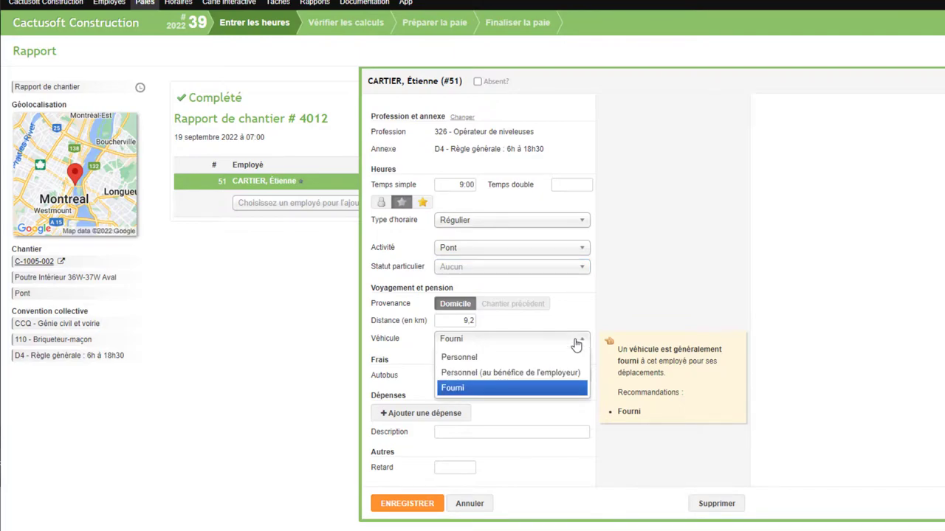
pyautogui.click(514, 359)
pyautogui.click(531, 344)
pyautogui.click(518, 389)
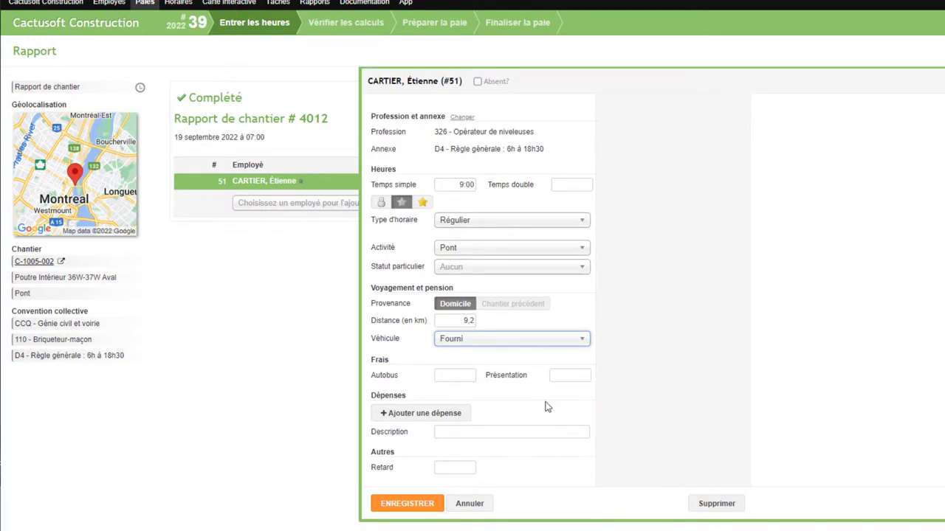
# Add a Materiel expense of 125,00 $ with the description "Matériel manquant" and save the employee's entry.
pyautogui.click(433, 420)
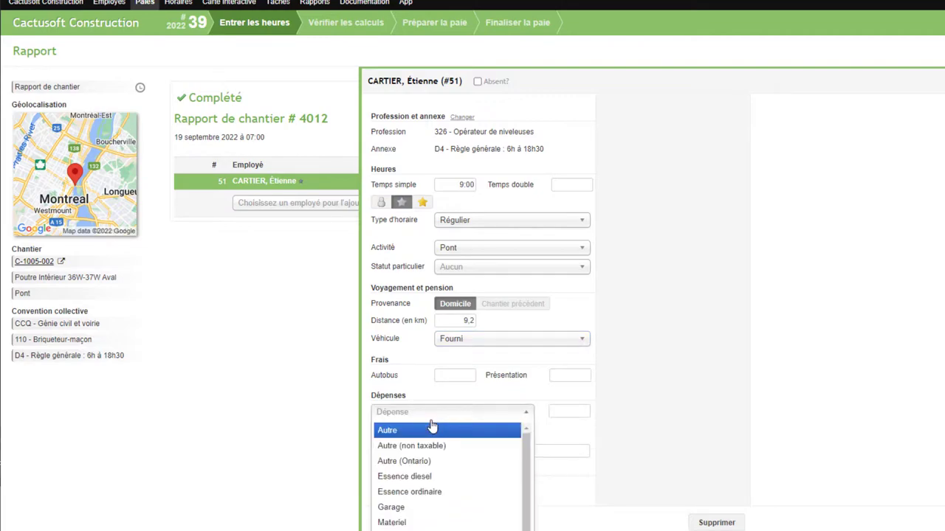
pyautogui.click(455, 521)
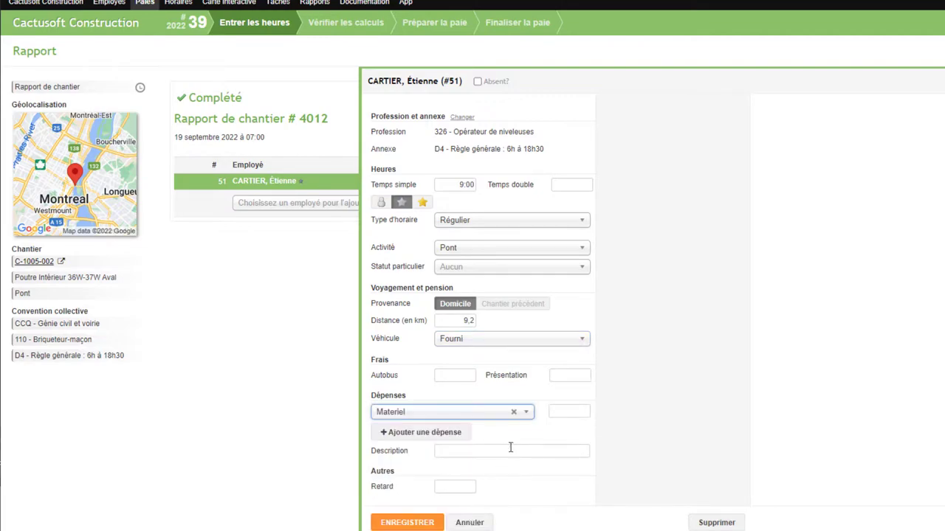
pyautogui.click(571, 416)
pyautogui.write('125,00 $')
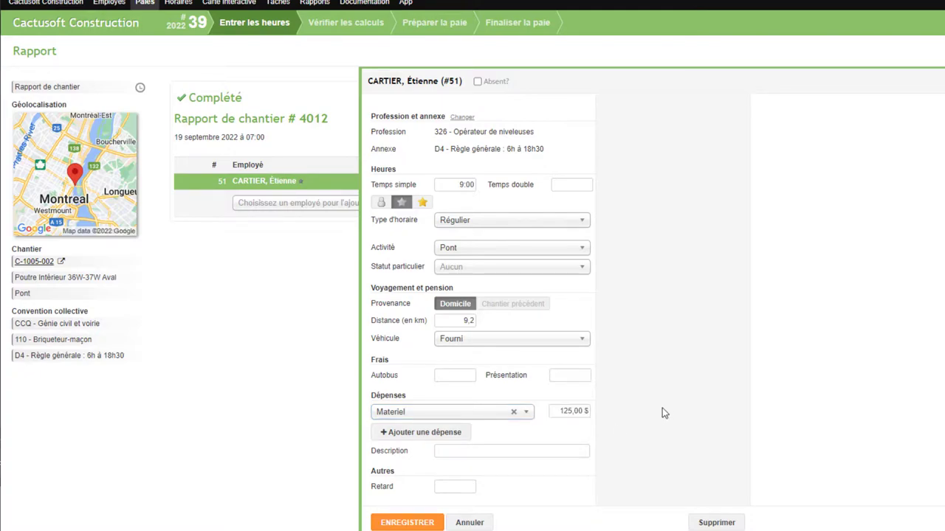
pyautogui.click(488, 448)
pyautogui.write('Matériel manquant')
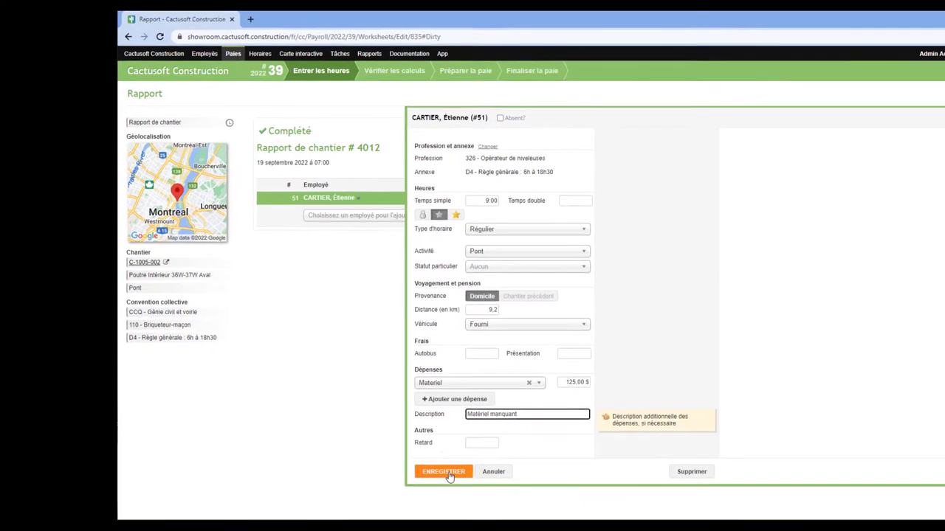
pyautogui.click(410, 523)
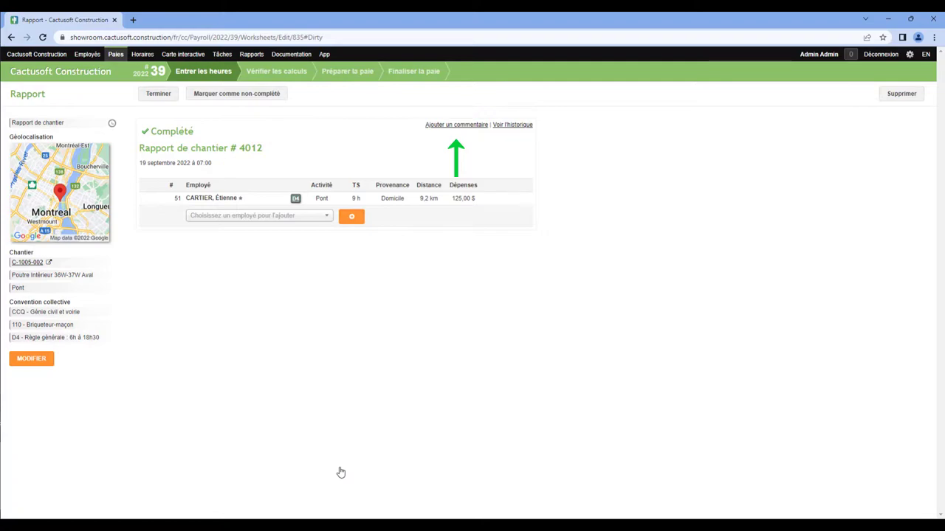
# View the report's comment form without adding a comment, then review its modification history and return to the report.
pyautogui.click(477, 127)
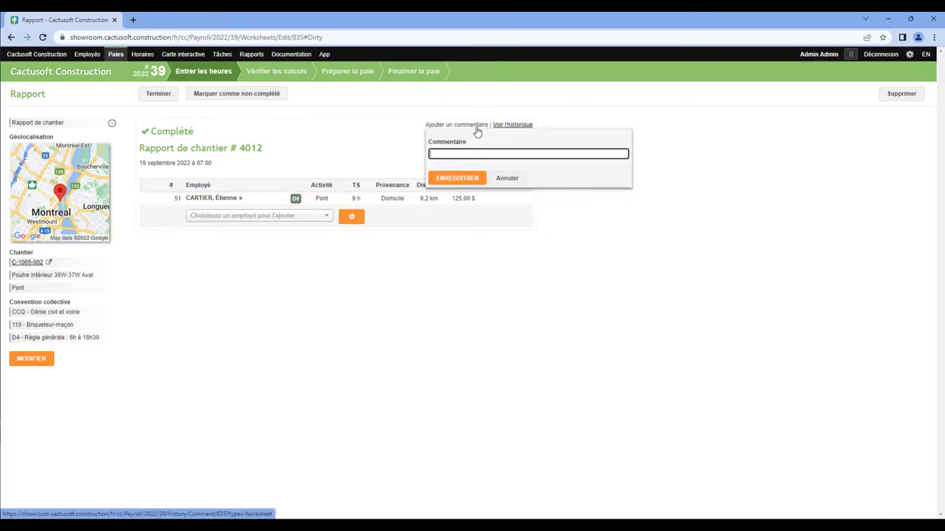
pyautogui.click(505, 179)
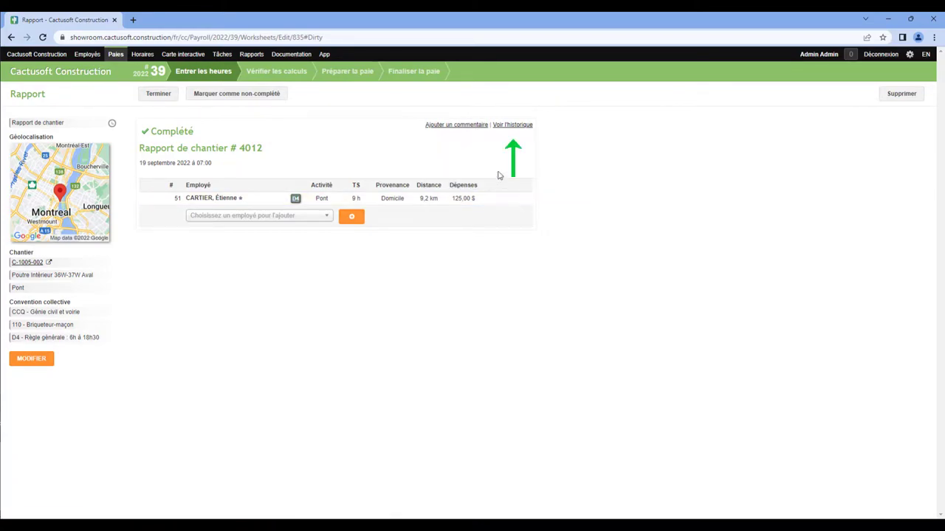
pyautogui.click(513, 127)
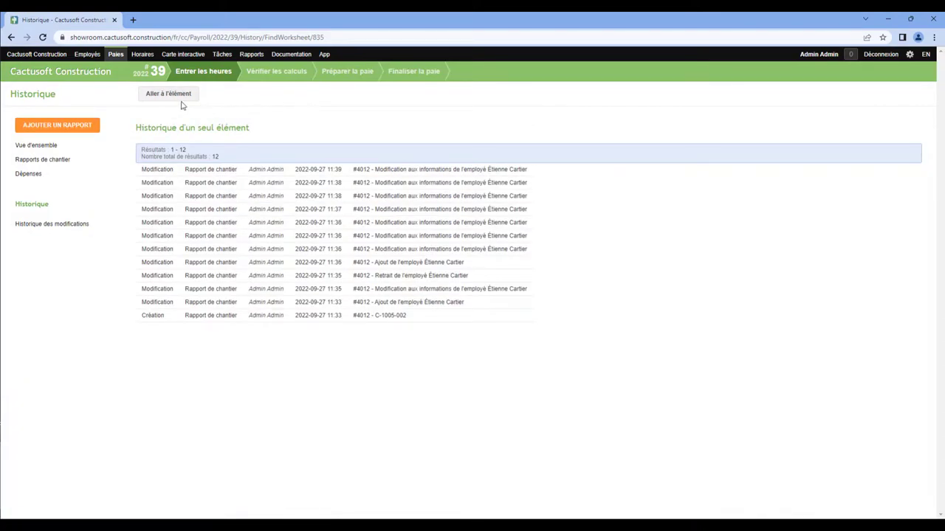
pyautogui.click(183, 96)
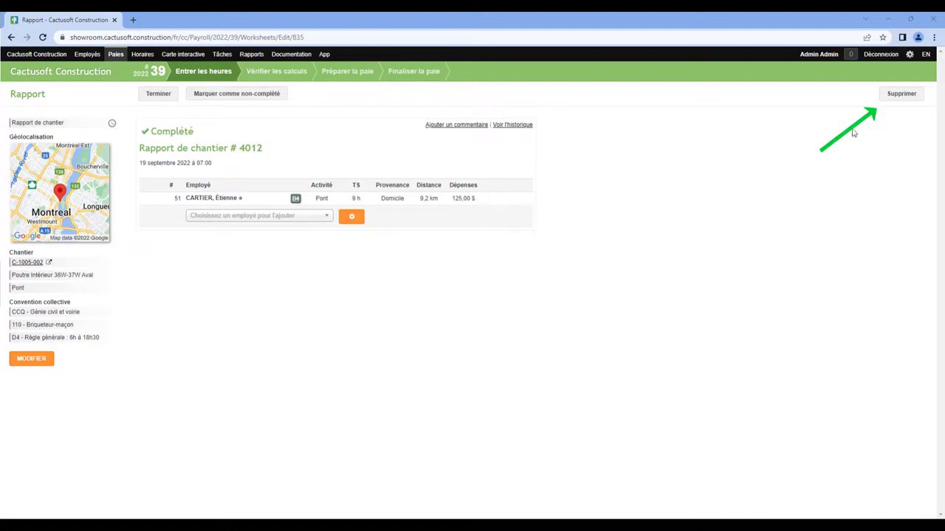
# Finish working on report 4012 and look through the list of site reports for the payroll period.
pyautogui.click(155, 95)
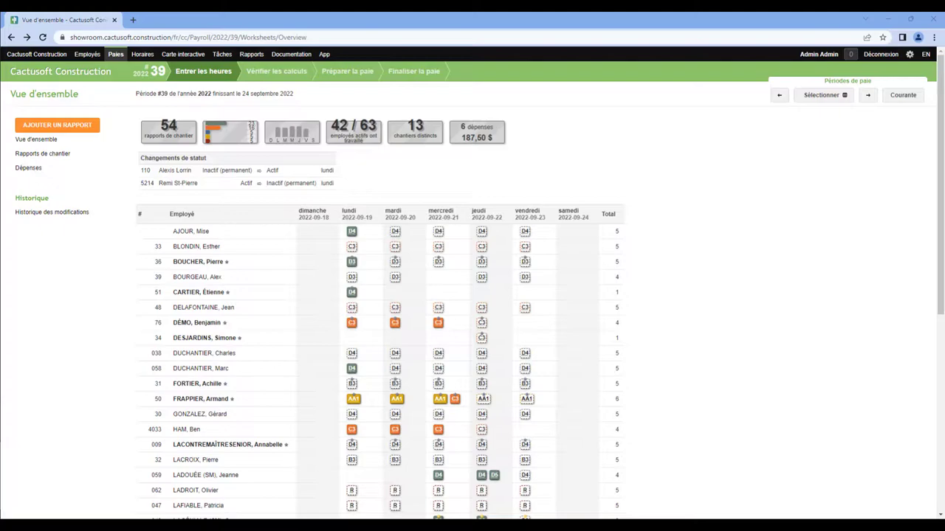
pyautogui.click(43, 154)
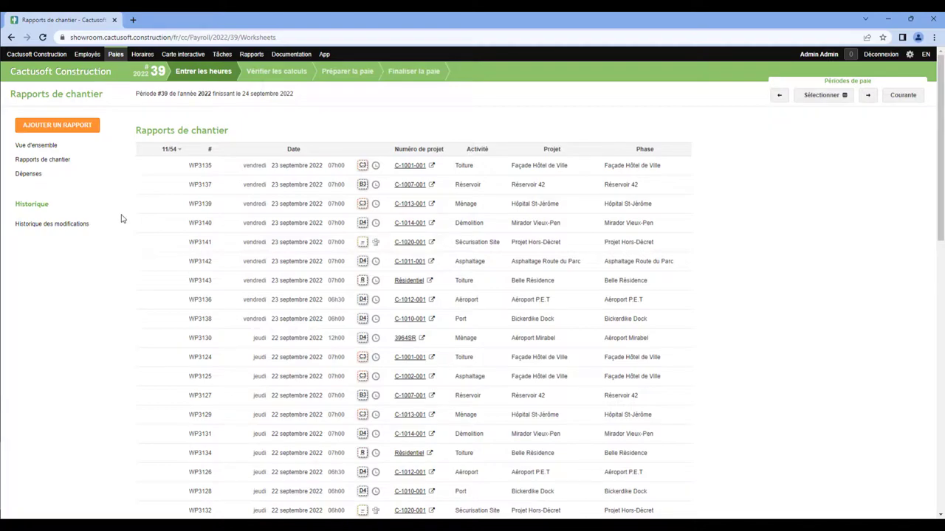
pyautogui.scroll(-10, 123, 218)
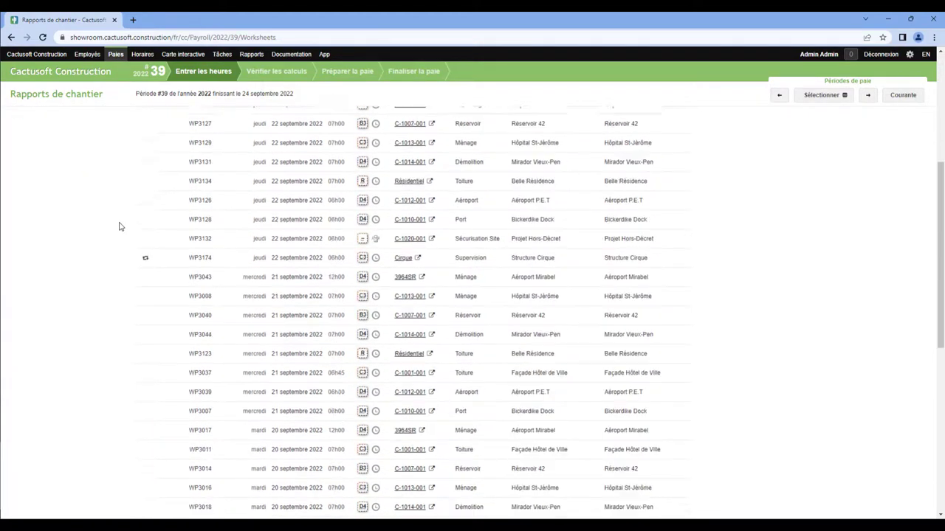
pyautogui.scroll(10, 120, 232)
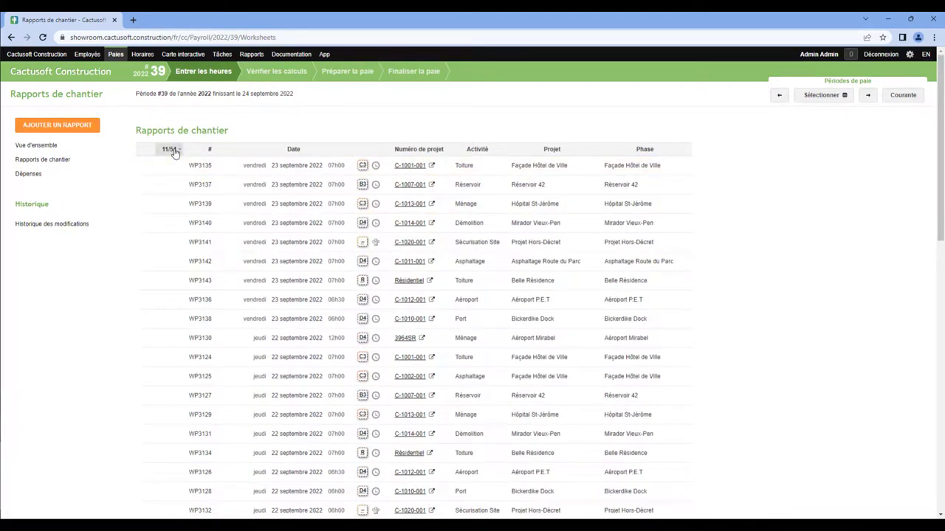
# Sort the site reports with completed ones first and examine the marker beside report WP3174.
pyautogui.click(174, 151)
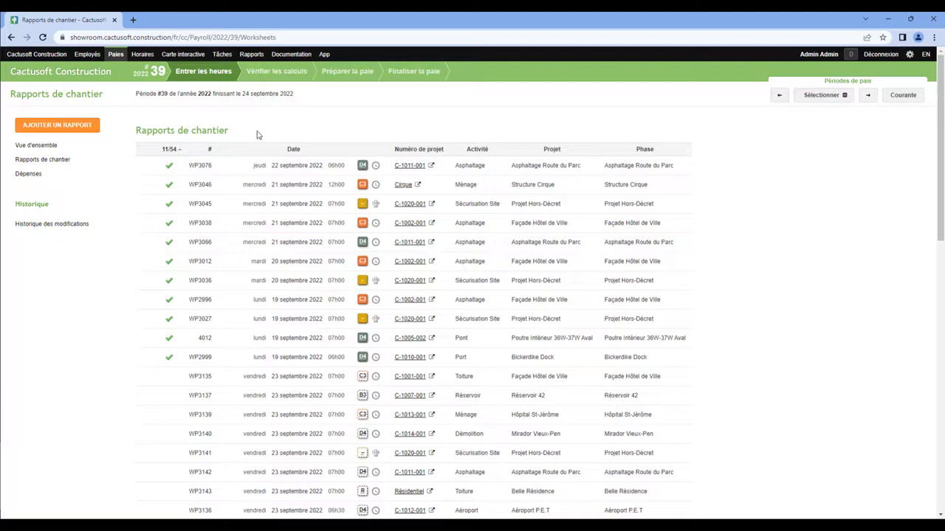
pyautogui.scroll(-5, 258, 140)
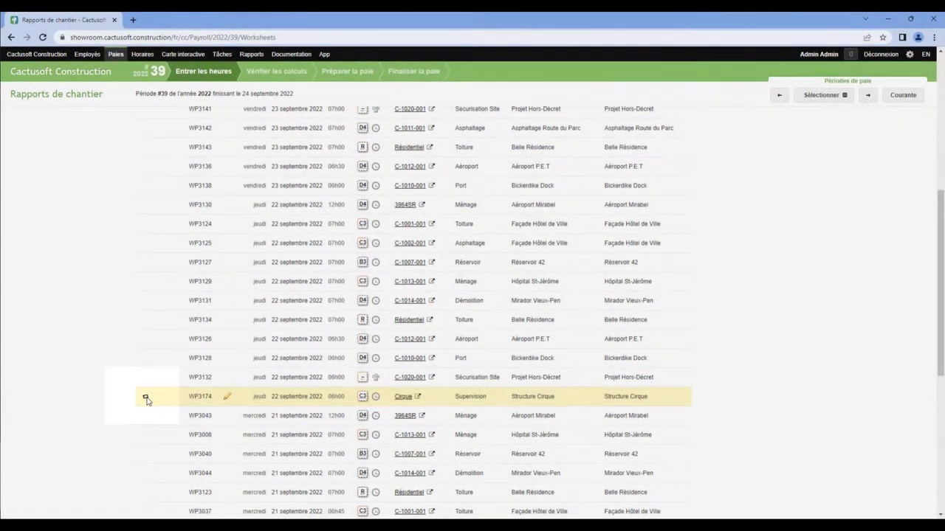
pyautogui.moveTo(147, 400)
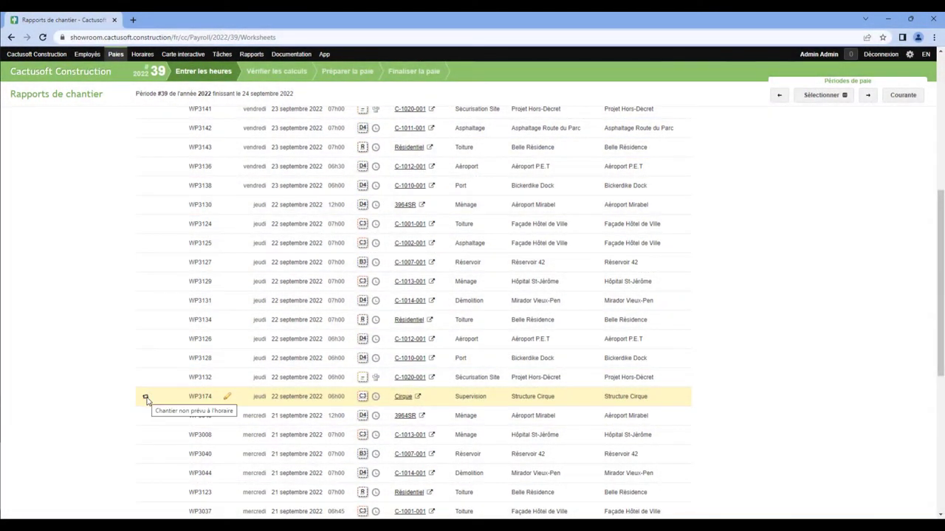
pyautogui.scroll(3, 127, 306)
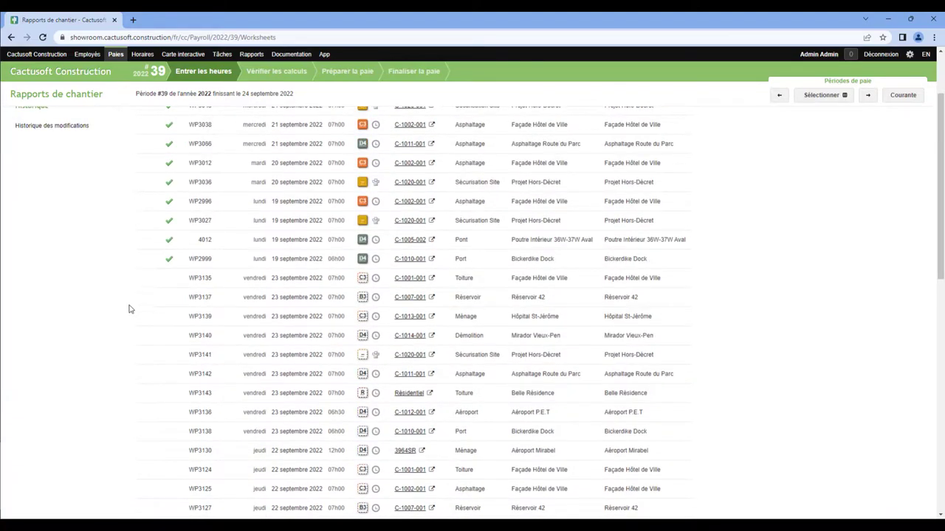
# Open site report WP3135 and view the employees available to add, without selecting one.
pyautogui.click(228, 281)
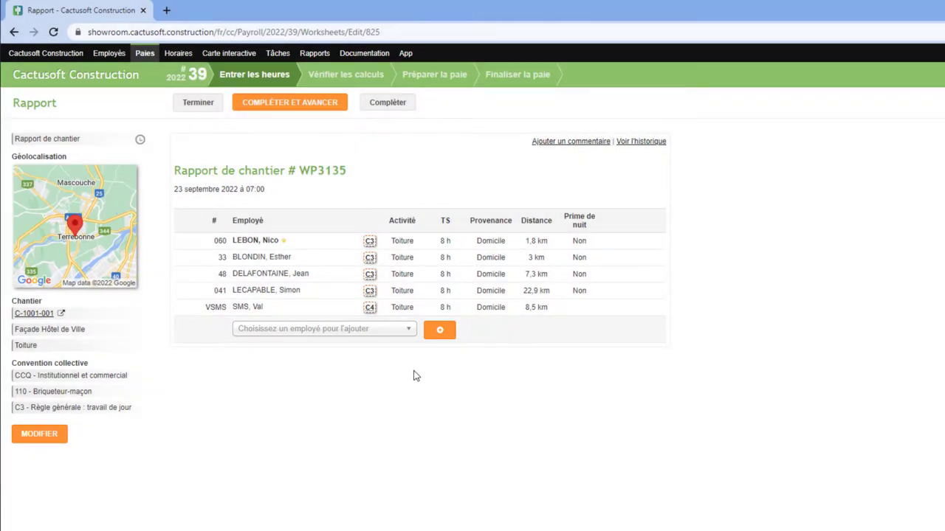
pyautogui.click(393, 331)
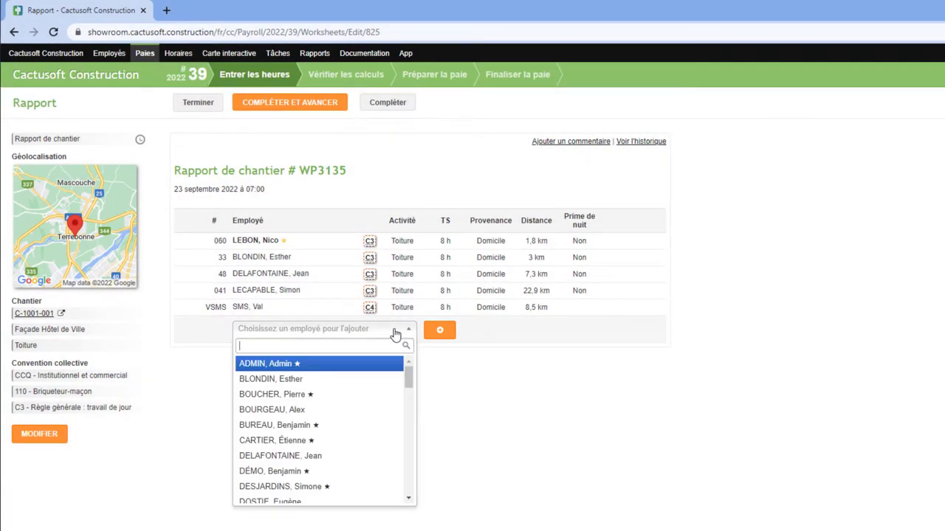
pyautogui.click(395, 334)
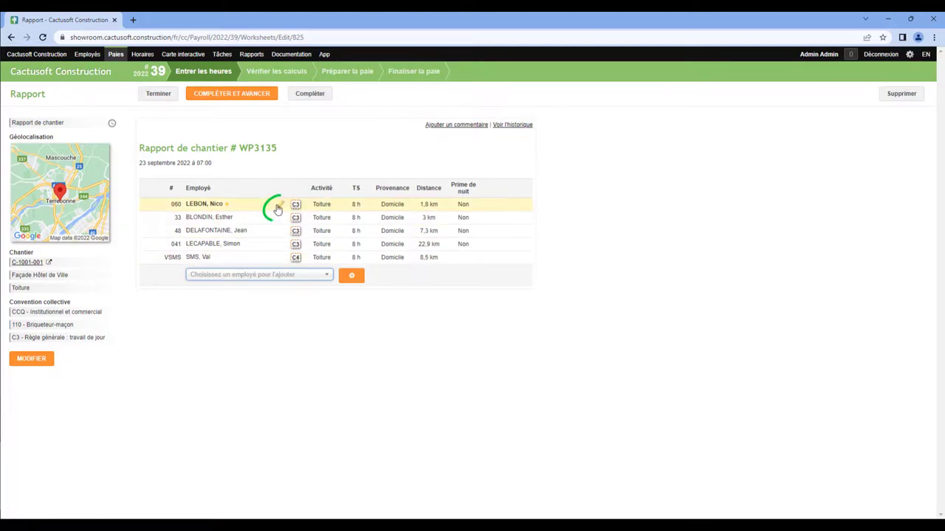
# Try a travel distance of 22 km for the first employee on WP3135, restore 1,8 km, and close the entry without saving.
pyautogui.click(281, 206)
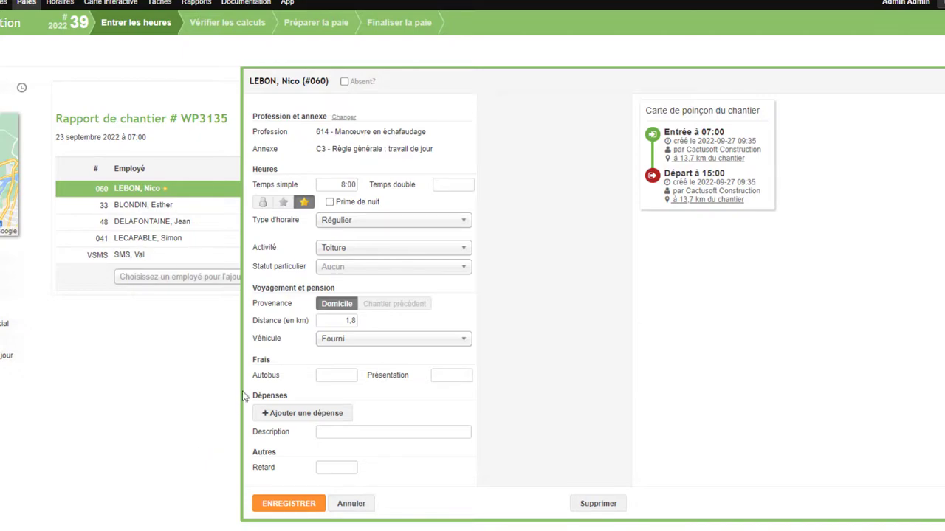
pyautogui.click(337, 323)
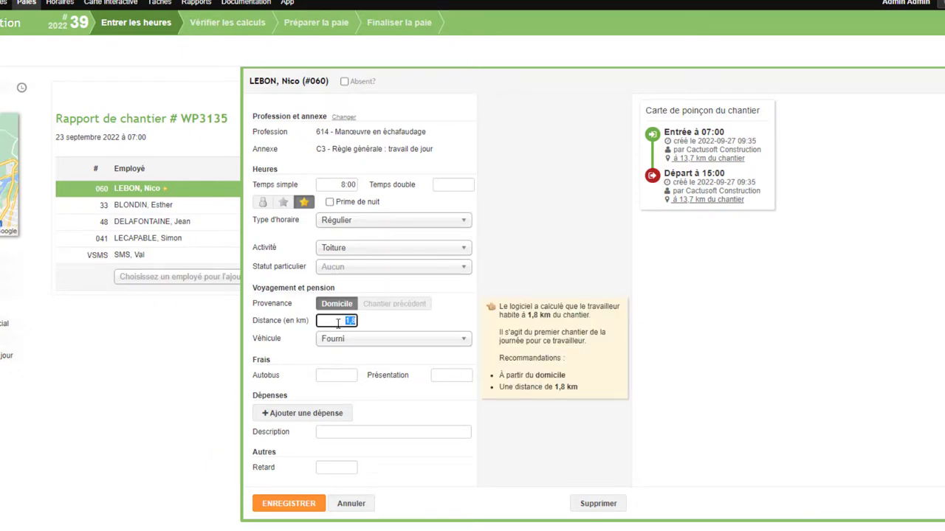
pyautogui.write('22')
pyautogui.click(409, 319)
pyautogui.click(351, 321)
pyautogui.write('1,8')
pyautogui.click(412, 325)
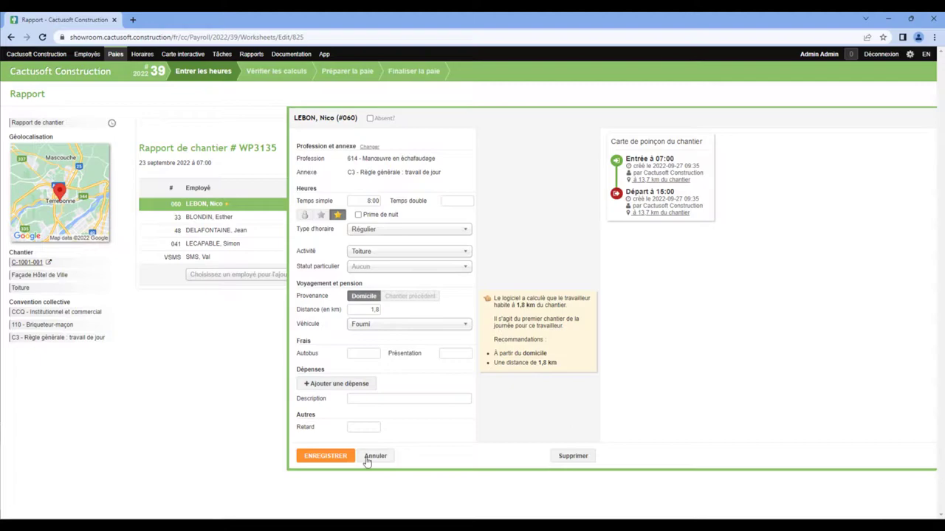
pyautogui.click(367, 461)
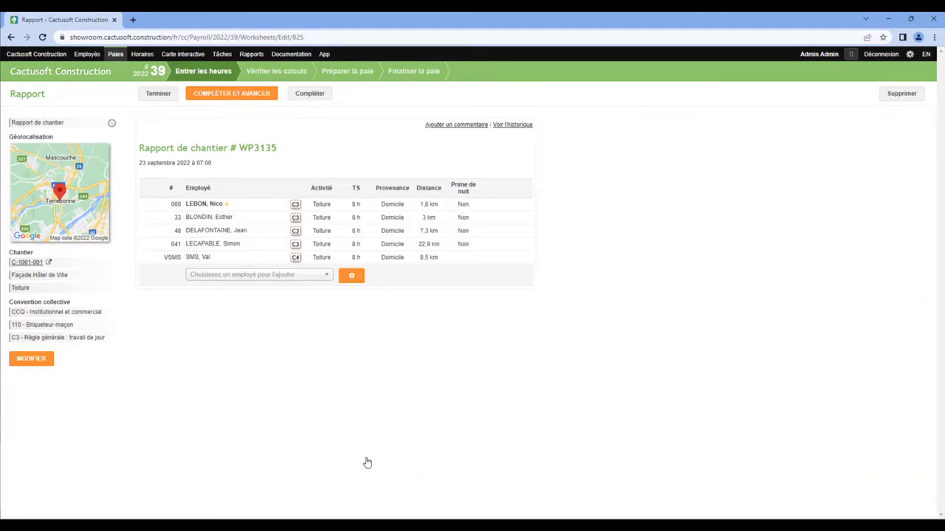
# Mark site report WP3135 as completed and return to the list of site reports.
pyautogui.click(310, 93)
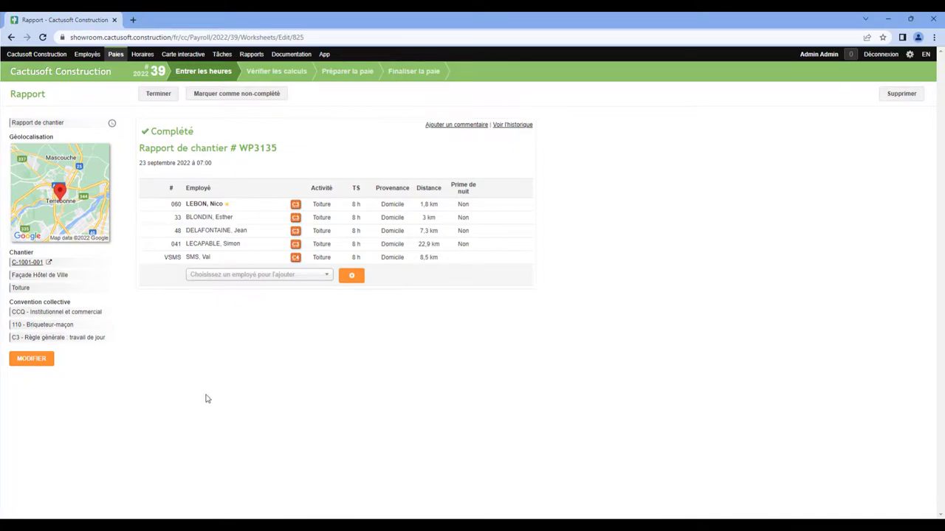
pyautogui.click(158, 95)
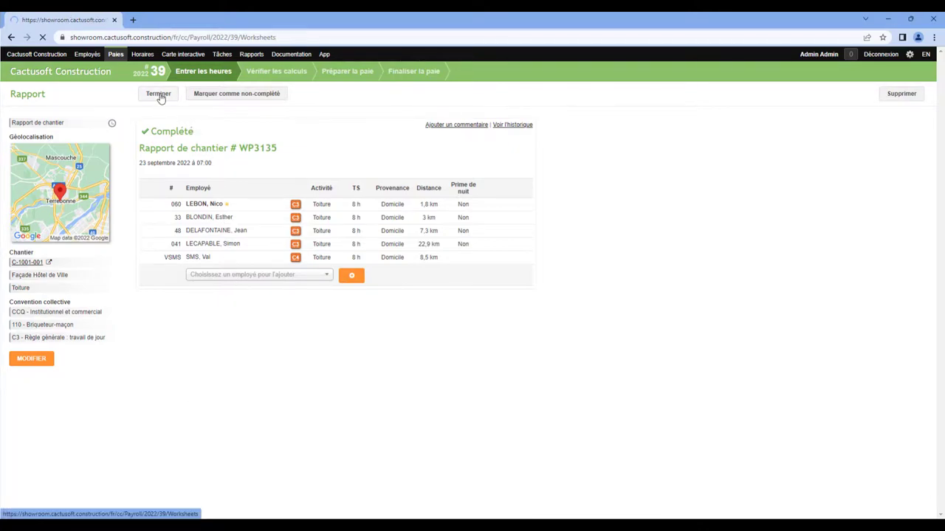
# Open site report WP3195 and save 9 hours of regular time (Temps simple) for its first employee, following the attached photo.
pyautogui.scroll(-15, 145, 296)
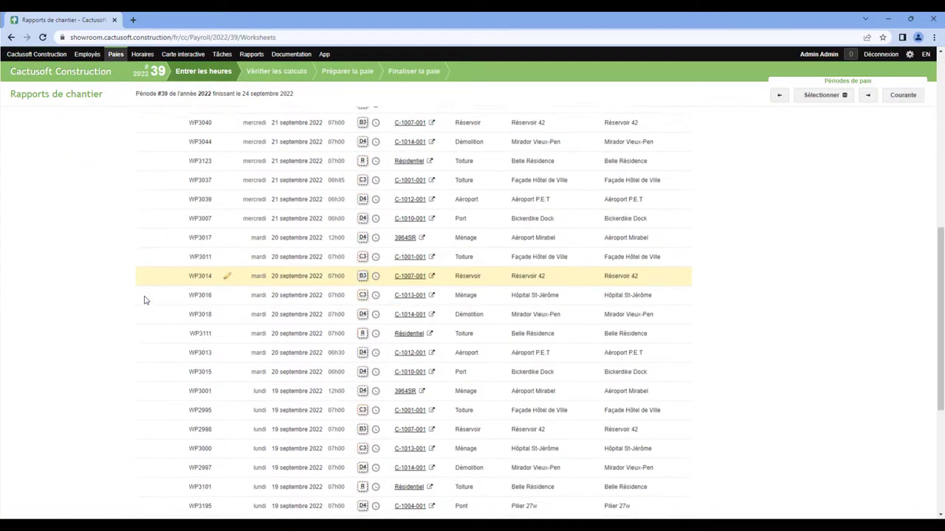
pyautogui.click(227, 250)
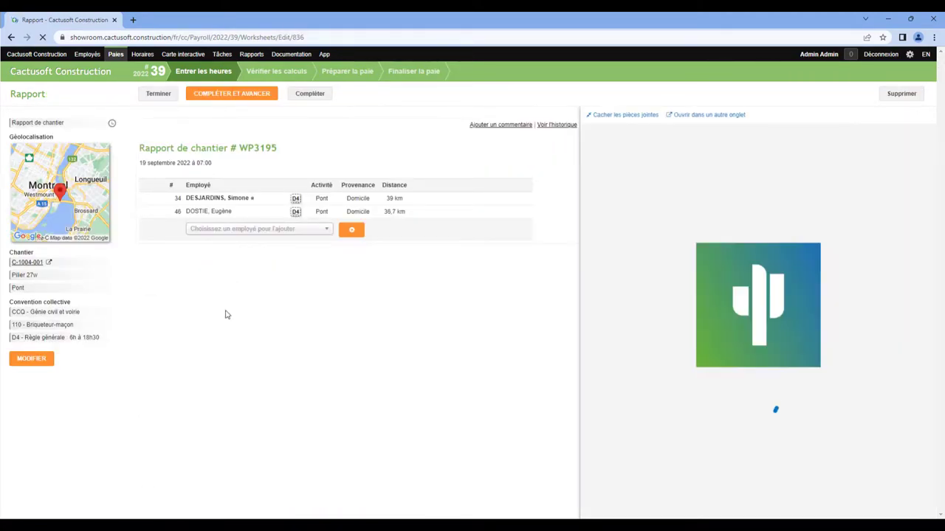
pyautogui.click(654, 247)
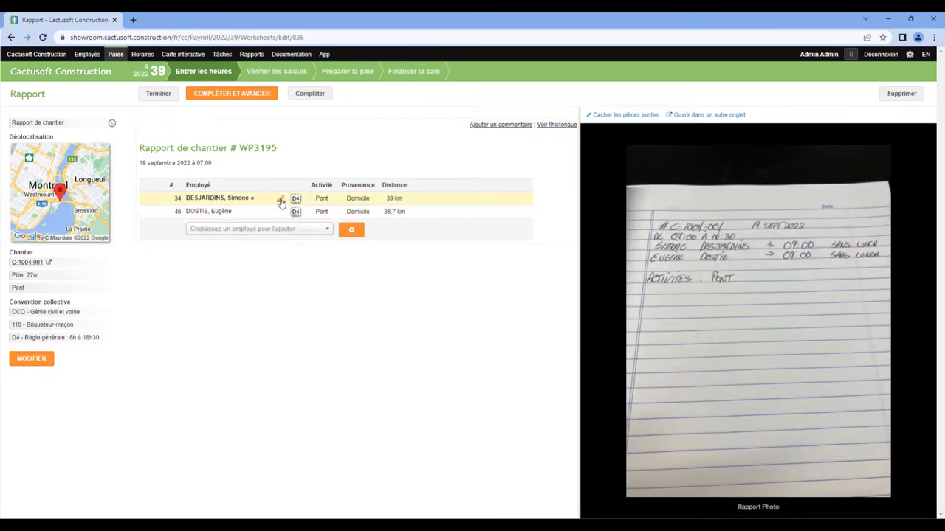
pyautogui.click(280, 200)
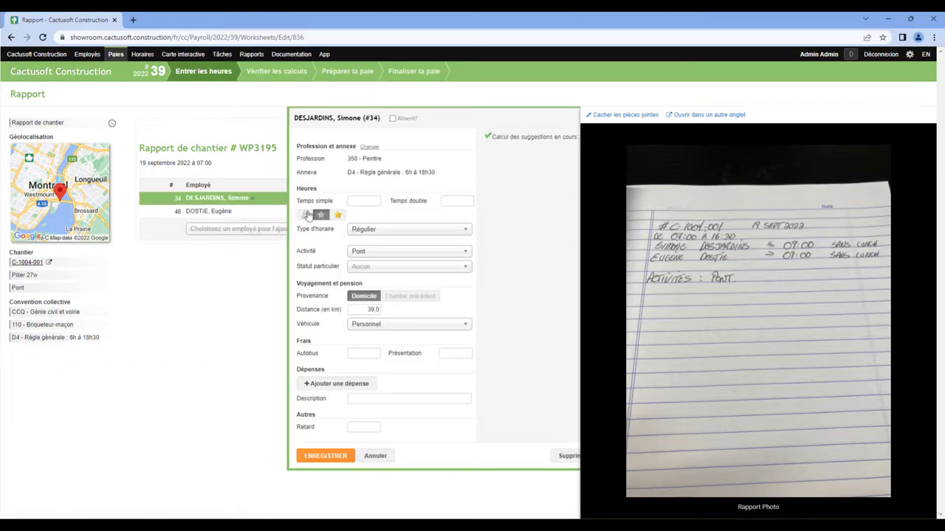
pyautogui.click(360, 204)
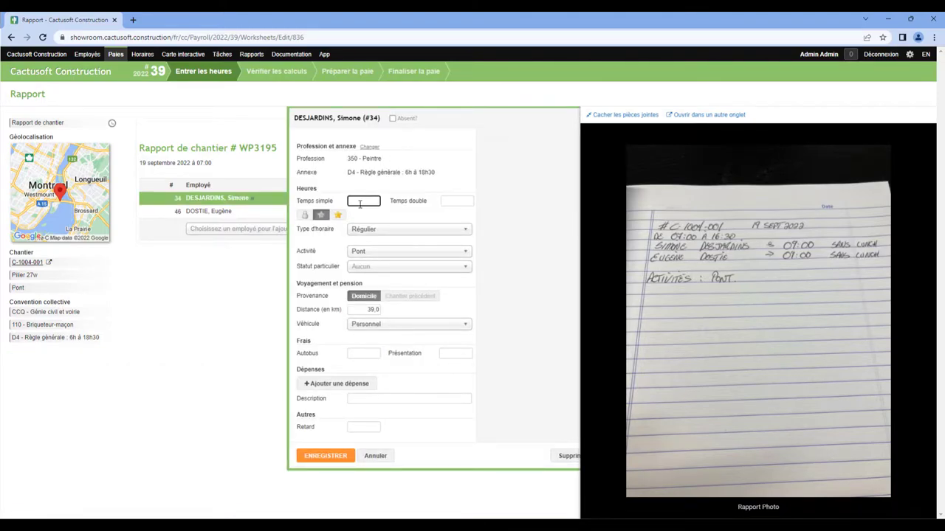
pyautogui.press('Tab')
pyautogui.click(324, 456)
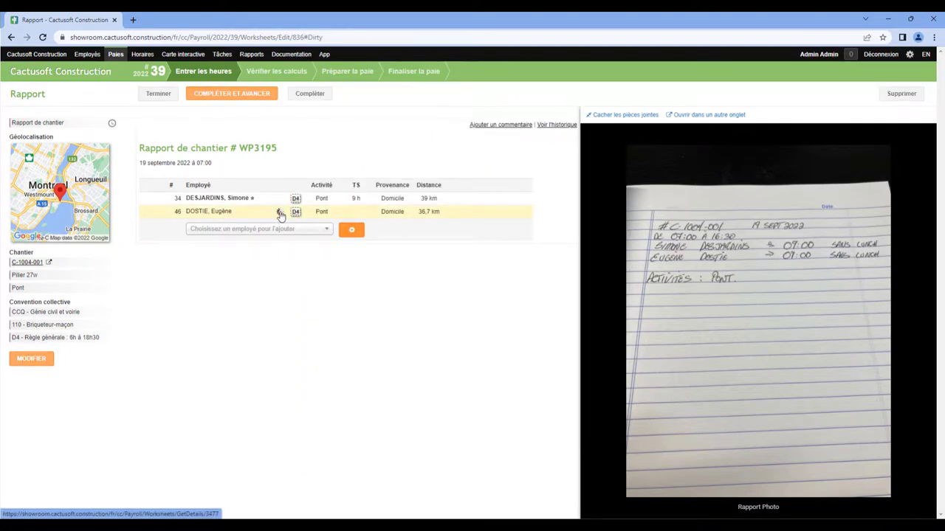
# Save 9 hours of regular time for the second employee on WP3195, and mark the report as completed.
pyautogui.click(281, 214)
pyautogui.click(357, 201)
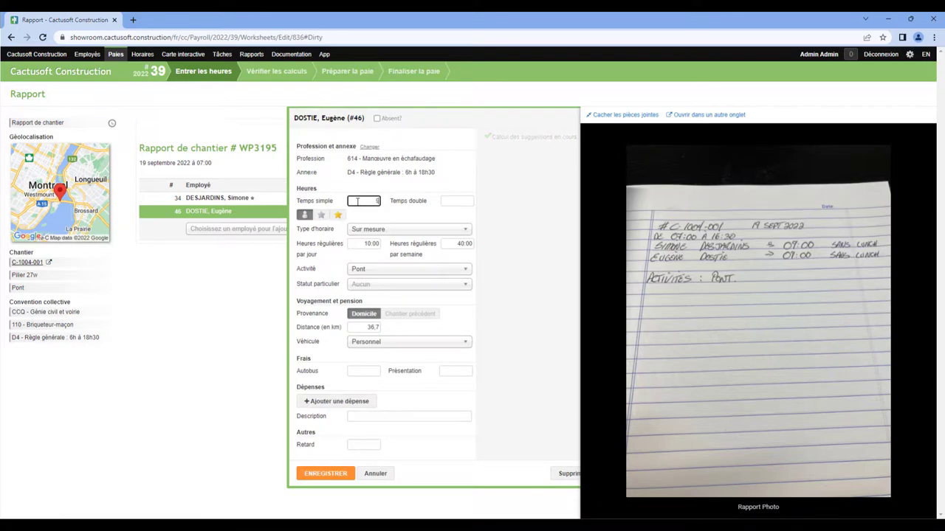
pyautogui.write('900')
pyautogui.click(358, 313)
pyautogui.click(331, 472)
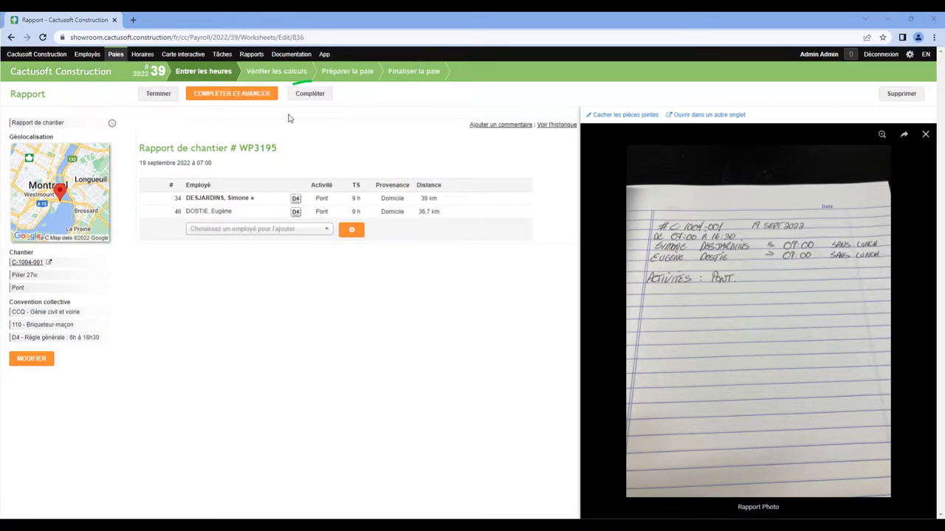
pyautogui.click(310, 94)
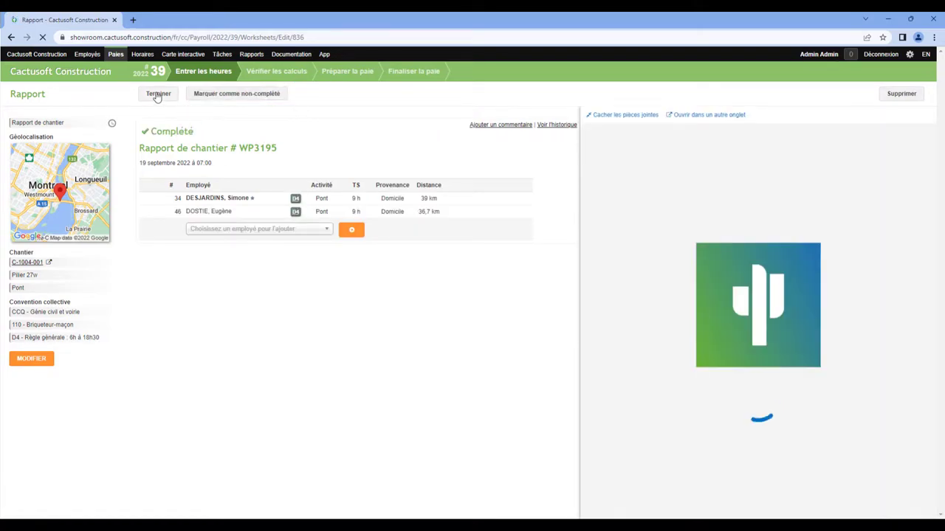
pyautogui.click(157, 95)
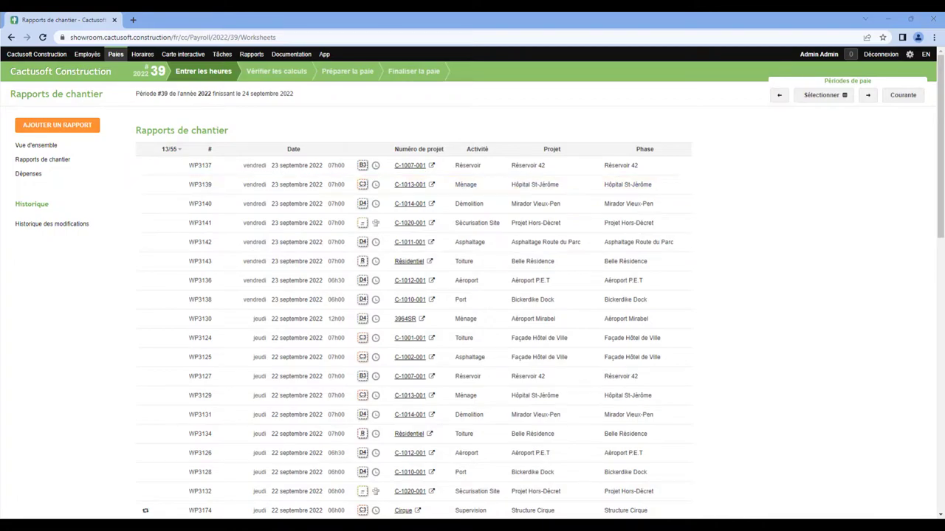
# Sort the site reports with completed ones first and mark report WP3135 as not completed.
pyautogui.click(171, 149)
pyautogui.click(231, 168)
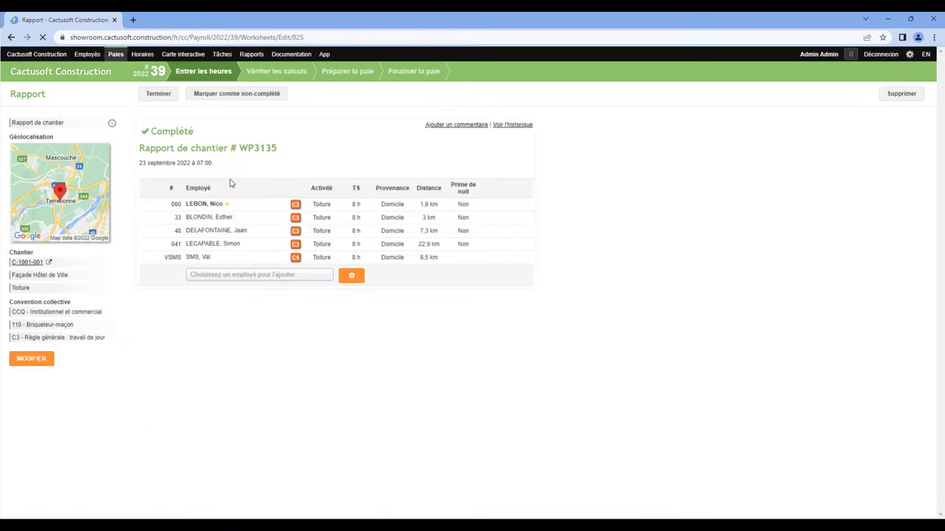
pyautogui.click(252, 95)
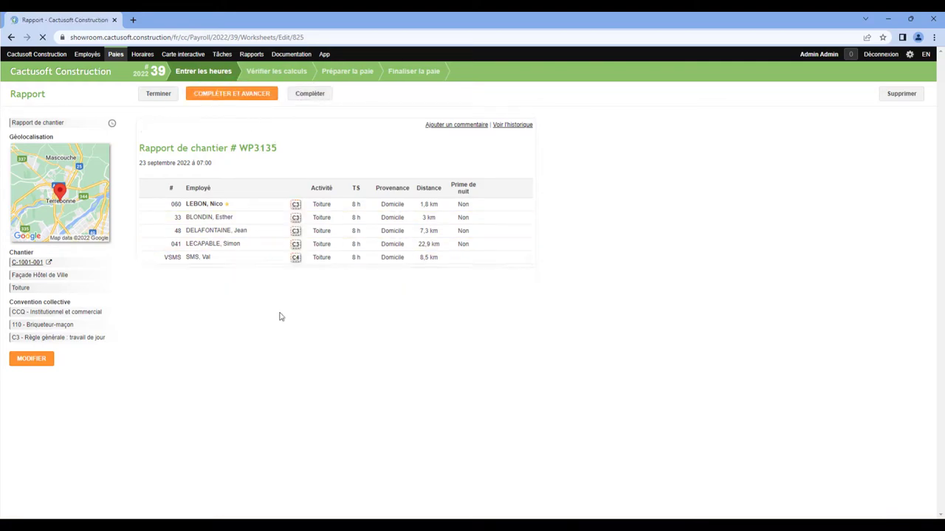
# Resave the second employee's entry on WP3135 without changes, and mark the report as completed again.
pyautogui.click(280, 219)
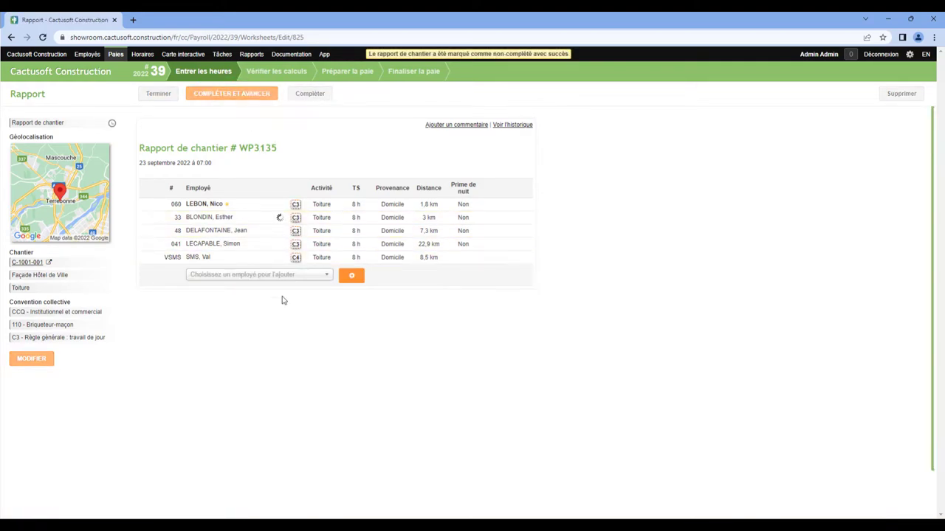
pyautogui.click(323, 455)
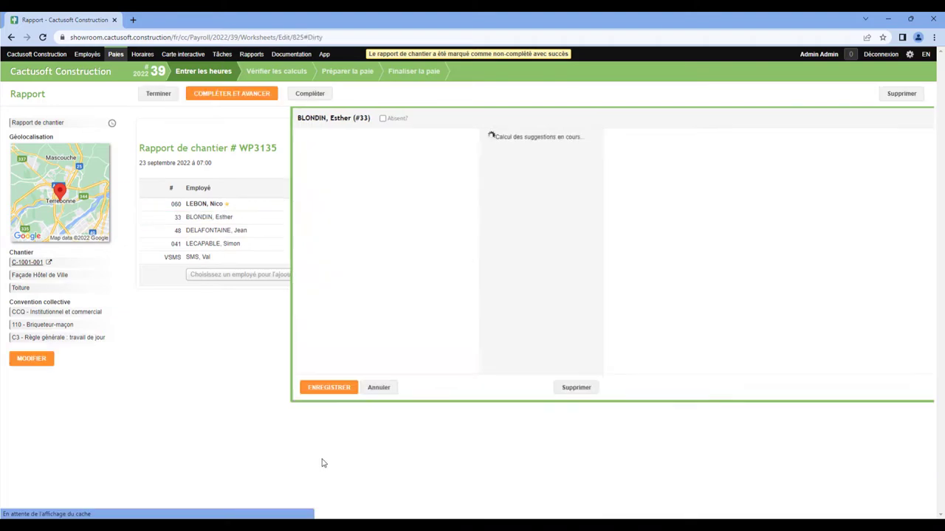
pyautogui.click(309, 96)
pyautogui.click(165, 98)
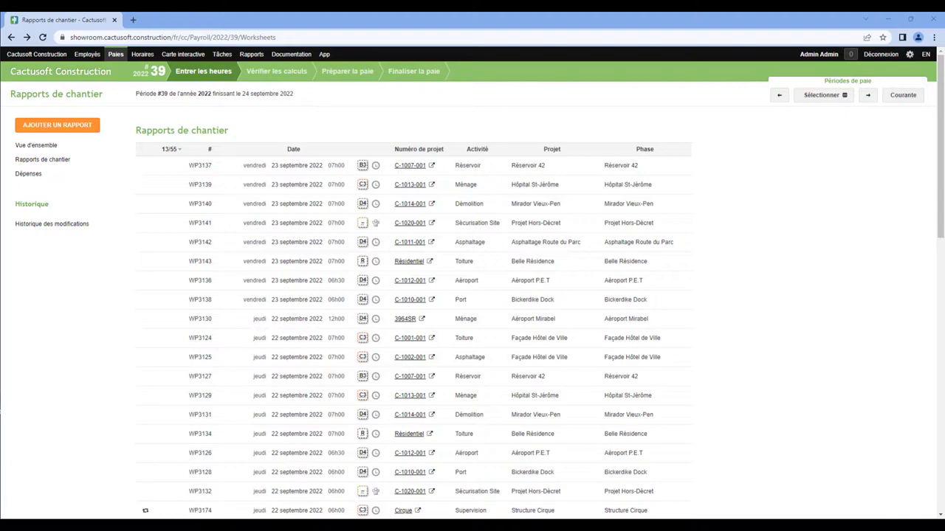
# Add a Materiel expense of 25,00 $ with the description "Clous" to the first employee's entry on report WP3138, and save it.
pyautogui.click(227, 303)
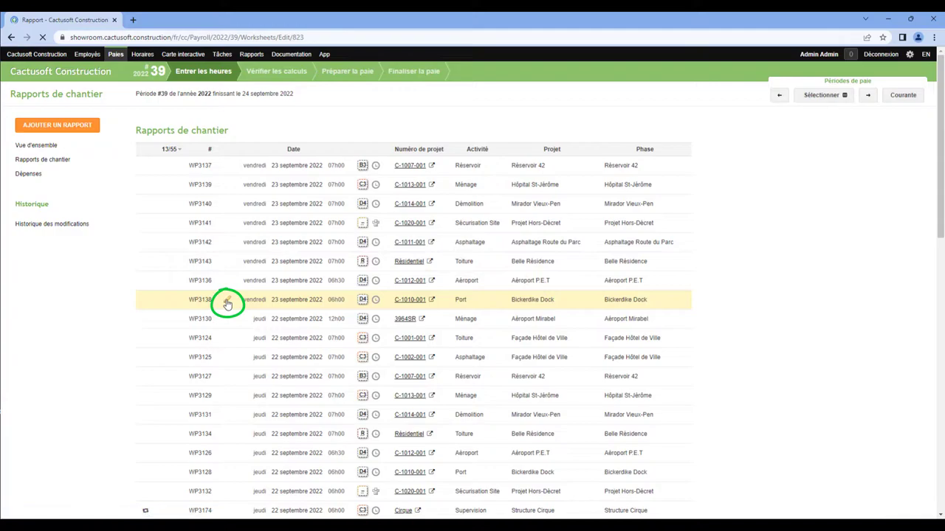
pyautogui.click(277, 204)
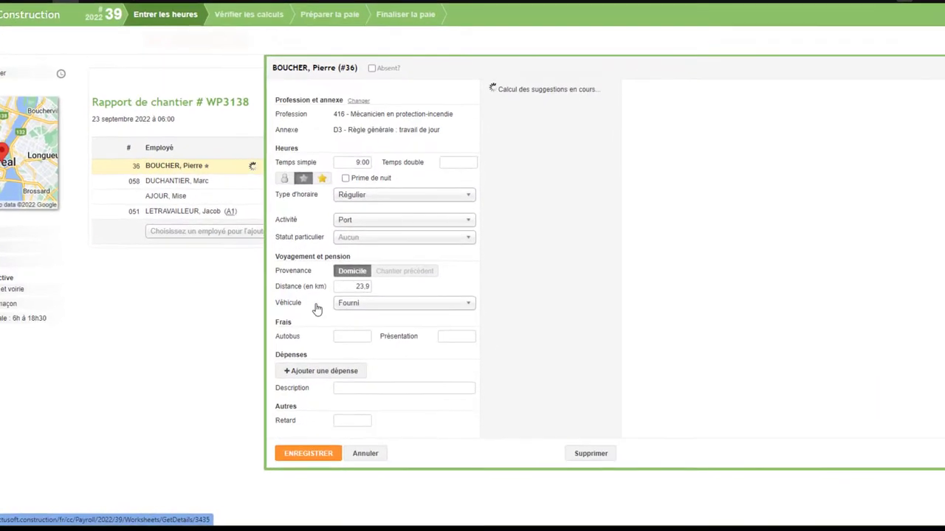
pyautogui.click(340, 371)
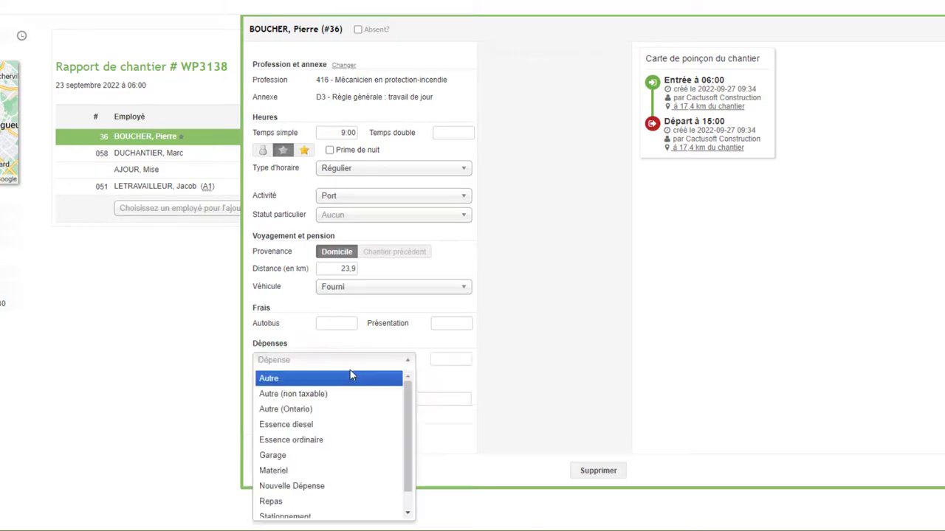
pyautogui.click(320, 470)
pyautogui.click(445, 360)
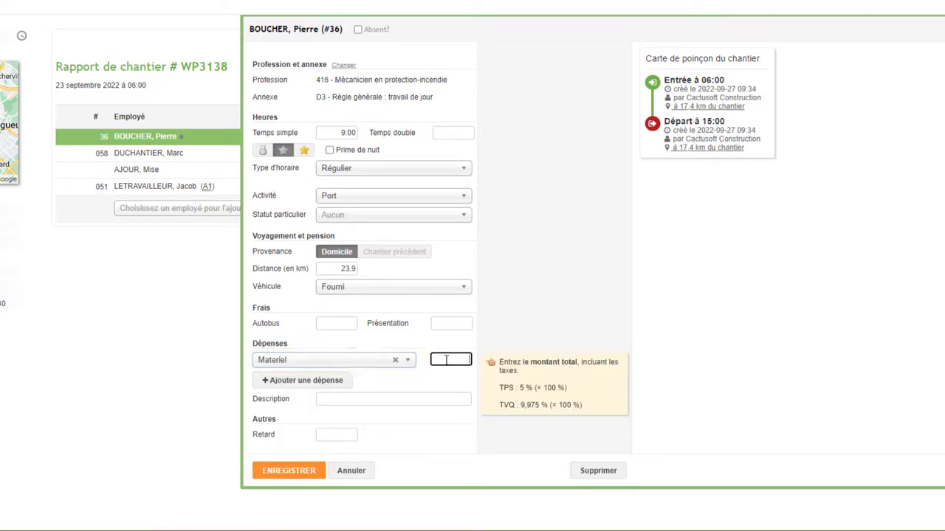
pyautogui.click(429, 402)
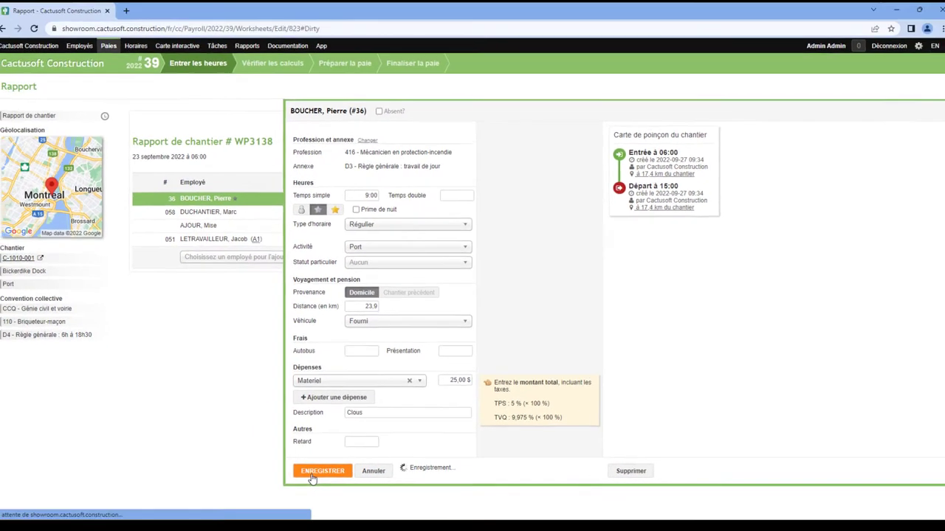
pyautogui.click(289, 470)
pyautogui.click(158, 96)
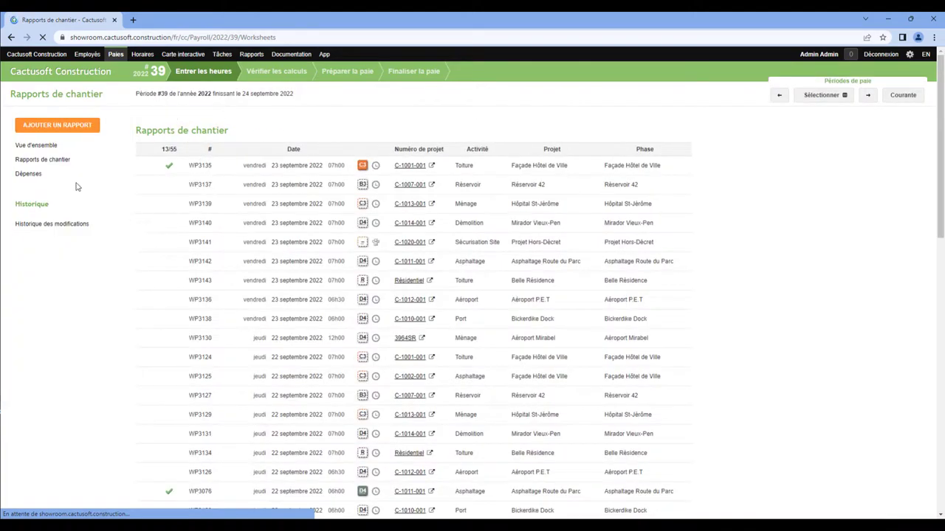
# Open the payroll period's global expenses and examine the filter for the expense list.
pyautogui.click(32, 176)
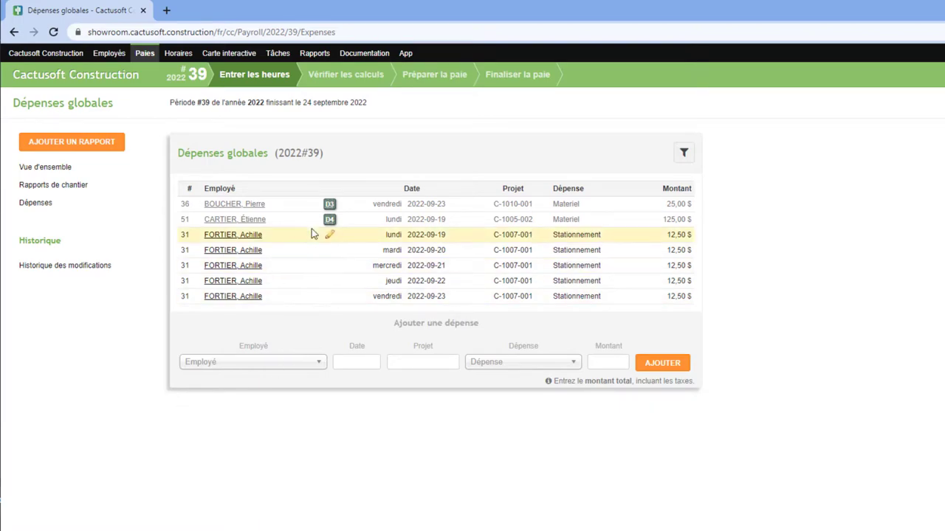
pyautogui.click(684, 153)
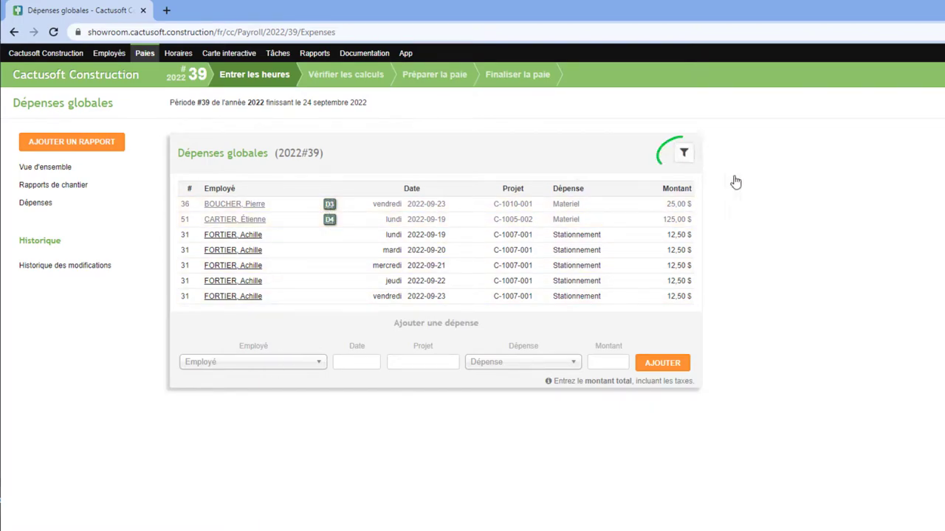
pyautogui.click(684, 152)
# Add a Repas expense of 22,00 $ for an employee, dated 2022-09-19, on project C-1004-001.
pyautogui.click(284, 364)
pyautogui.scroll(-10, 268, 448)
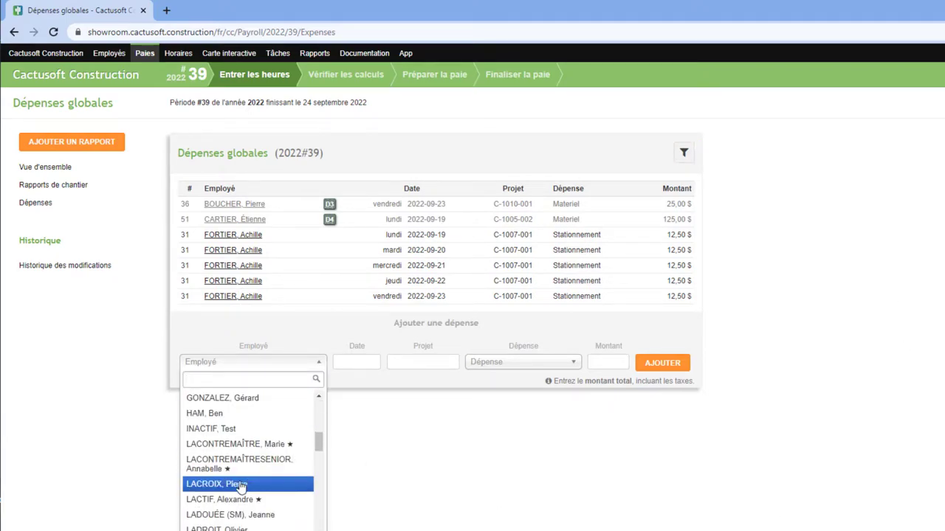
pyautogui.click(239, 487)
pyautogui.click(347, 364)
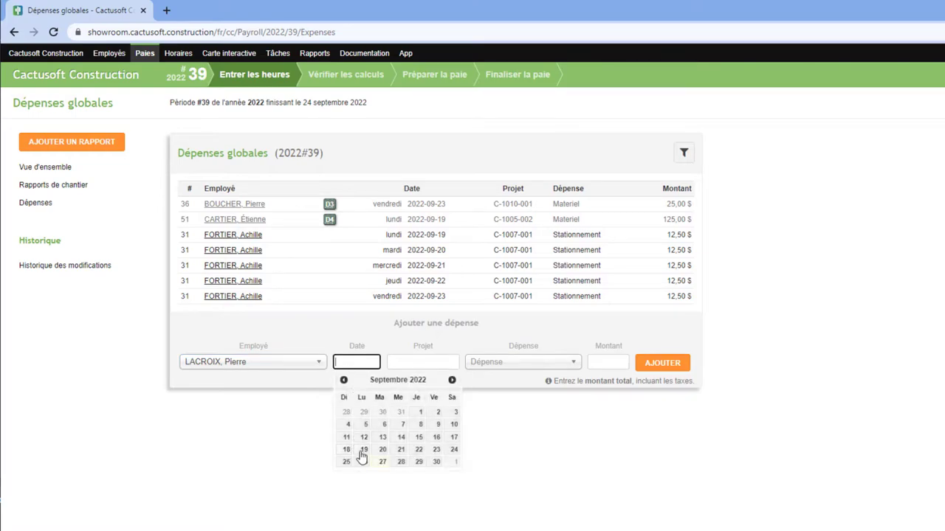
pyautogui.click(361, 451)
pyautogui.click(423, 360)
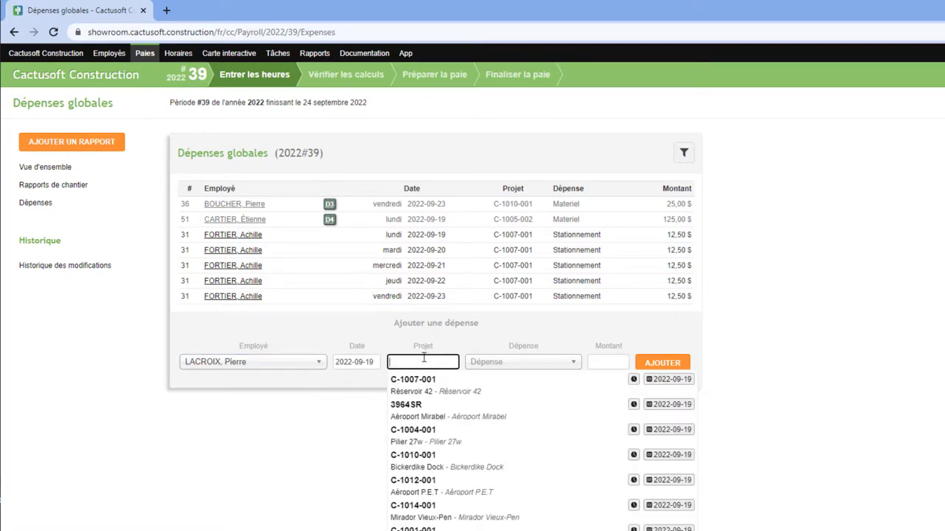
pyautogui.click(425, 434)
pyautogui.click(512, 369)
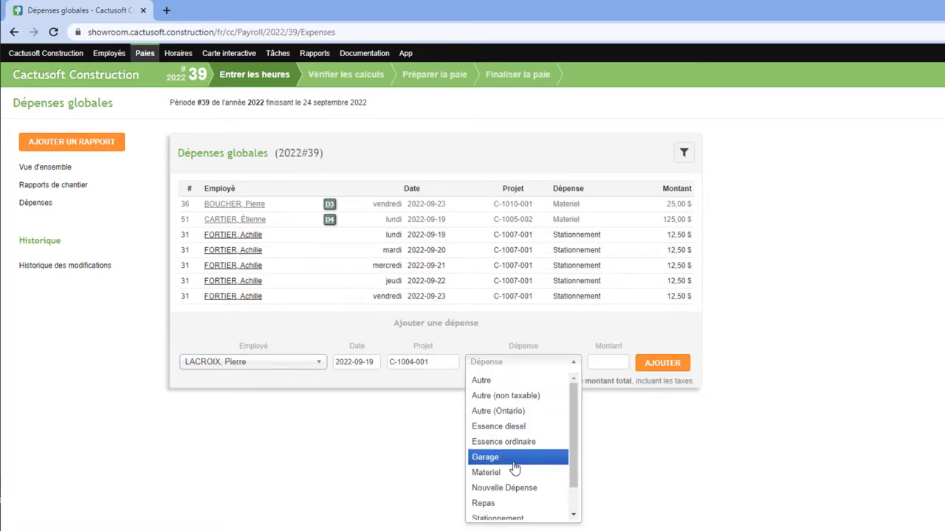
pyautogui.click(513, 505)
pyautogui.click(601, 363)
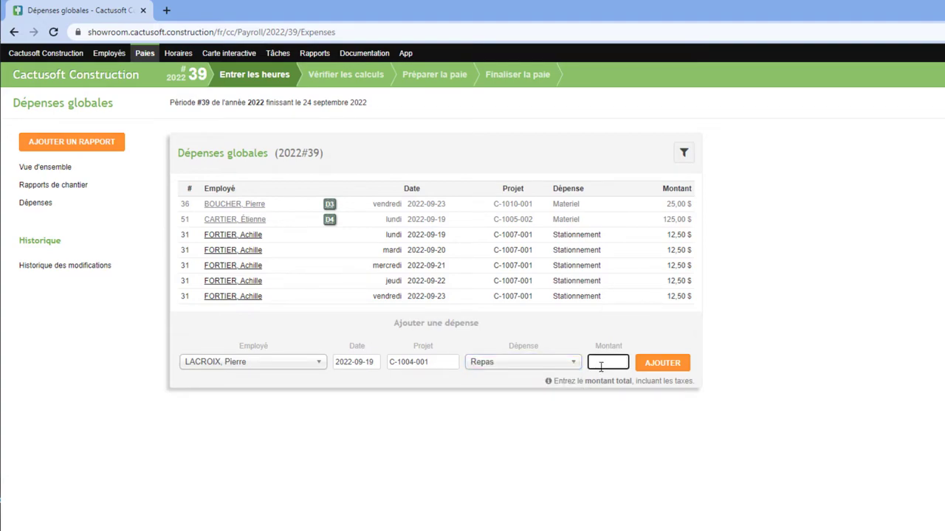
pyautogui.write('22')
pyautogui.click(655, 363)
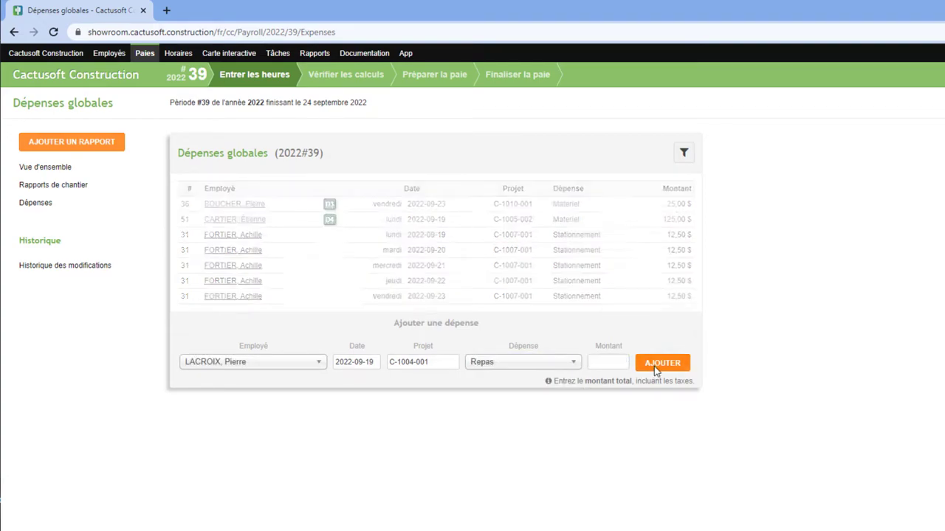
# View only the expenses of the employee with the Stationnement entries, and restore the full expense list.
pyautogui.click(246, 266)
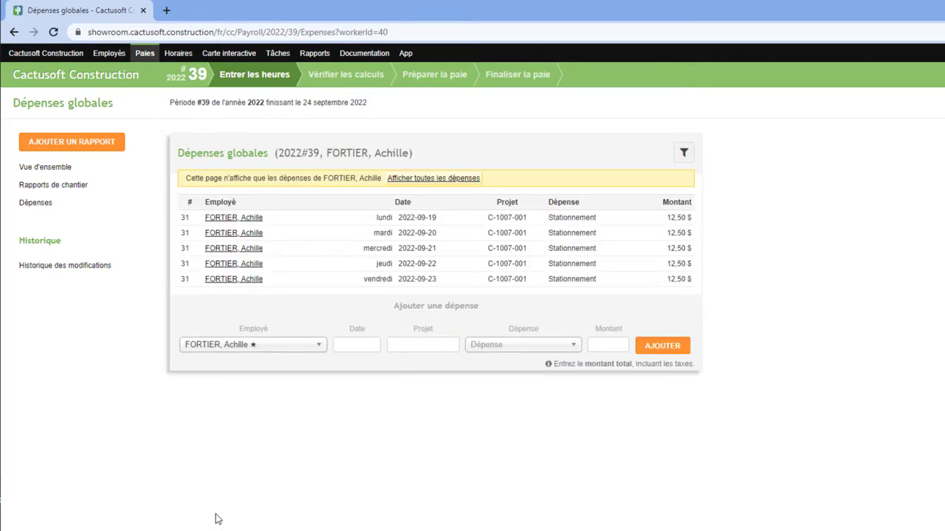
pyautogui.click(421, 180)
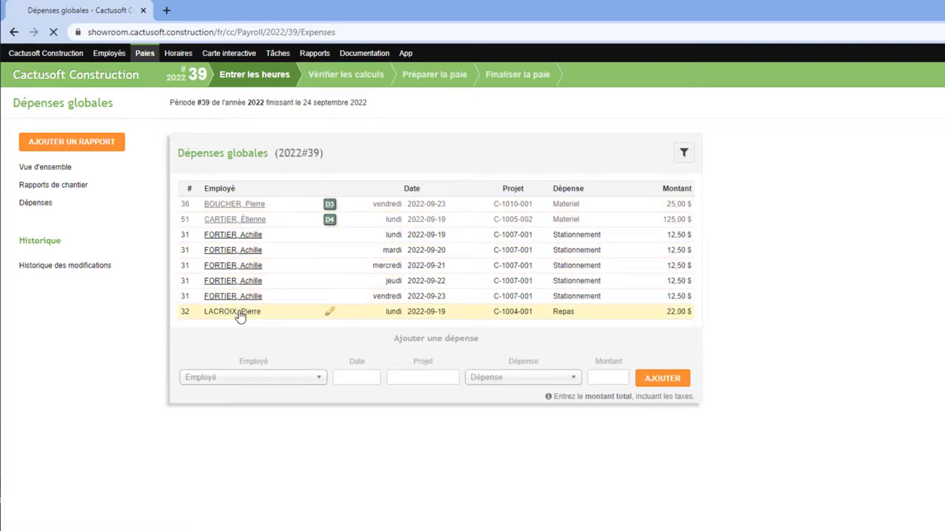
# Show only the expenses of the employee with the Repas entry and add a Garage expense of 25,00 $, dated 2022-09-20, on project C-1007-001.
pyautogui.click(240, 313)
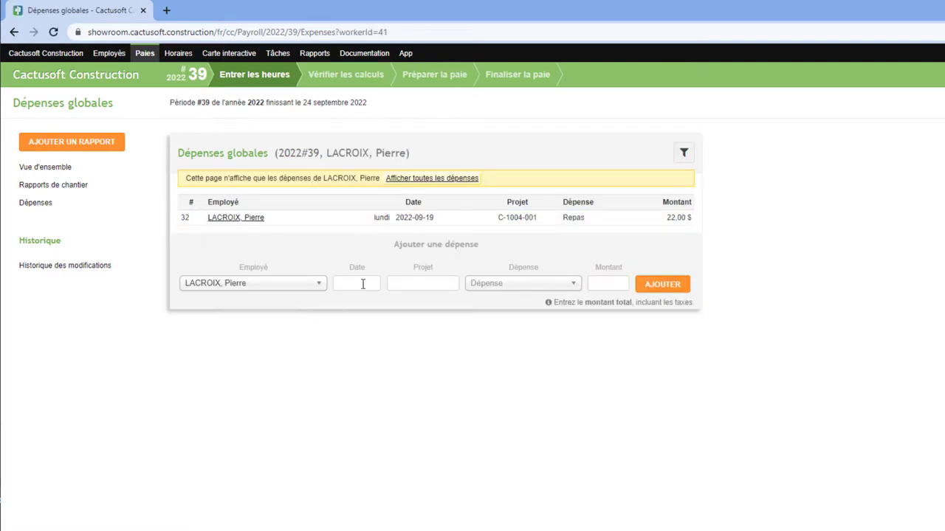
pyautogui.click(362, 285)
pyautogui.click(377, 373)
pyautogui.click(427, 285)
pyautogui.click(443, 313)
pyautogui.click(519, 287)
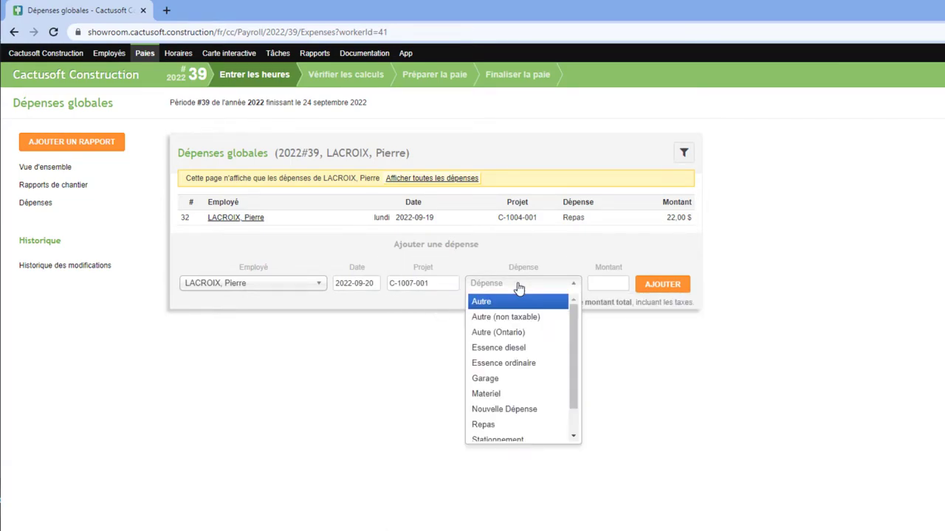
pyautogui.click(480, 379)
pyautogui.click(604, 283)
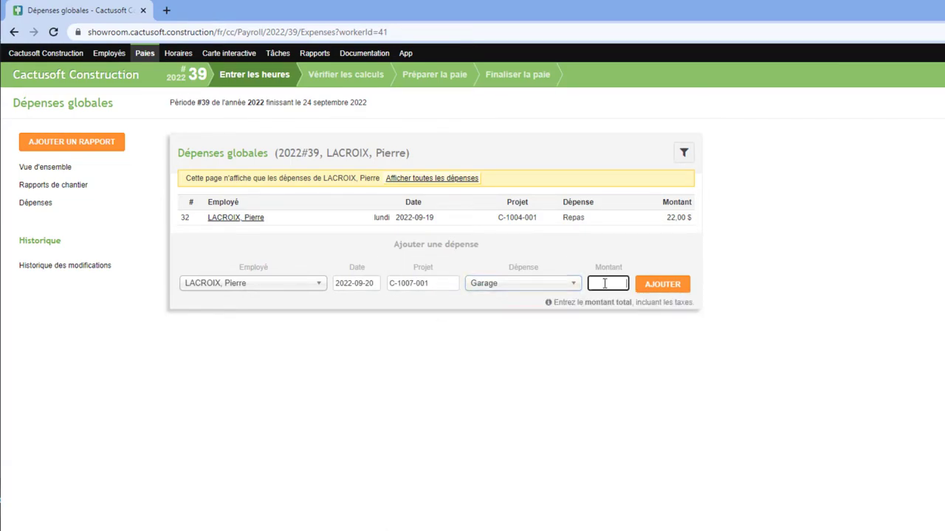
pyautogui.write('25')
pyautogui.press('Return')
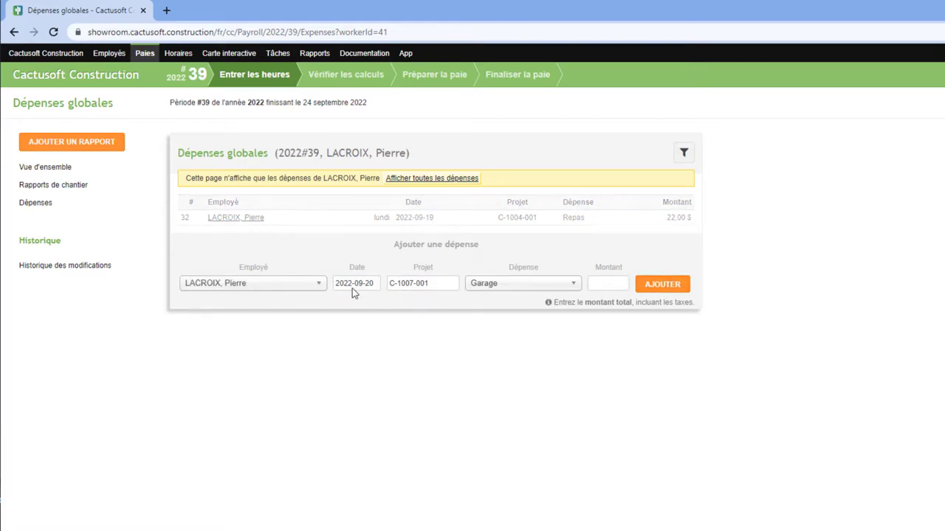
# Add a second Garage expense of 25,00 $ dated 2022-09-21 on project C-1007-001, and restore the full expense list.
pyautogui.click(371, 298)
pyautogui.click(400, 386)
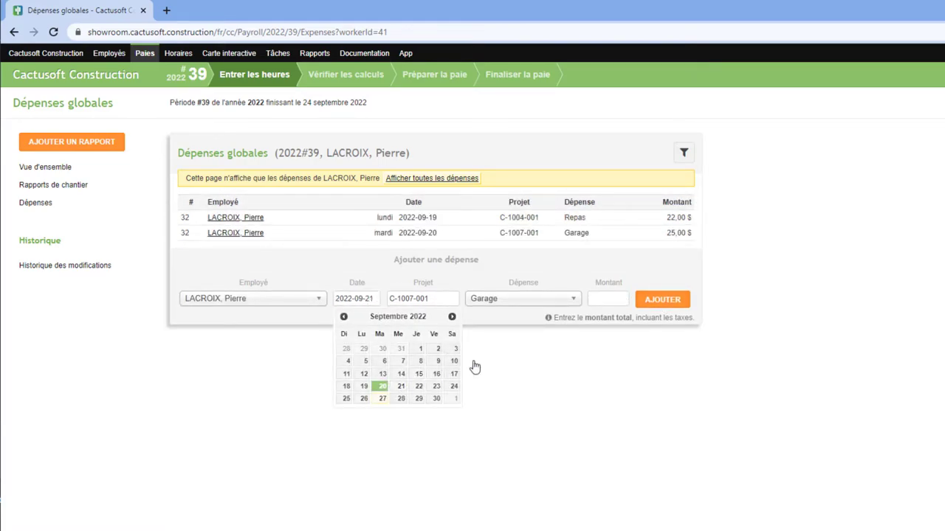
pyautogui.click(601, 300)
pyautogui.write('25')
pyautogui.click(653, 300)
pyautogui.click(458, 182)
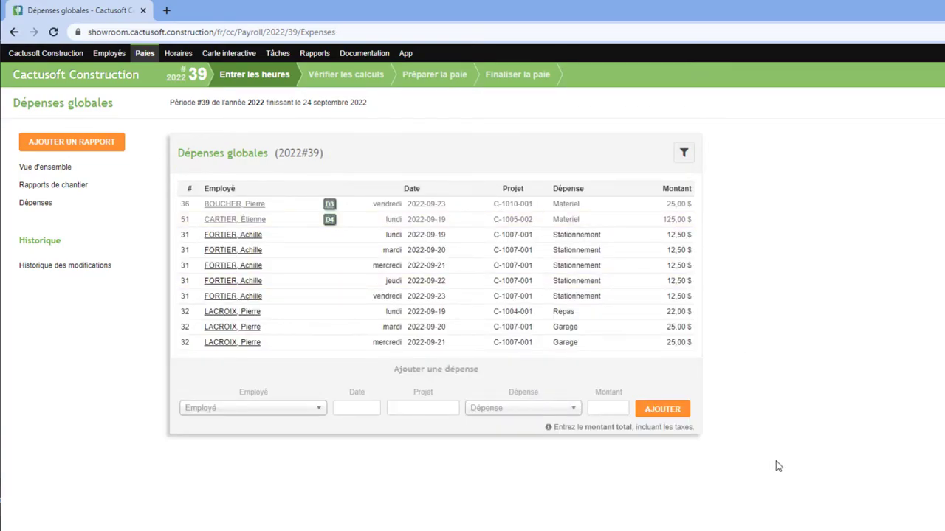
# Return to the site reports list and start the calculation verification for period 2022#39.
pyautogui.click(72, 185)
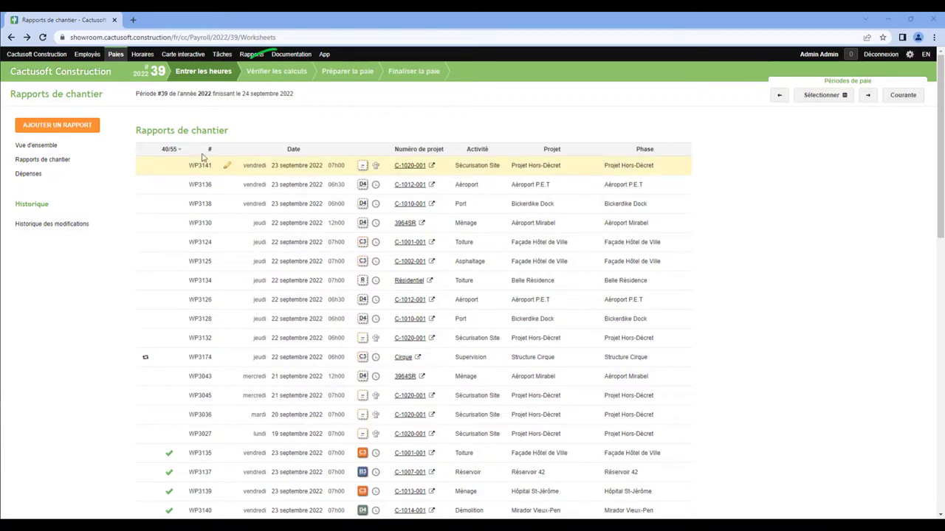
pyautogui.click(263, 77)
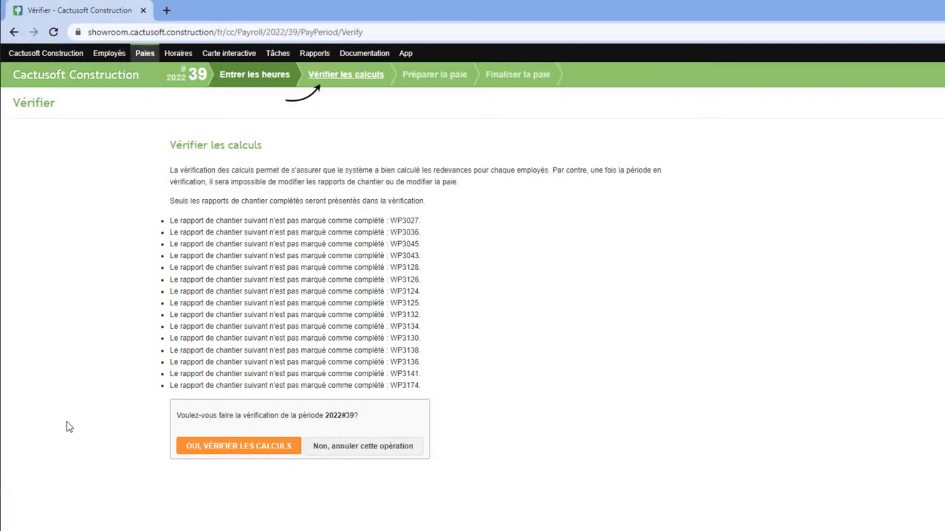
pyautogui.click(205, 447)
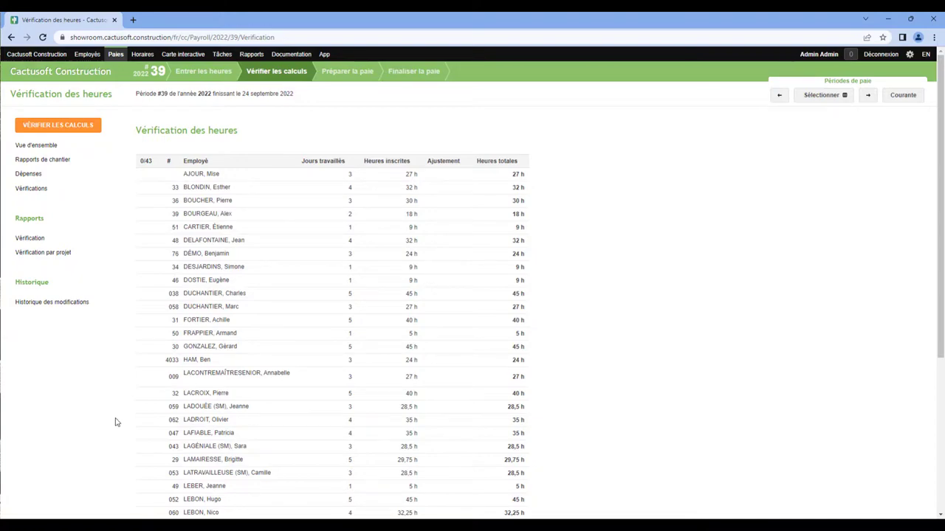
# Open an employee's hours verification from the middle of the list and browse the neighbouring employees' weekly sheets.
pyautogui.click(283, 449)
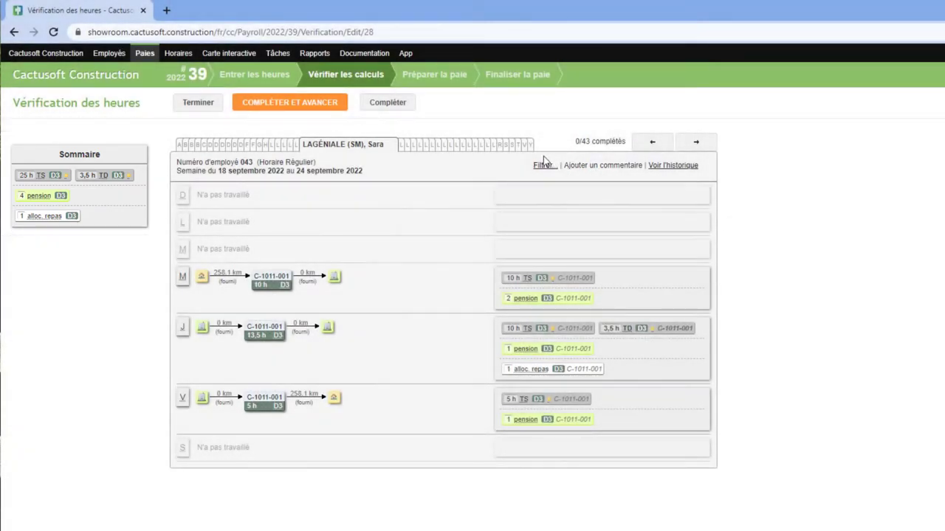
pyautogui.click(401, 147)
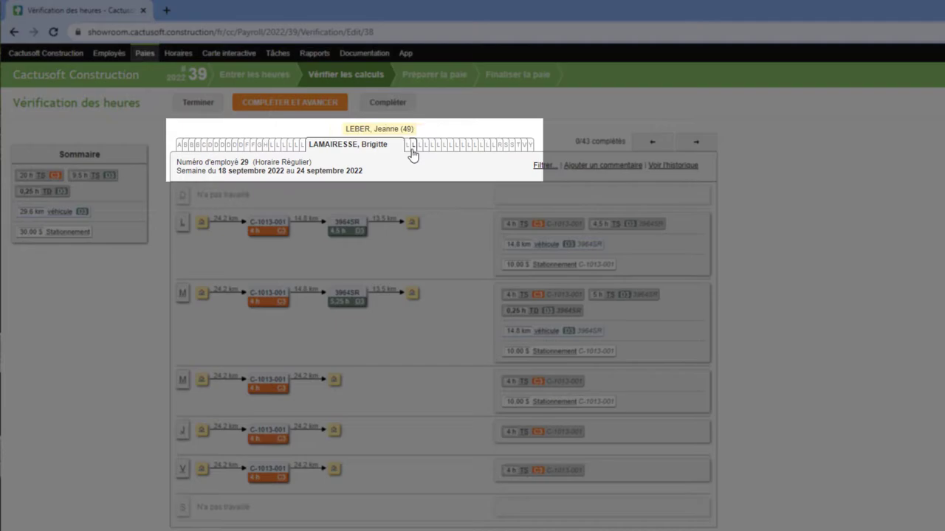
pyautogui.click(410, 153)
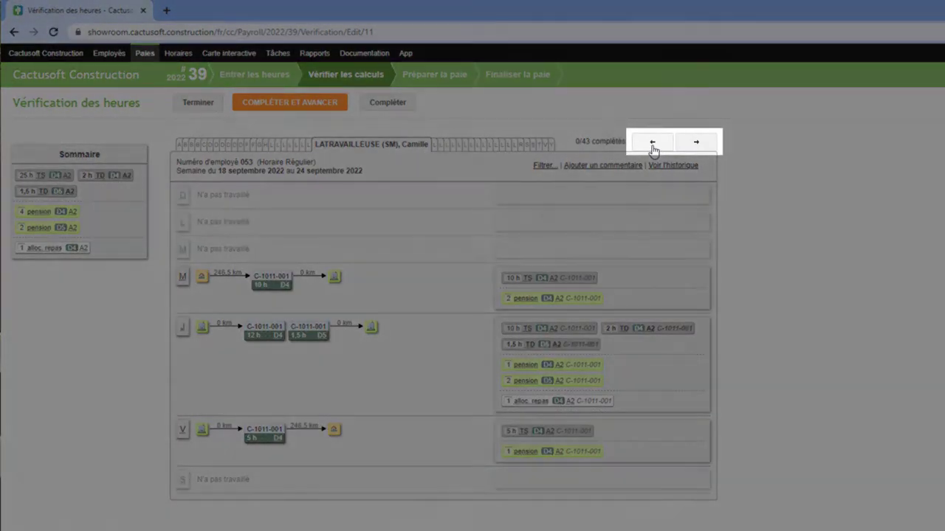
pyautogui.click(652, 147)
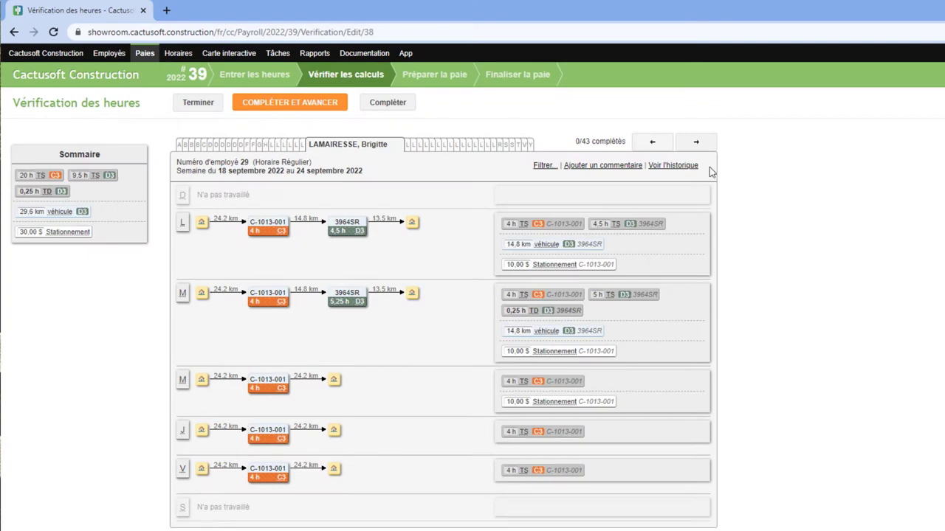
# Examine the verification sheet's filter by hiding and restoring work hours, pension and travel, and fees and expenses in turn.
pyautogui.click(549, 166)
pyautogui.click(541, 188)
pyautogui.click(541, 188)
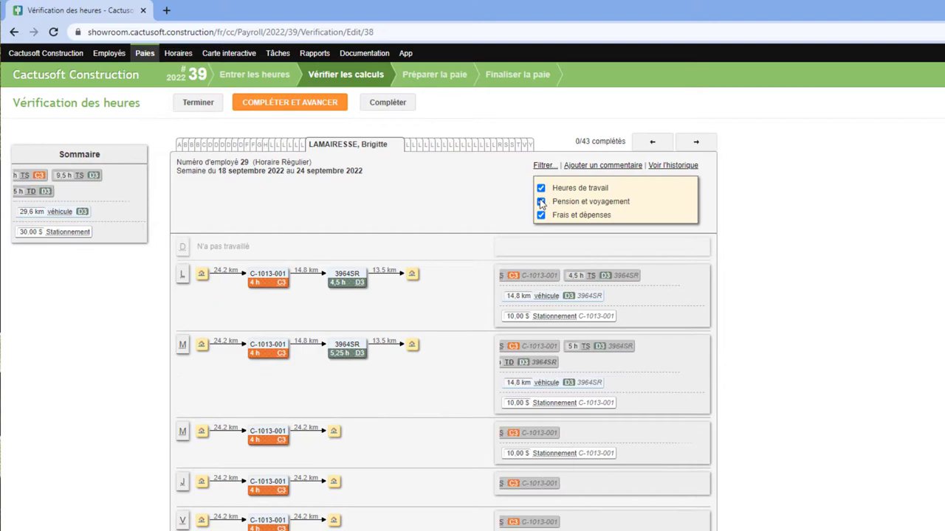
pyautogui.click(541, 201)
pyautogui.click(540, 201)
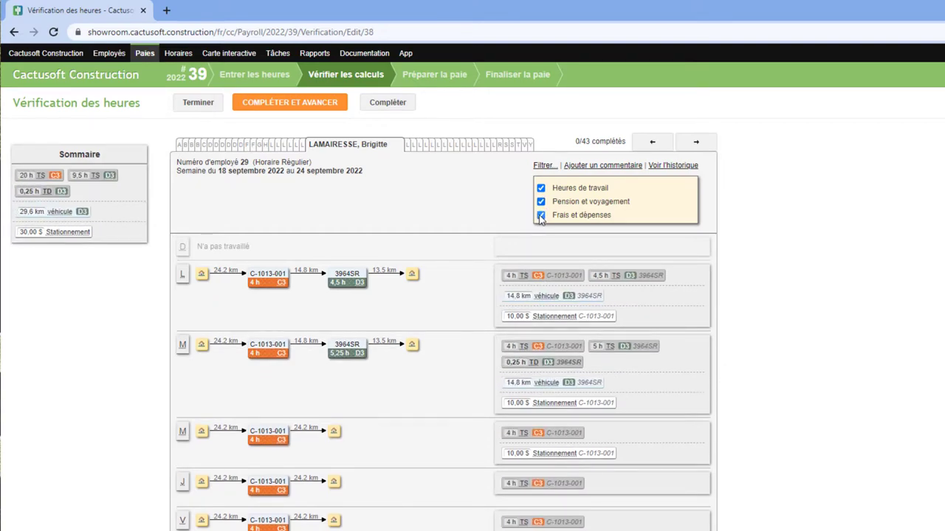
pyautogui.click(541, 215)
pyautogui.click(541, 214)
pyautogui.click(545, 165)
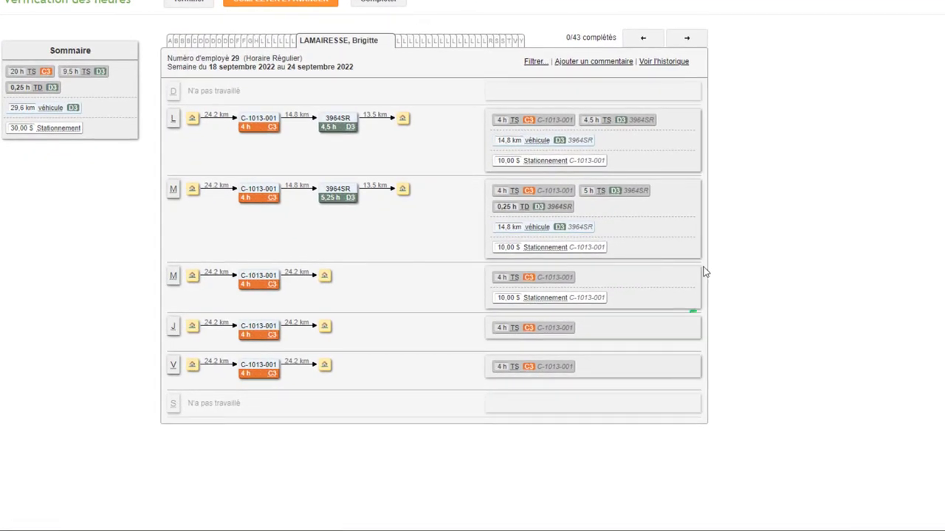
# Add a 10,00 $ Repas expense adjustment on project C-1013-001 to the employee's Thursday, and close that day's adjustment editor.
pyautogui.click(695, 326)
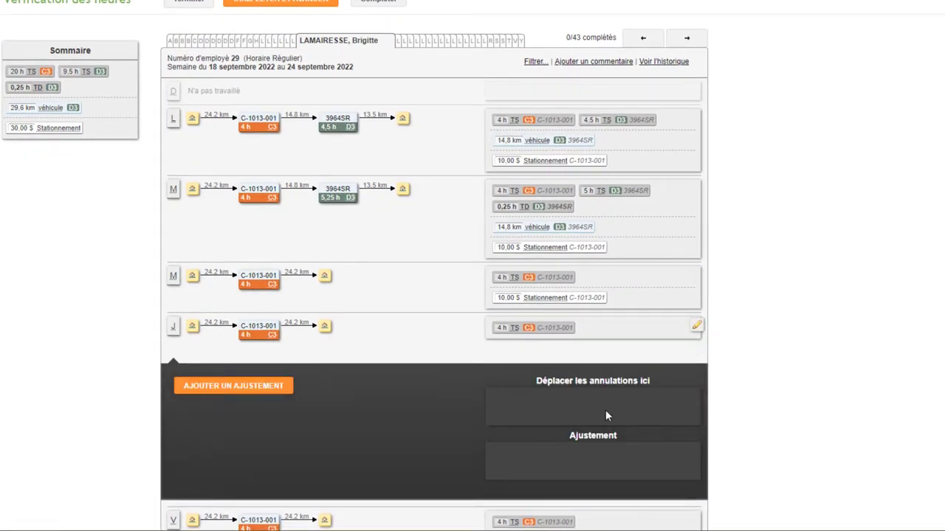
pyautogui.click(259, 386)
pyautogui.click(306, 396)
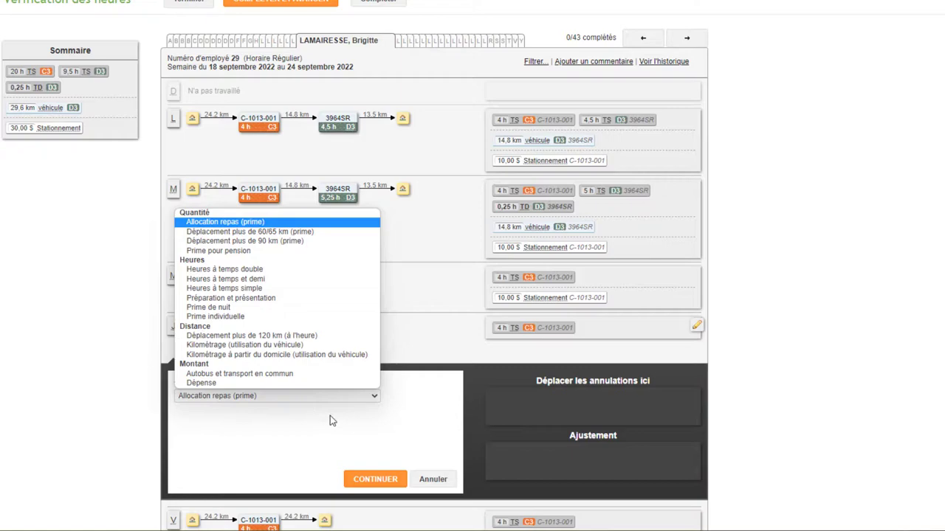
pyautogui.click(292, 383)
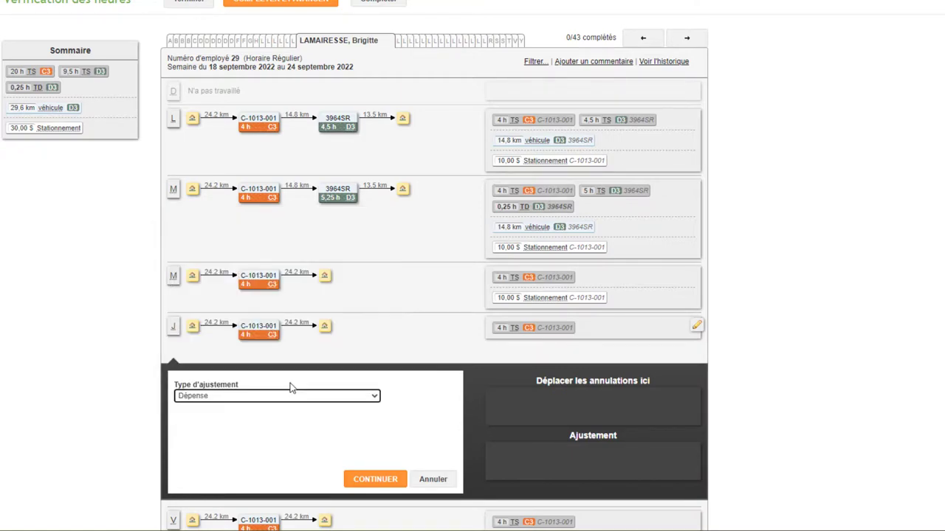
pyautogui.click(373, 481)
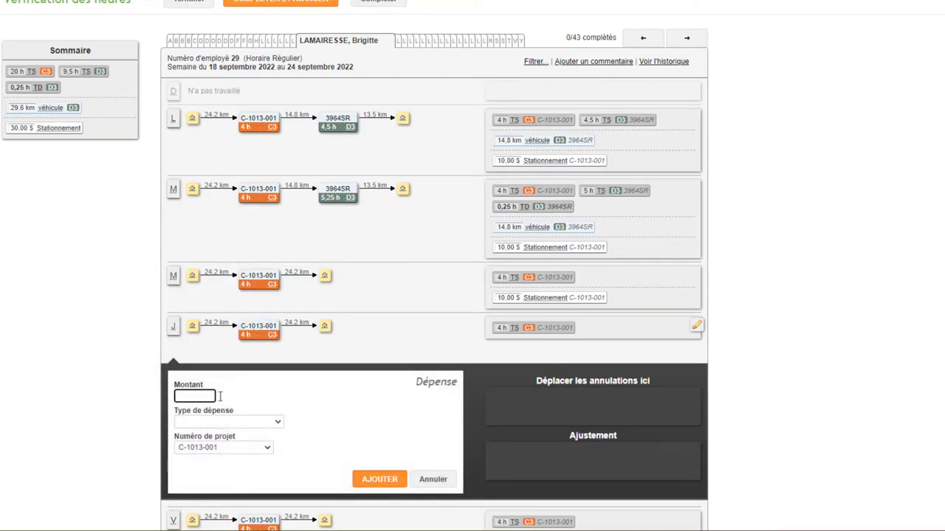
pyautogui.click(272, 422)
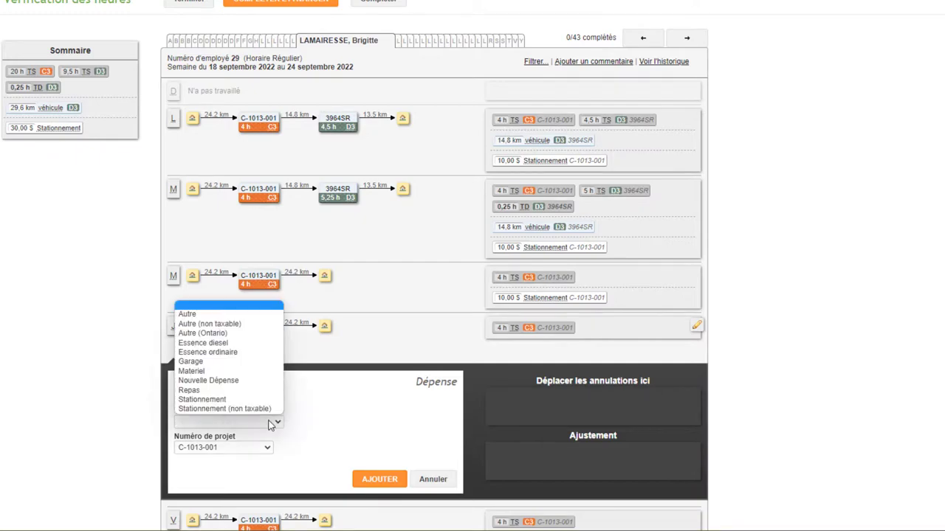
pyautogui.click(244, 390)
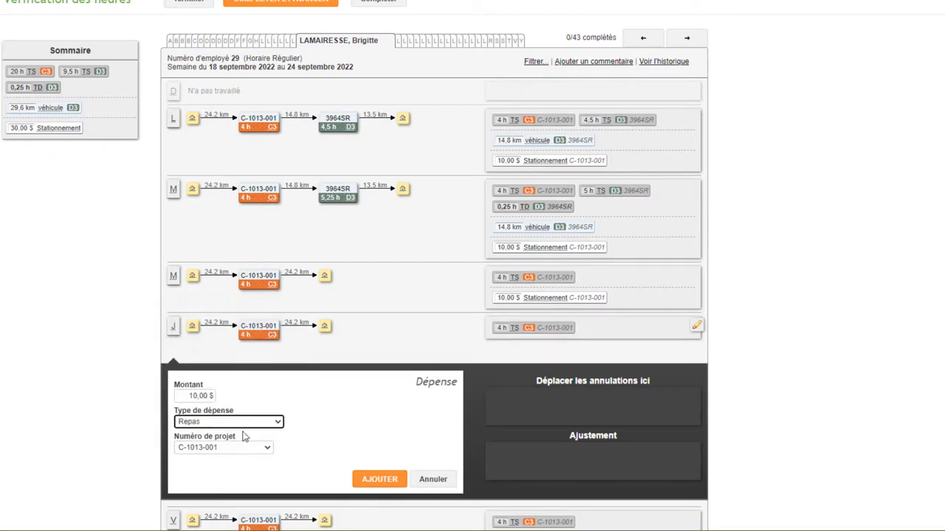
pyautogui.click(267, 449)
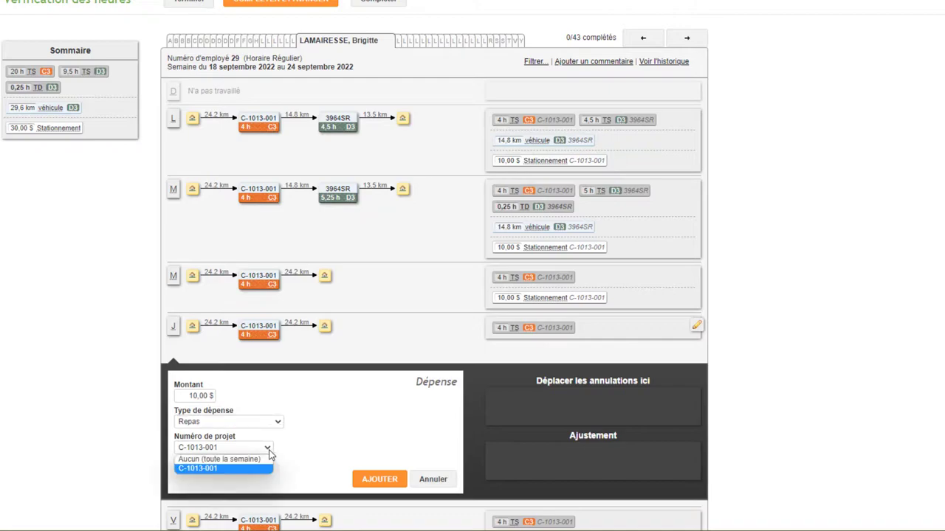
pyautogui.click(268, 450)
pyautogui.click(378, 480)
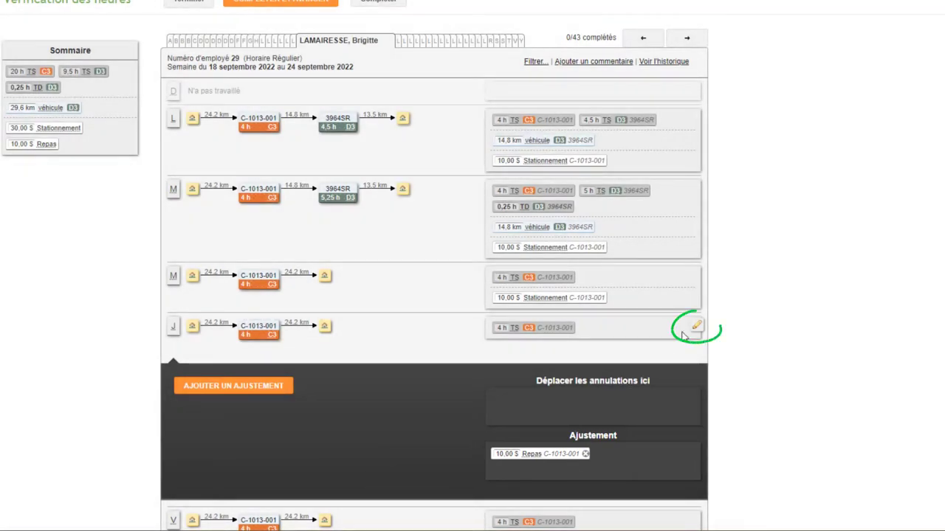
pyautogui.click(696, 328)
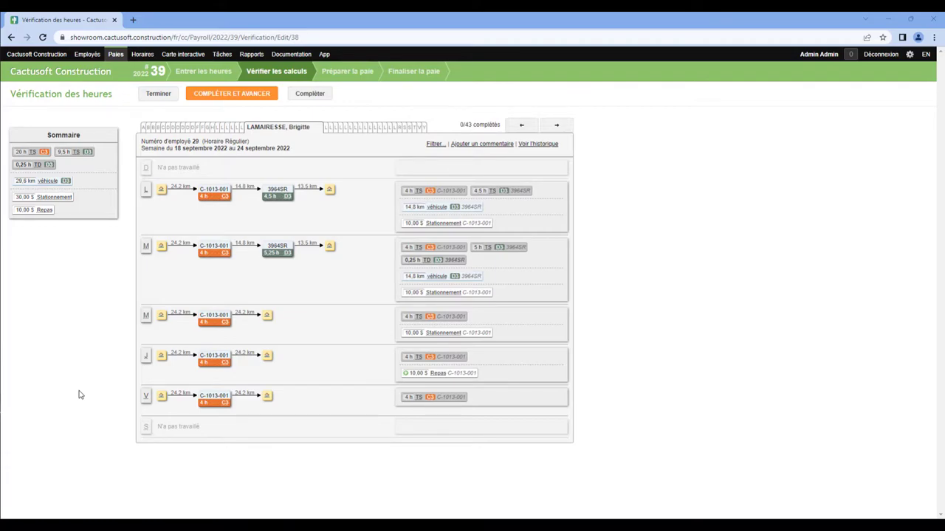
# Open the first employee's verification sheet and cancel Monday's 9 h TS entry on project C-1010-001.
pyautogui.click(142, 130)
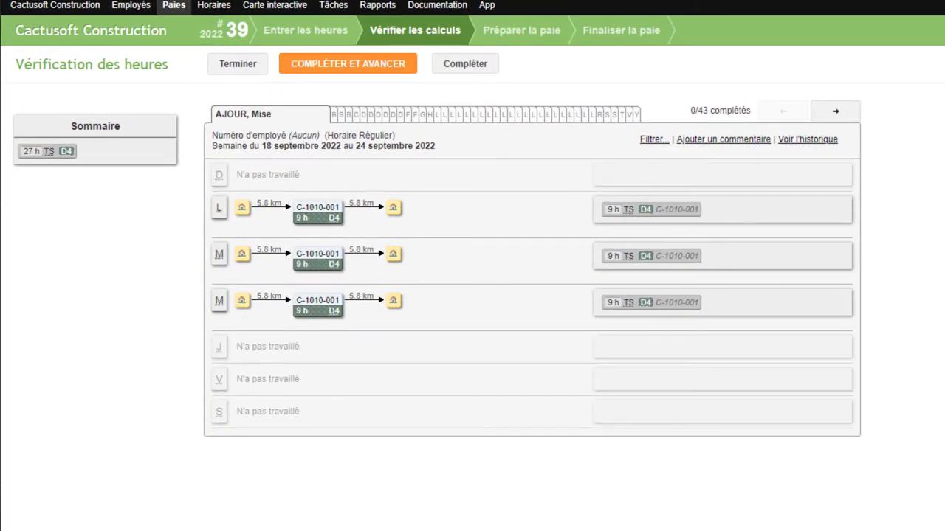
pyautogui.click(847, 206)
pyautogui.moveTo(662, 210); pyautogui.dragTo(657, 315)
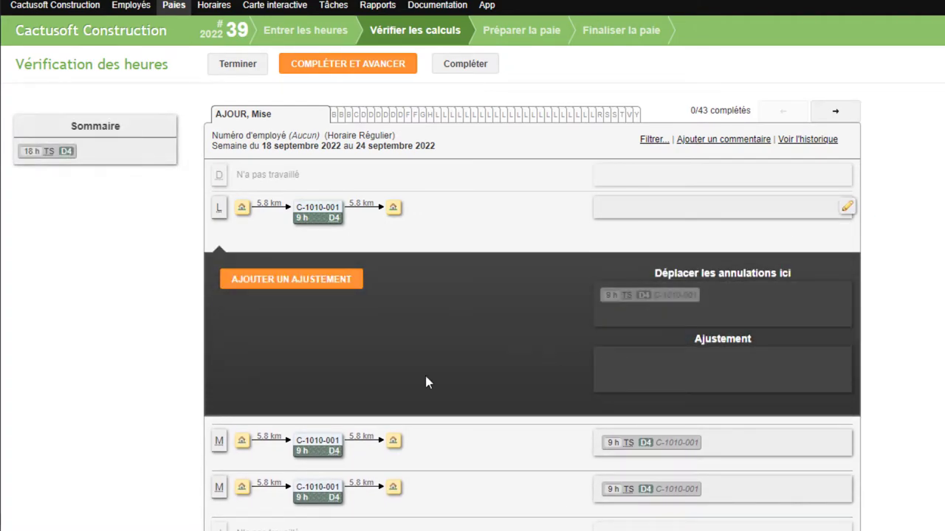
# Add a Monday adjustment of 8:00 Heures à temps simple on project C-1010-001 with annex D4 - Règle générale.
pyautogui.click(313, 283)
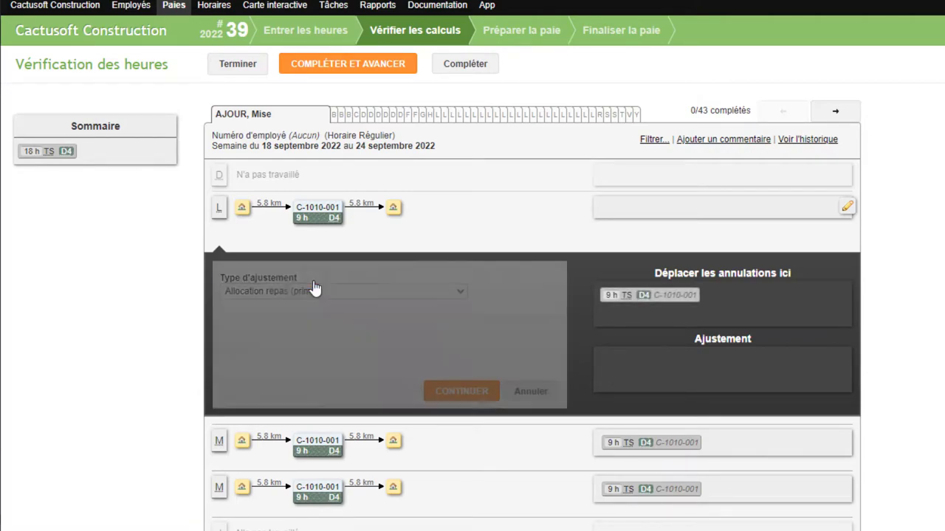
pyautogui.click(310, 294)
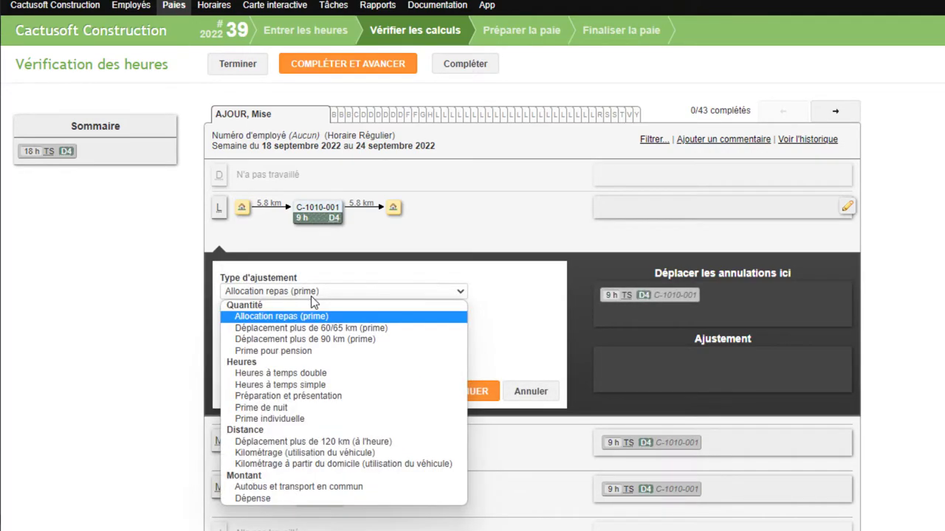
pyautogui.click(314, 385)
pyautogui.click(457, 394)
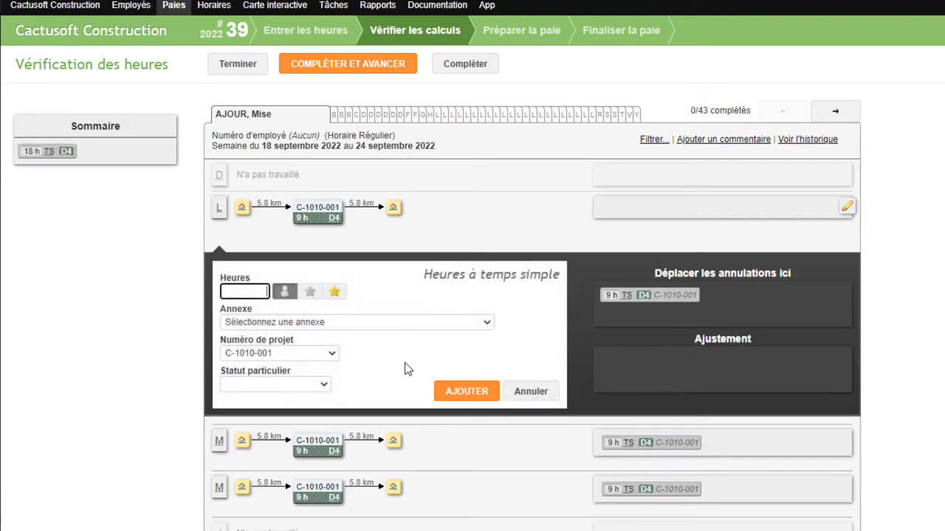
pyautogui.click(283, 323)
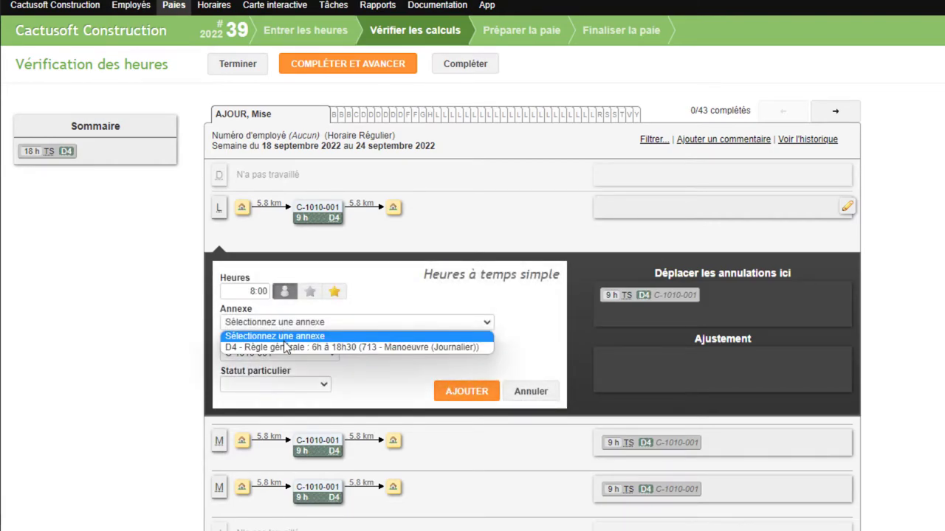
pyautogui.click(288, 344)
pyautogui.click(466, 392)
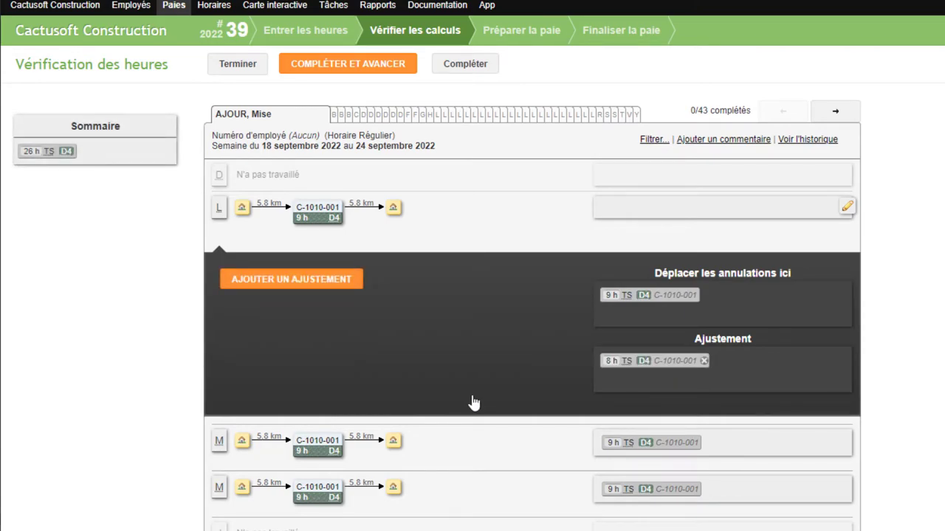
# Add a Monday adjustment of 1:00 Heures à temps double on project C-1010-001 with annex D4 - Règle générale, and close the day's editor.
pyautogui.click(333, 280)
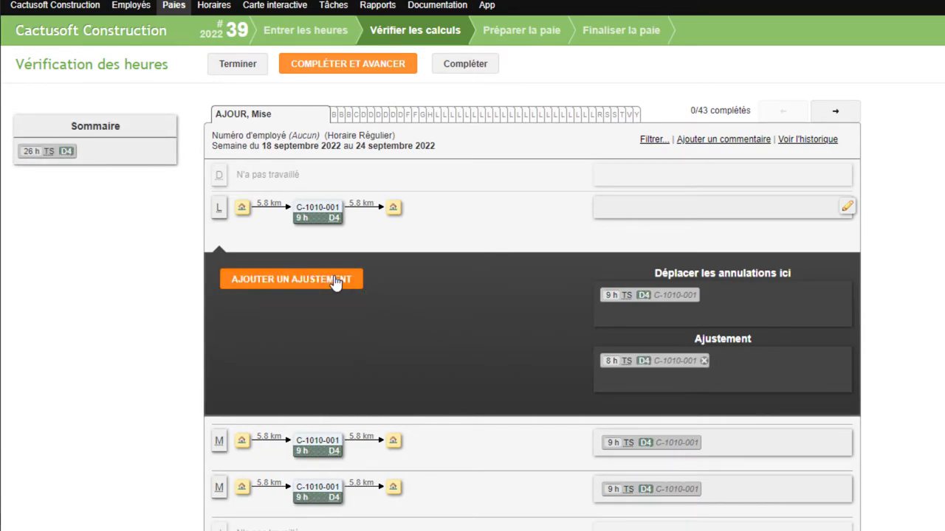
pyautogui.click(335, 294)
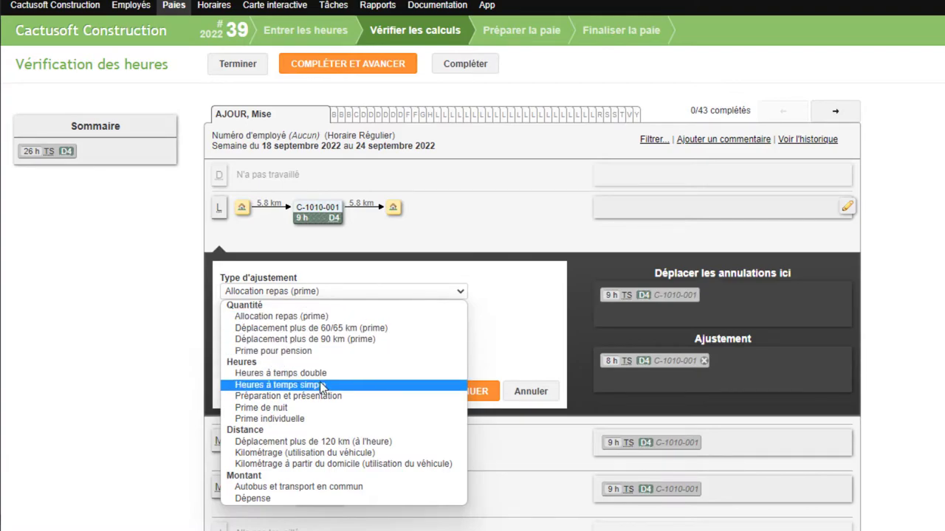
pyautogui.click(310, 372)
pyautogui.click(454, 392)
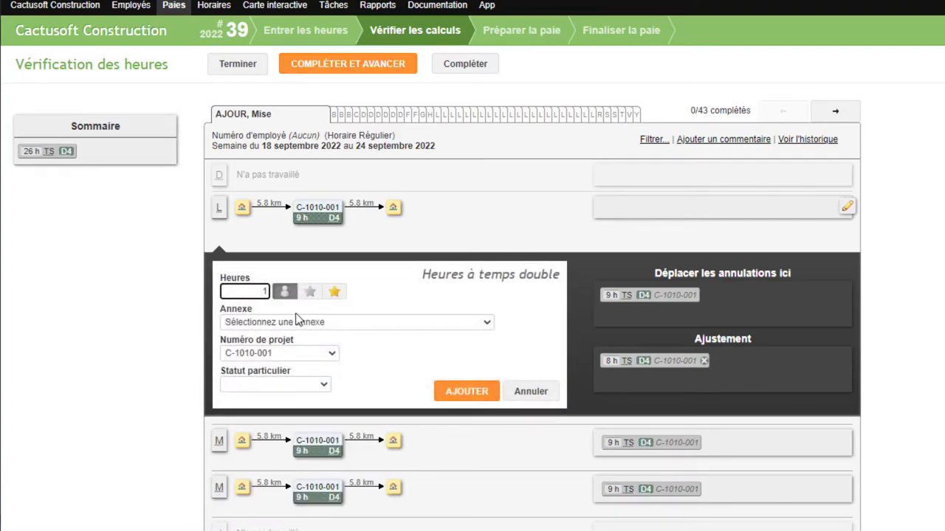
pyautogui.write('1')
pyautogui.click(323, 329)
pyautogui.click(317, 342)
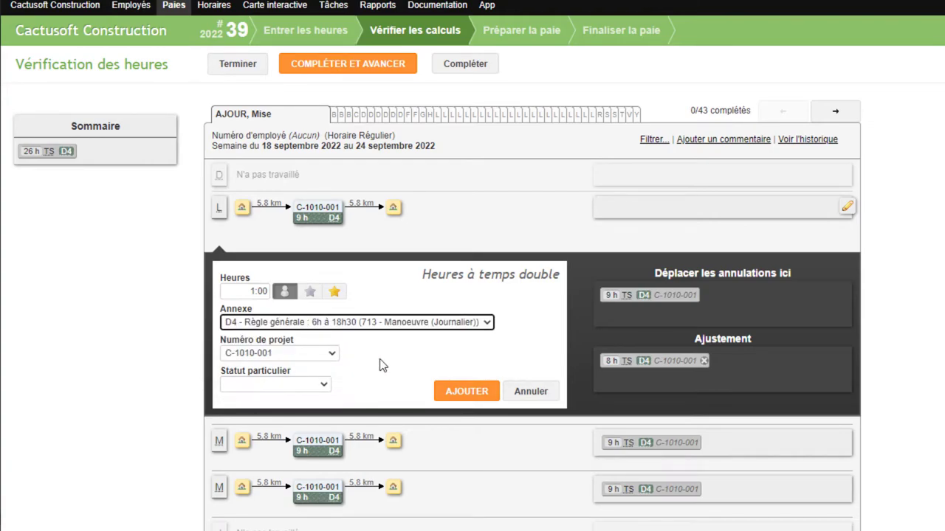
pyautogui.click(443, 392)
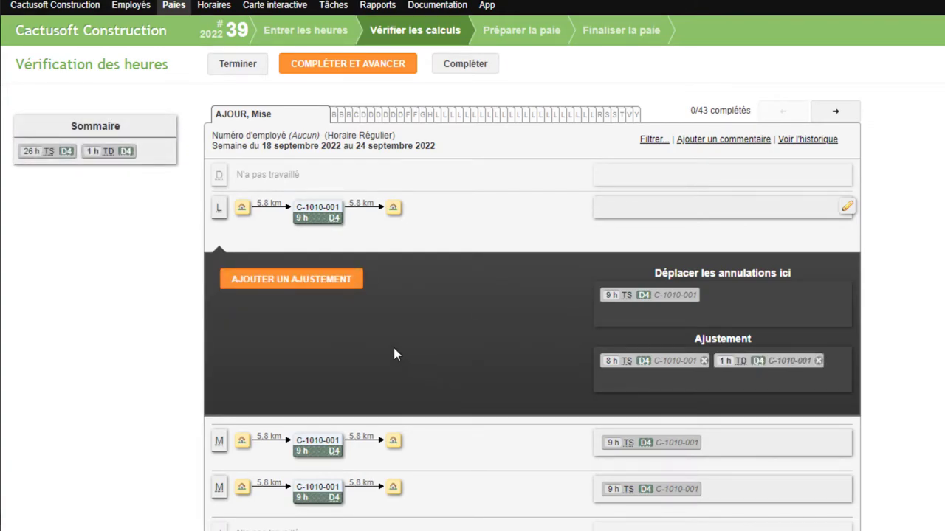
pyautogui.click(849, 209)
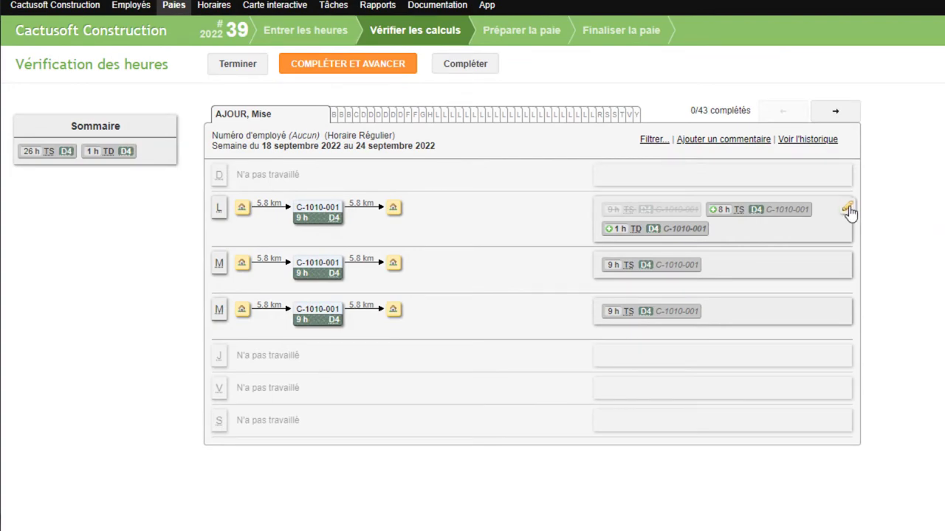
# Revert Monday's changes by restoring the cancelled 9 h TS entry and deleting the 8 h TS and 1 h TD adjustments.
pyautogui.click(847, 210)
pyautogui.moveTo(650, 295)
pyautogui.mouseDown()
pyautogui.moveTo(675, 194)
pyautogui.moveTo(715, 352)
pyautogui.mouseUp()
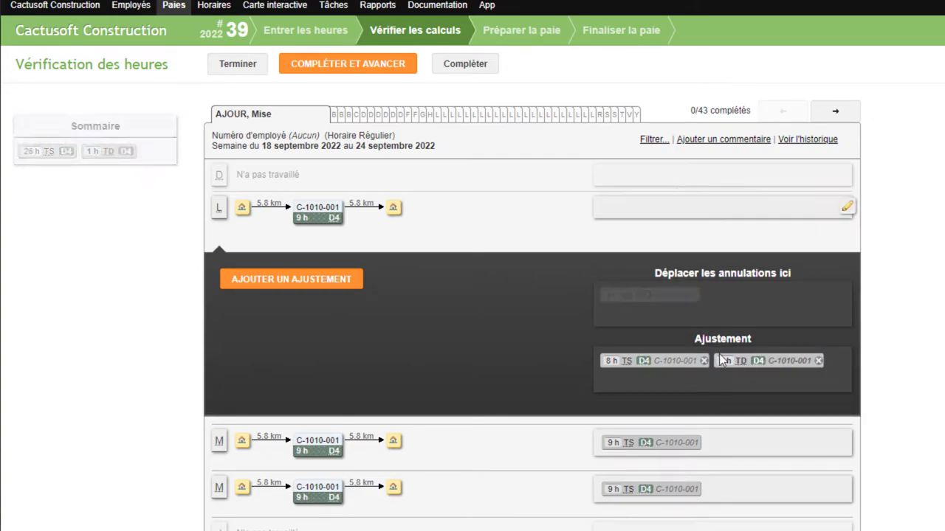
pyautogui.click(703, 360)
pyautogui.click(670, 385)
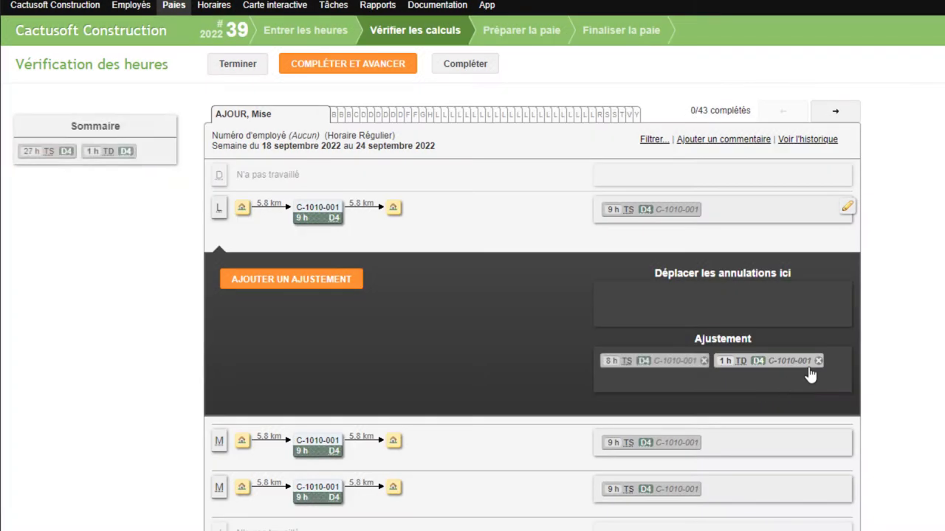
pyautogui.click(704, 360)
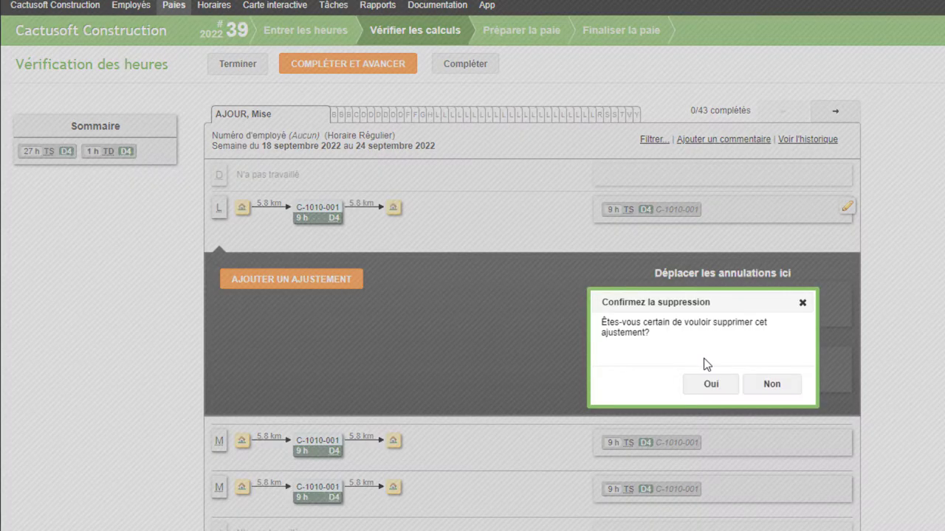
pyautogui.click(708, 388)
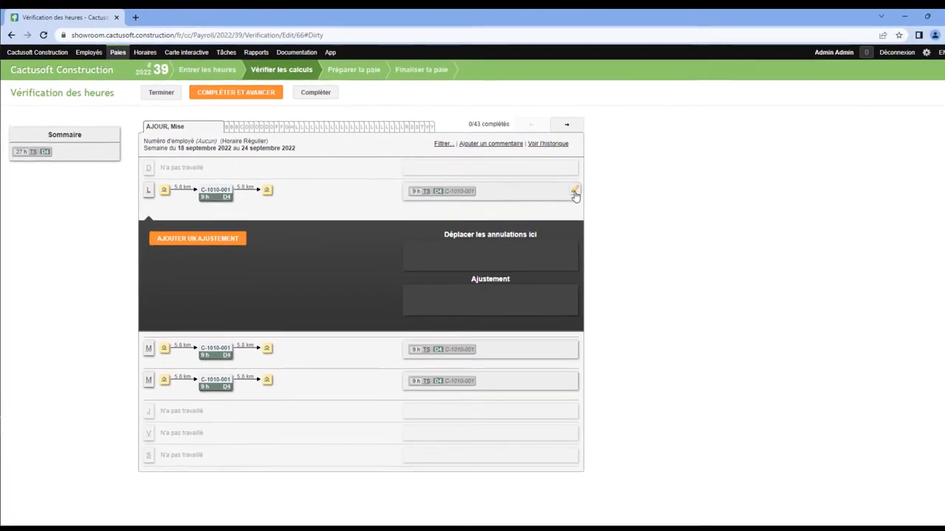
pyautogui.click(771, 203)
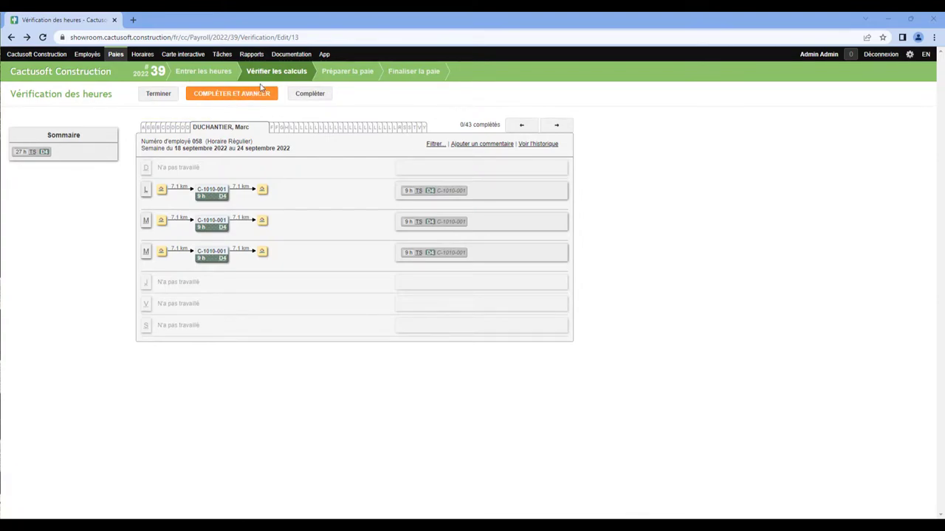
# Leave the employee's verification sheet, and examine the period's site reports list and the details of report WP3126.
pyautogui.click(170, 100)
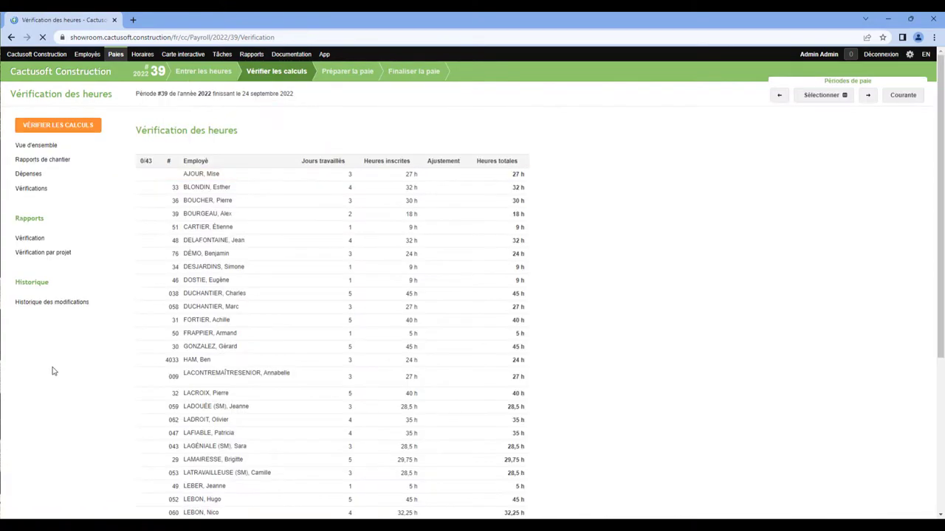
pyautogui.click(62, 164)
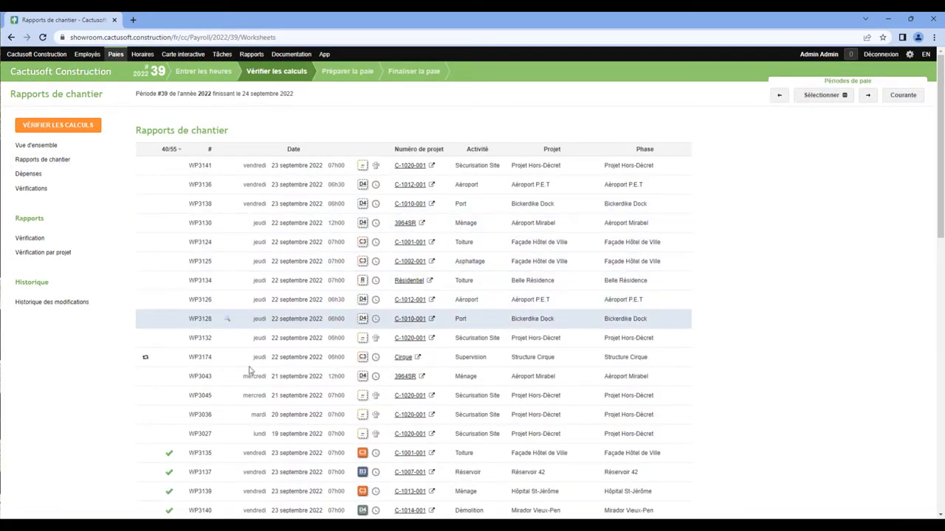
pyautogui.scroll(-3, 249, 466)
pyautogui.scroll(3, 248, 472)
pyautogui.click(226, 302)
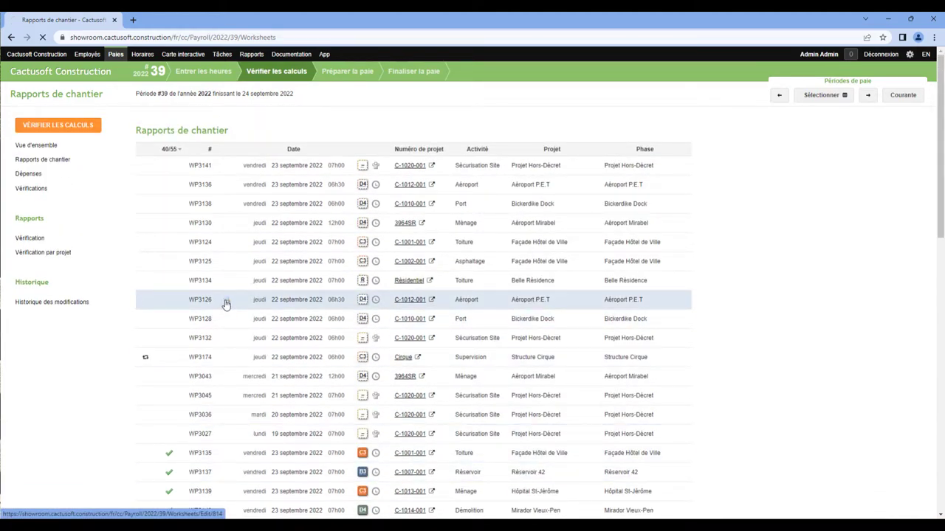
pyautogui.click(158, 93)
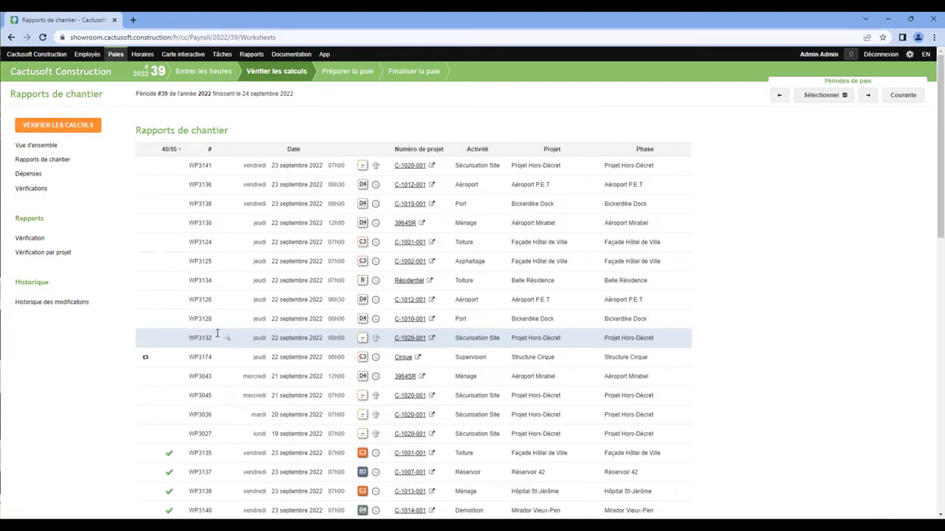
# Return payroll period 2022#39 from verifying calculations to the hours entry stage.
pyautogui.click(210, 74)
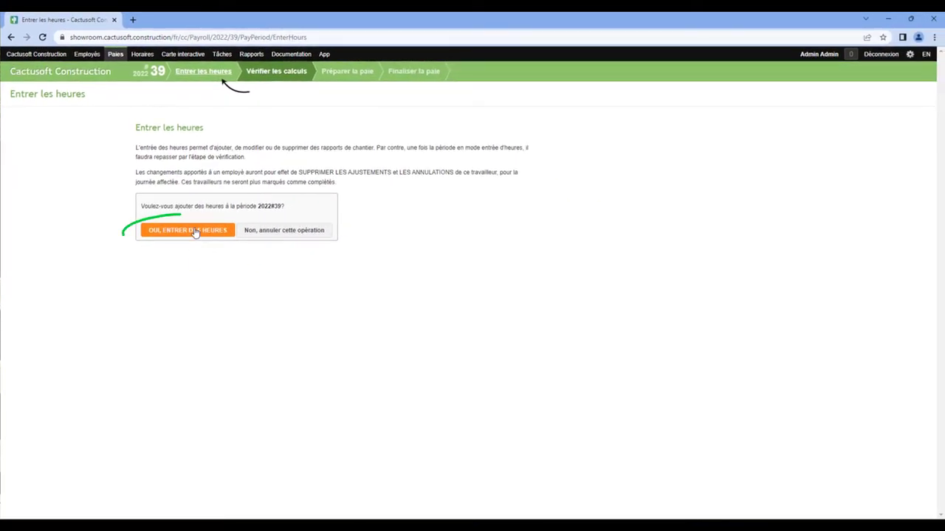
pyautogui.click(195, 231)
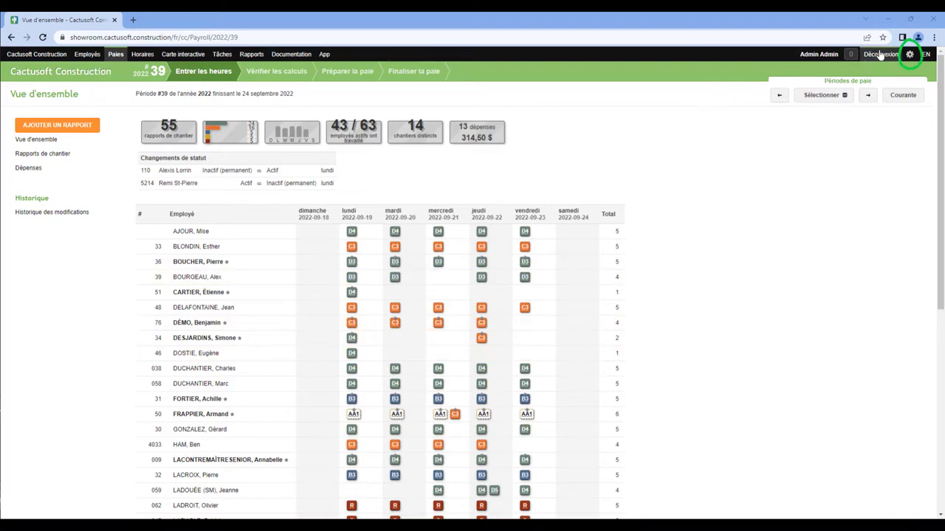
# Create a Non règlementé annex in the payroll settings with code AA2 and name Vidéo Formation Paie, applying to all employees.
pyautogui.click(910, 55)
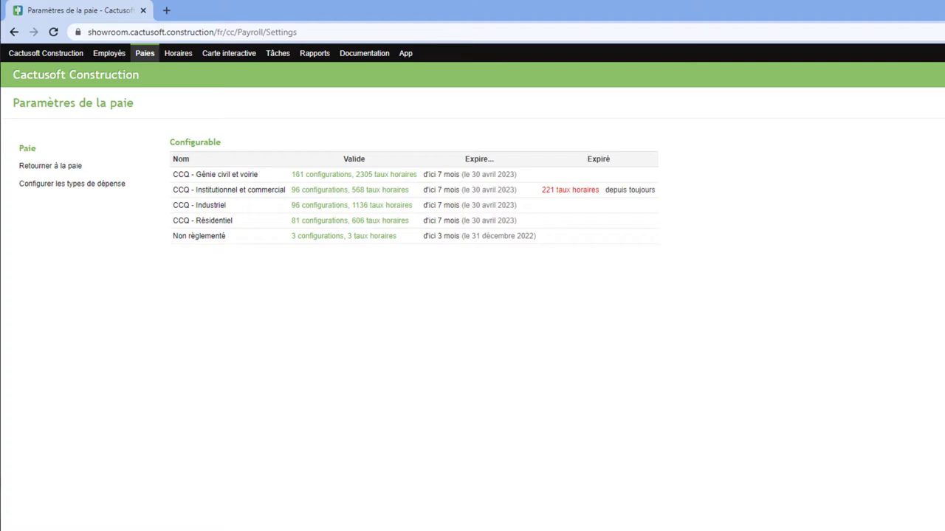
pyautogui.click(198, 242)
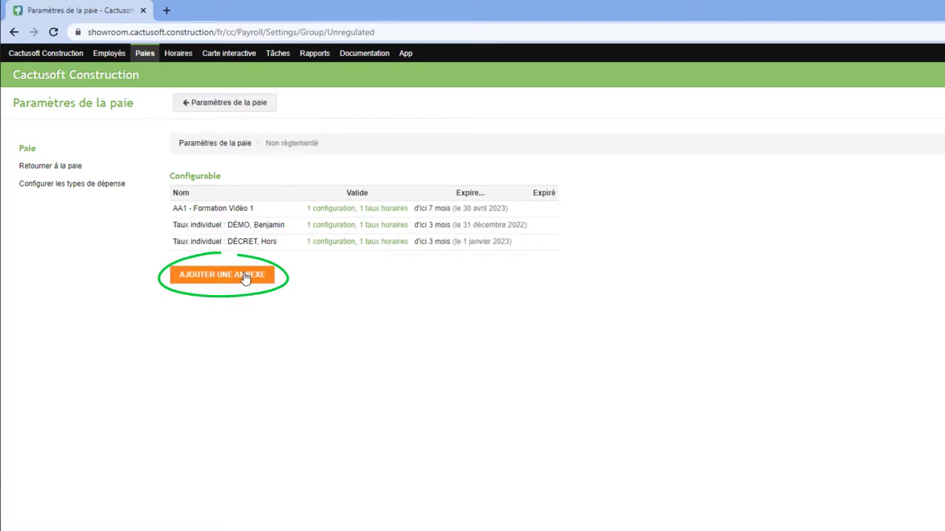
pyautogui.click(246, 276)
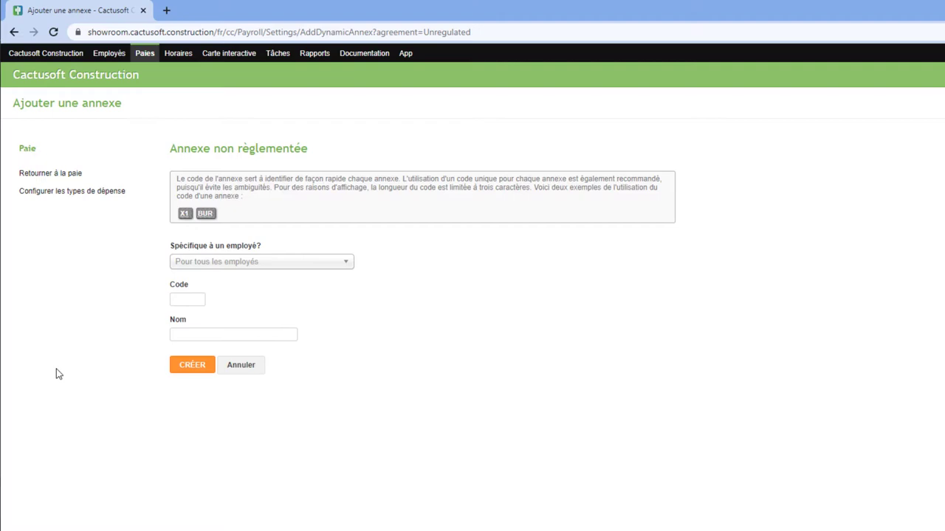
pyautogui.click(184, 301)
pyautogui.write('AA2')
pyautogui.press('Tab')
pyautogui.write('Vidé')
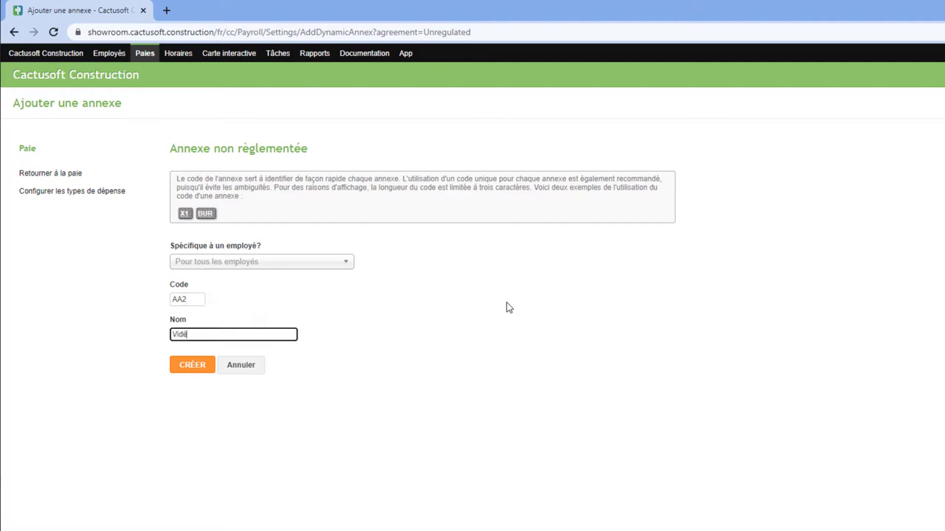
pyautogui.write('o Formation Paie')
pyautogui.click(349, 266)
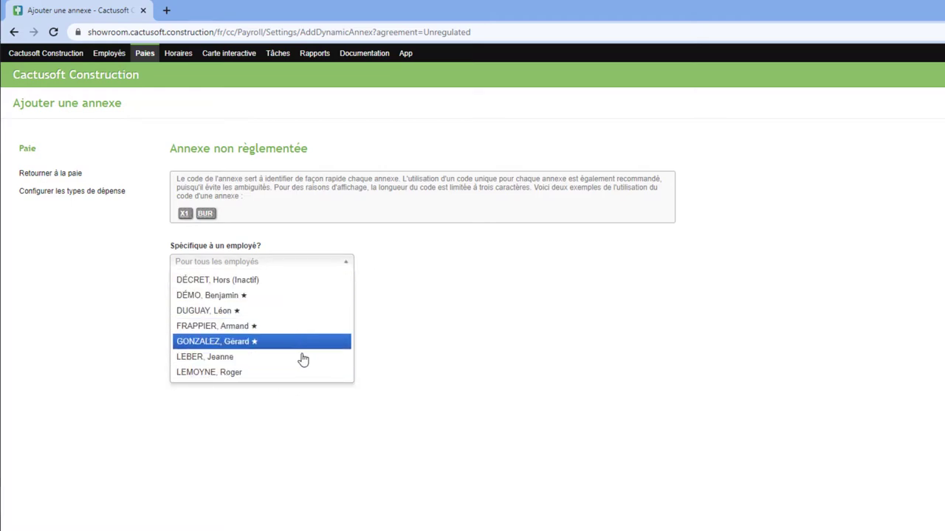
pyautogui.click(478, 379)
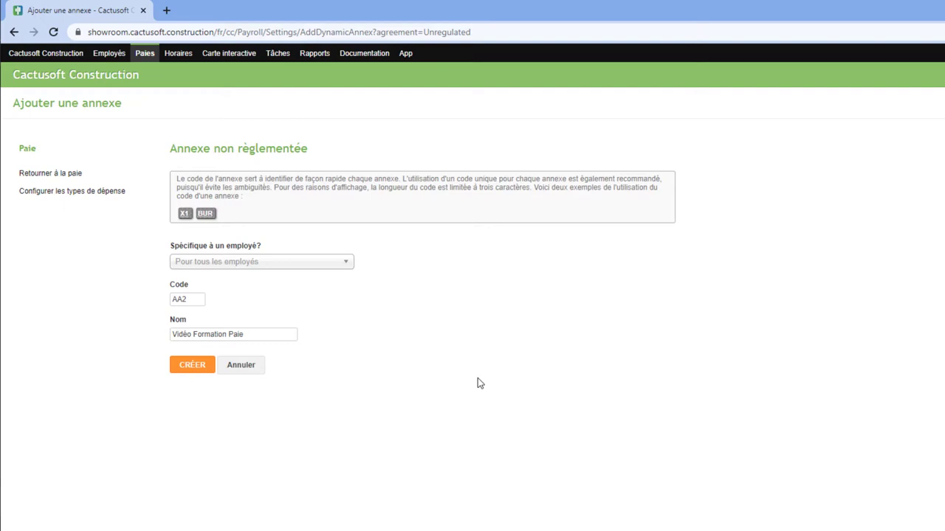
pyautogui.click(195, 367)
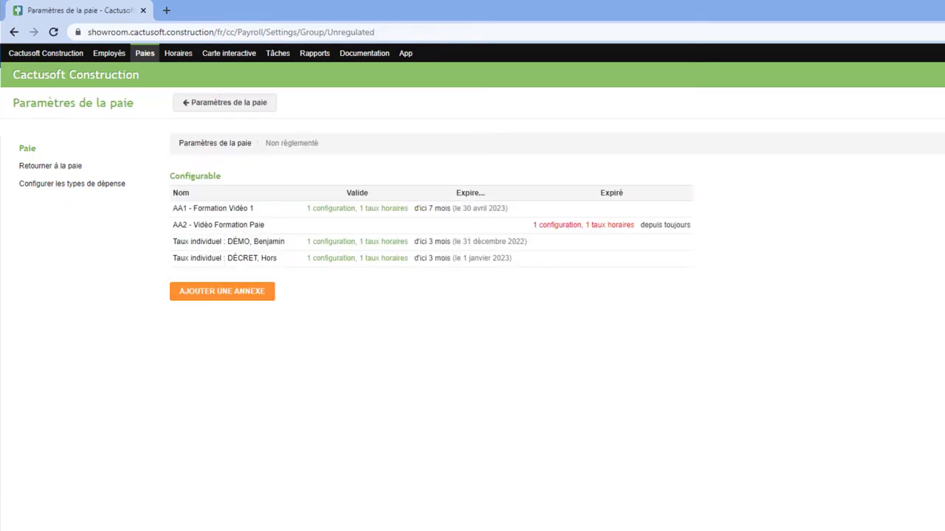
# View the editable code and name of annex AA2 - Vidéo Formation Paie, and leave without saving.
pyautogui.click(294, 228)
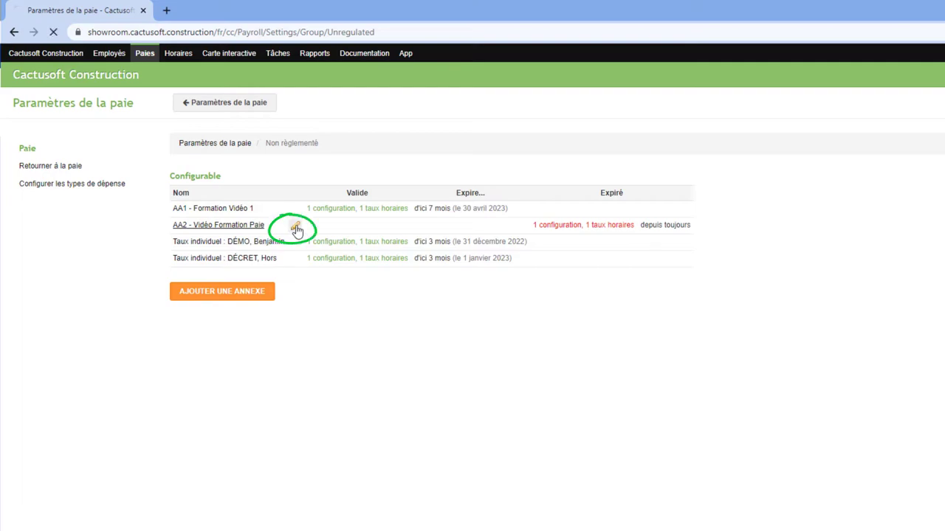
pyautogui.click(252, 334)
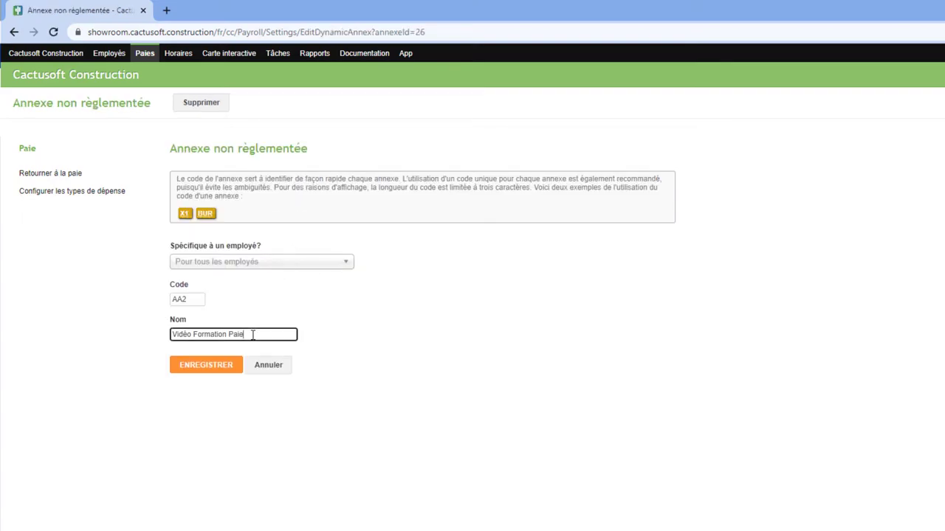
pyautogui.click(262, 368)
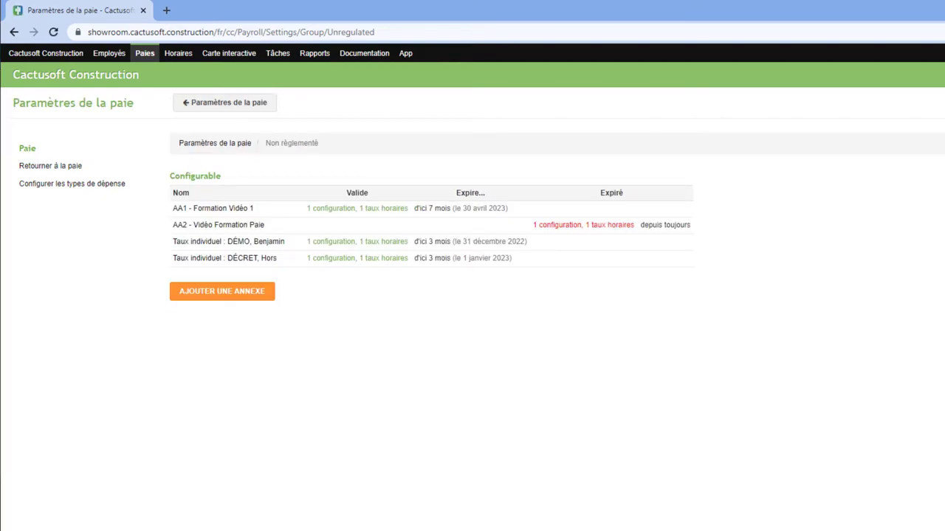
# Start a new parameter set for annex AA2 - Vidéo Formation Paie with start date 2022-05-01.
pyautogui.click(226, 226)
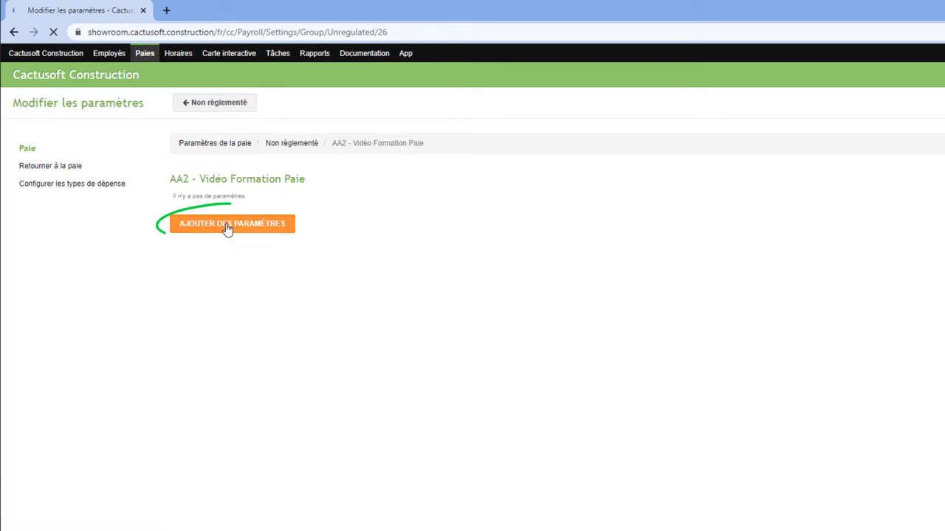
pyautogui.click(221, 231)
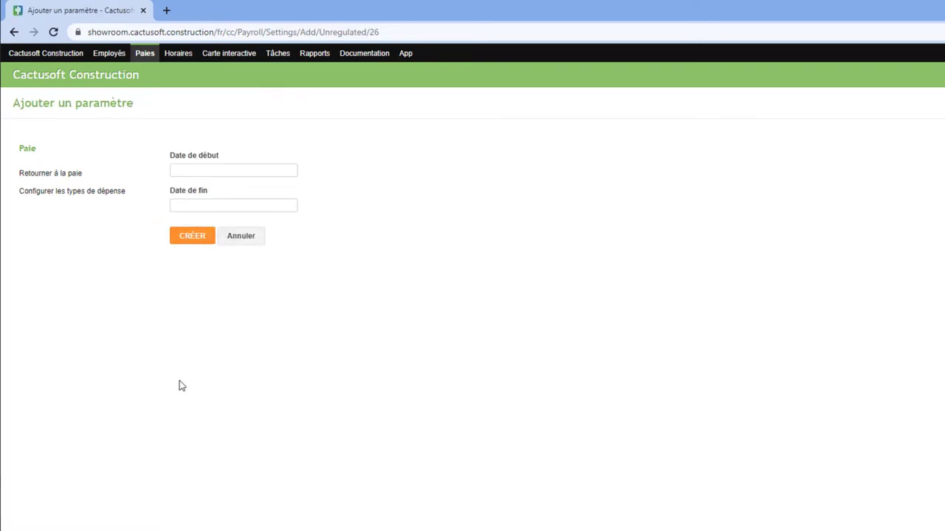
pyautogui.click(273, 169)
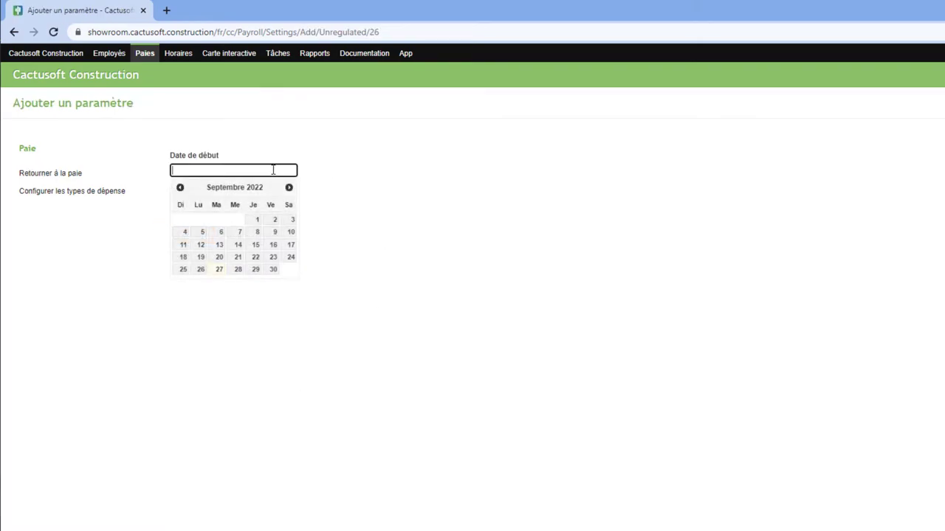
pyautogui.click(181, 187)
pyautogui.click(181, 187)
pyautogui.click(181, 188)
pyautogui.click(181, 188)
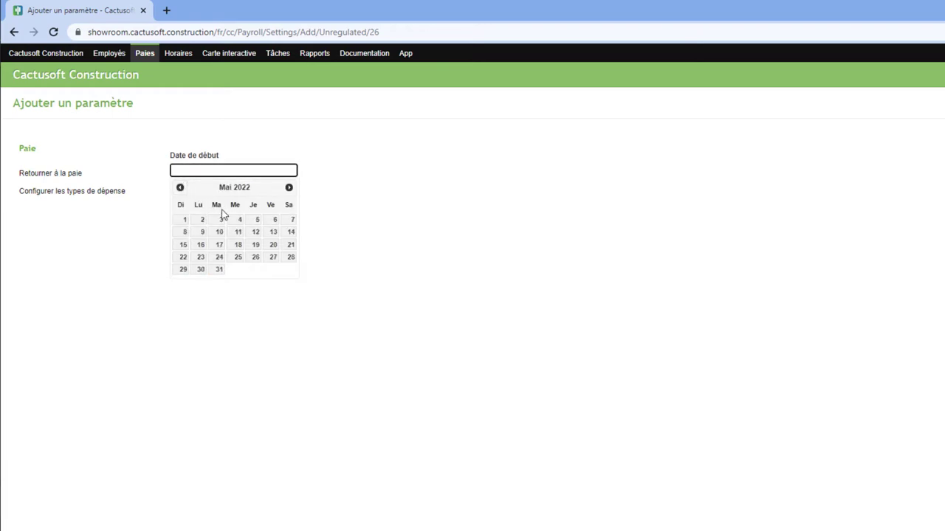
pyautogui.click(186, 221)
# Set the parameter set's end date to 30 avril 2023 and create it.
pyautogui.click(200, 207)
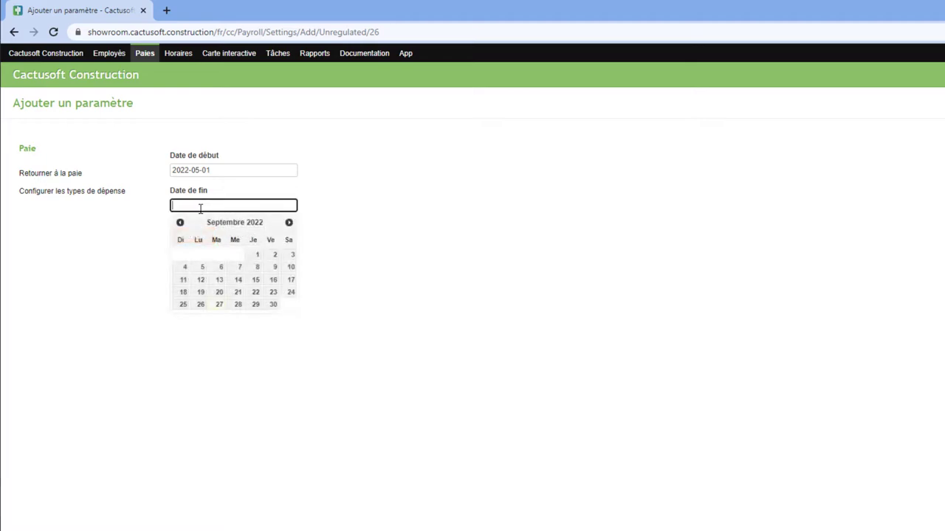
pyautogui.click(289, 222)
pyautogui.click(289, 223)
pyautogui.click(290, 223)
pyautogui.click(290, 223)
pyautogui.click(289, 223)
pyautogui.click(289, 223)
pyautogui.click(289, 223)
pyautogui.click(183, 318)
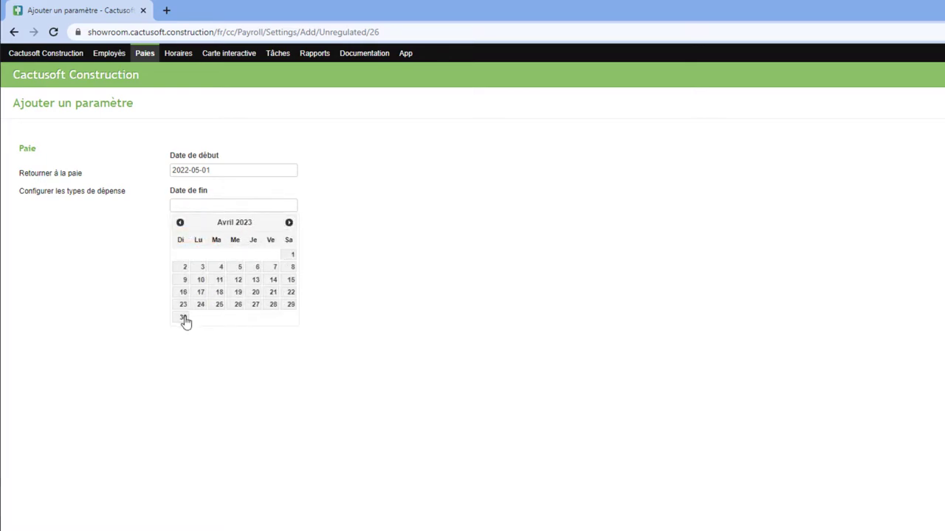
pyautogui.click(196, 242)
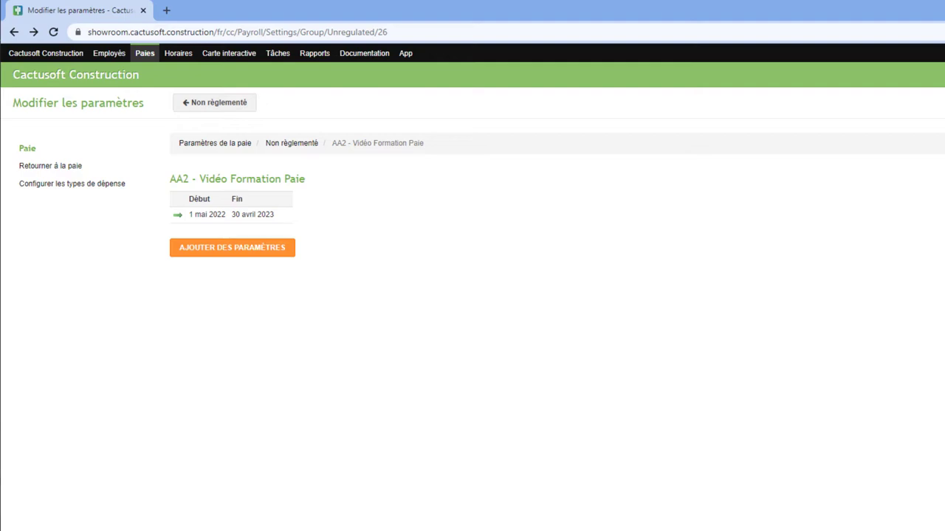
# Set the AA2 parameter set's Prime de chef d'équipe to 5 % and Prime de chef de groupe to 10 % per hour, and save.
pyautogui.click(286, 215)
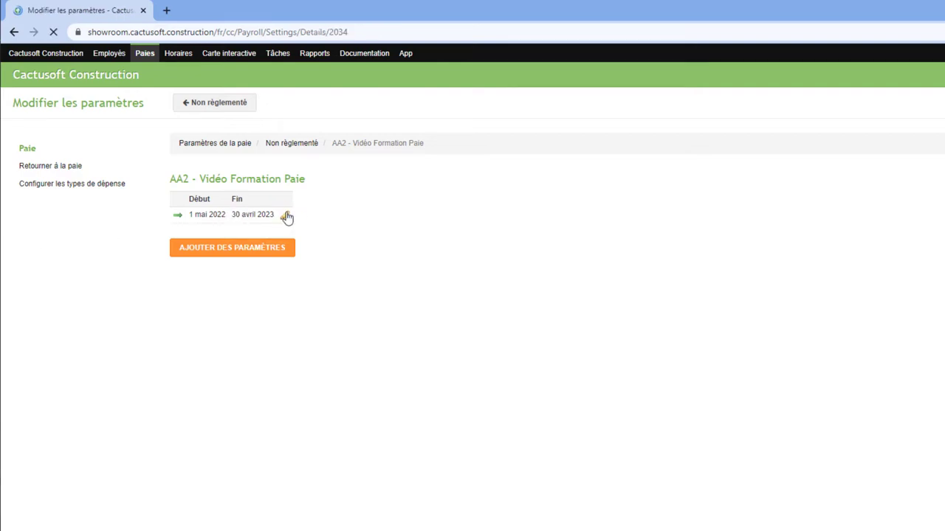
pyautogui.click(270, 177)
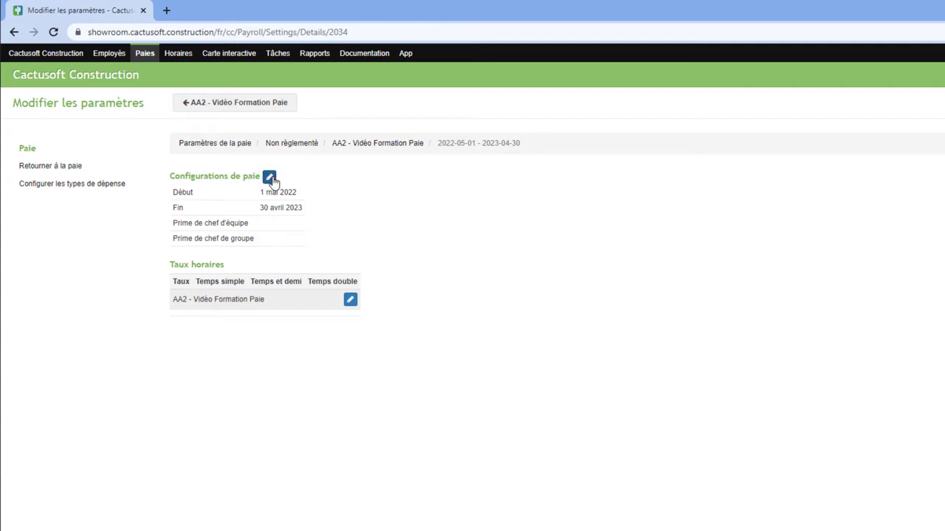
pyautogui.click(190, 265)
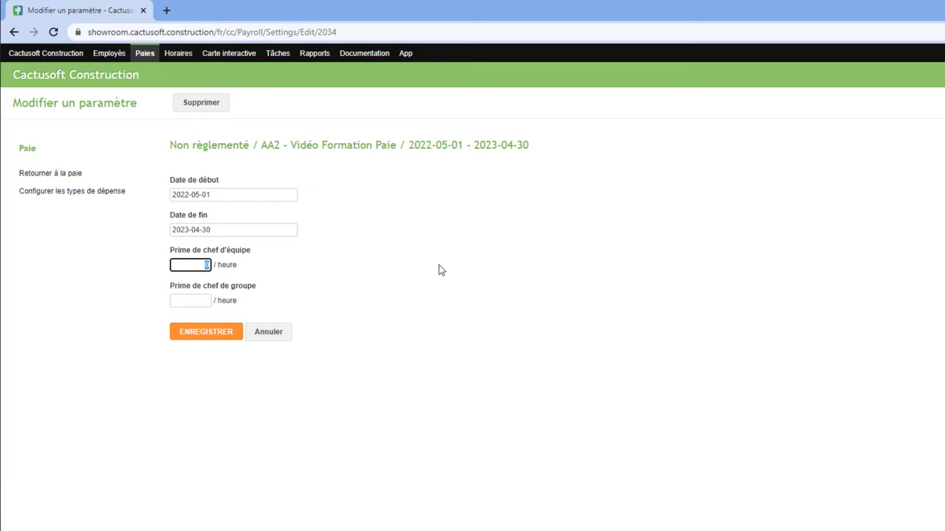
pyautogui.write('5')
pyautogui.press('Tab')
pyautogui.write('10')
pyautogui.press('Tab')
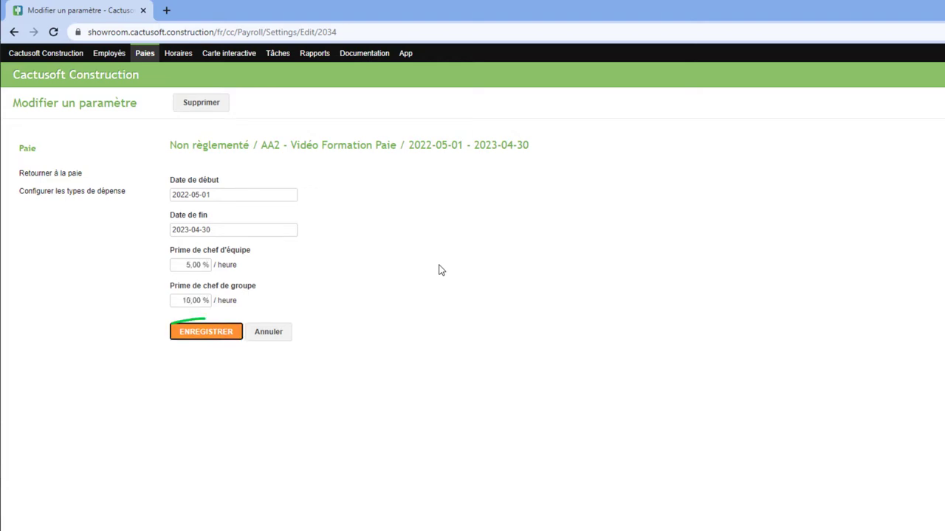
pyautogui.click(209, 332)
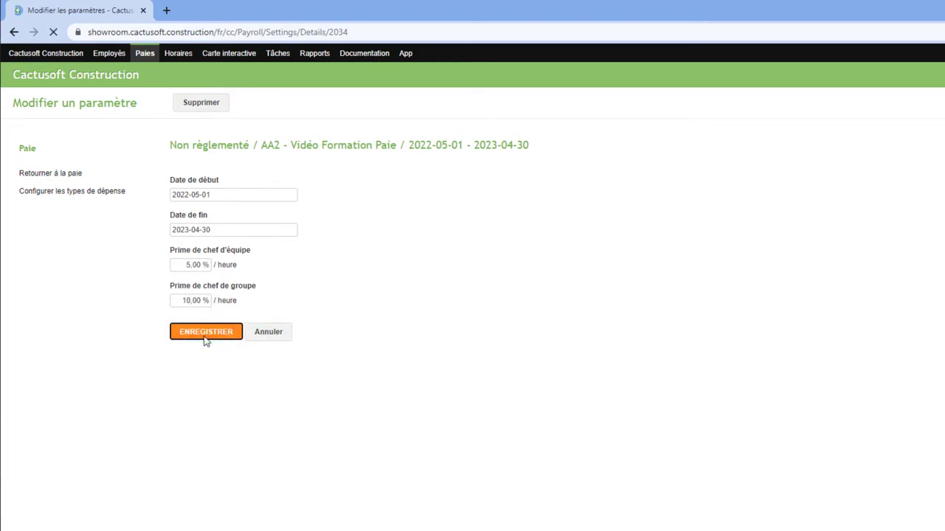
# Set AA2's hourly rates to 20 $ simple, 30 $ time-and-a-half and 40 $ double, save, and return to the Non règlementé annexes.
pyautogui.click(351, 300)
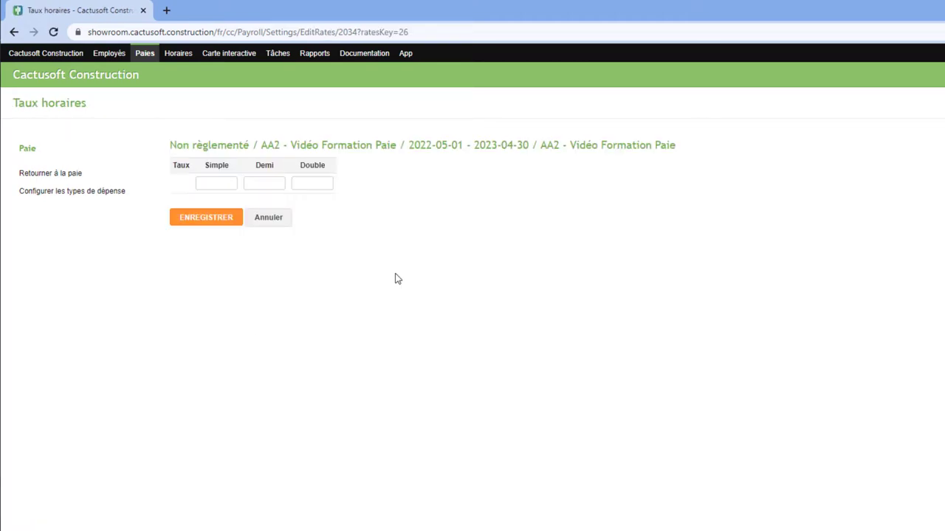
pyautogui.click(233, 185)
pyautogui.write('20')
pyautogui.press('Tab')
pyautogui.write('30')
pyautogui.press('Tab')
pyautogui.write('40')
pyautogui.press('Tab')
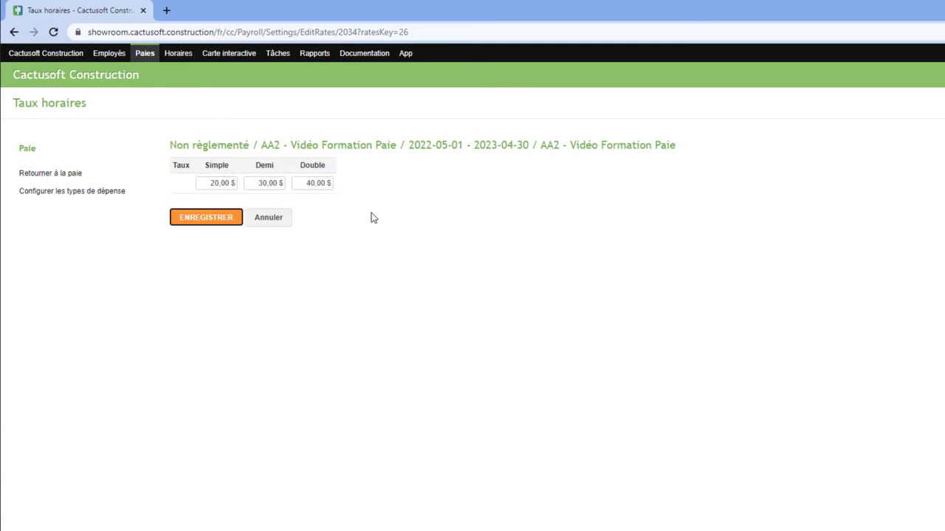
pyautogui.click(191, 219)
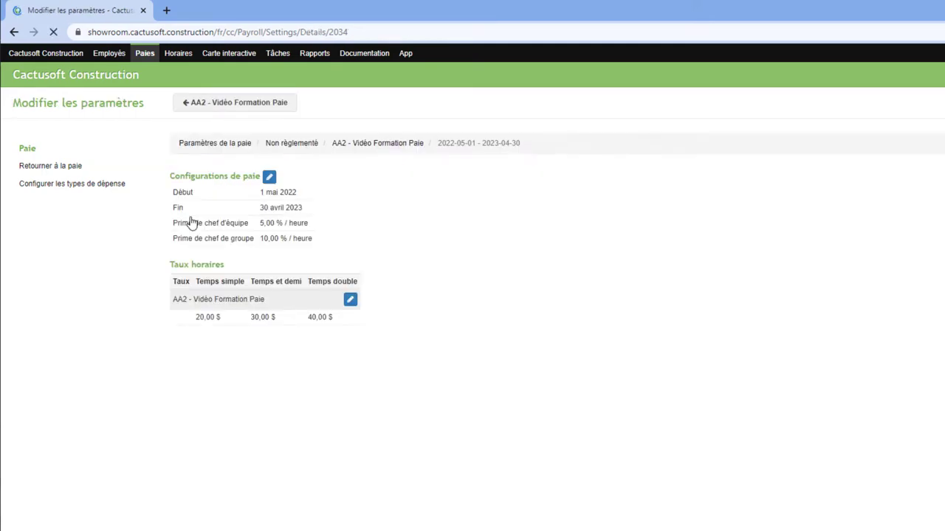
pyautogui.click(212, 105)
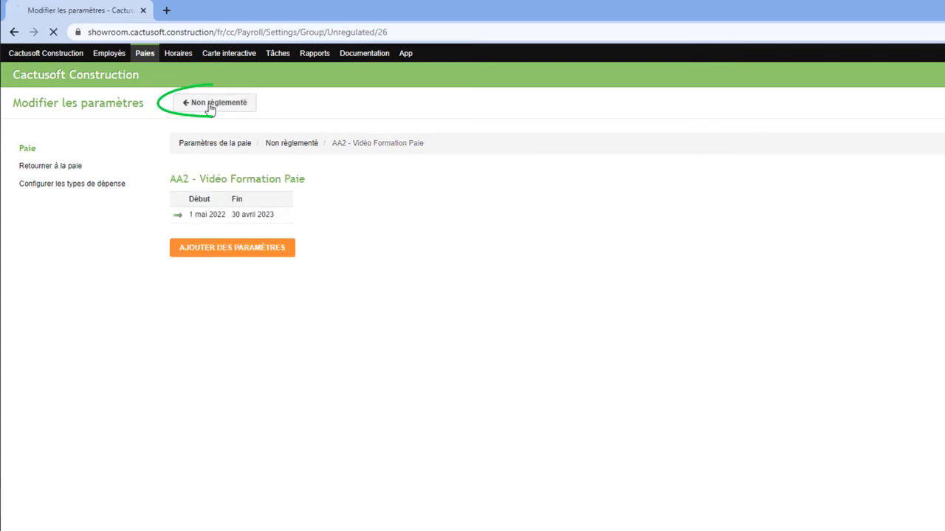
pyautogui.click(210, 108)
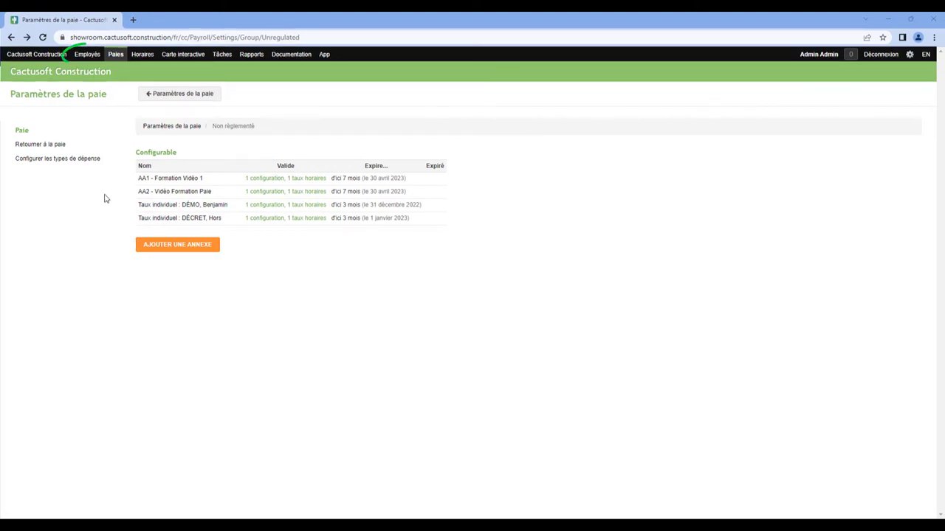
# Open the qualifications of the CCQ employee active since 2021-07-01 from the employee list.
pyautogui.click(98, 56)
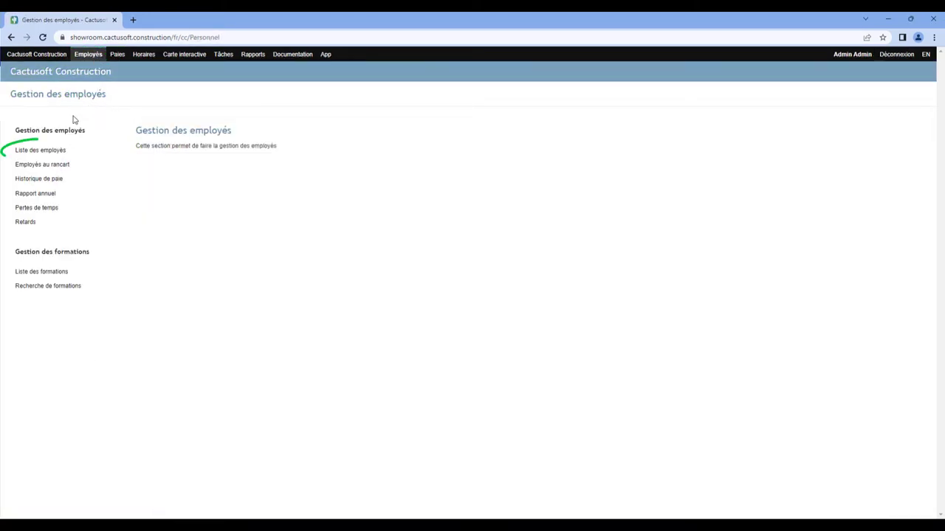
pyautogui.click(39, 151)
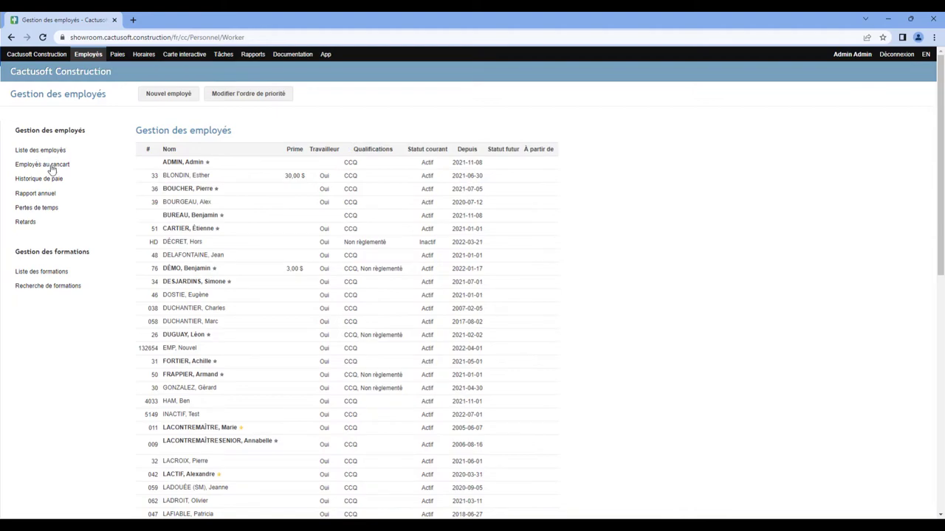
pyautogui.click(274, 284)
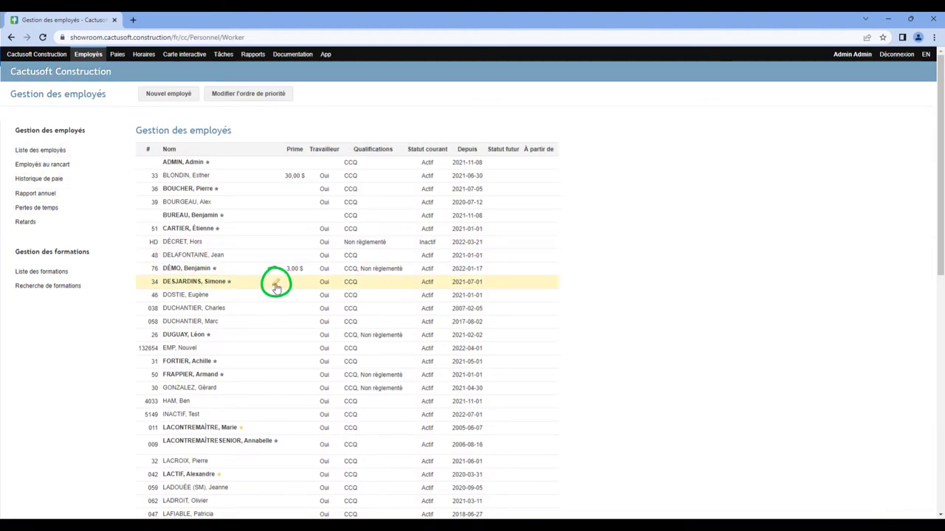
pyautogui.click(155, 96)
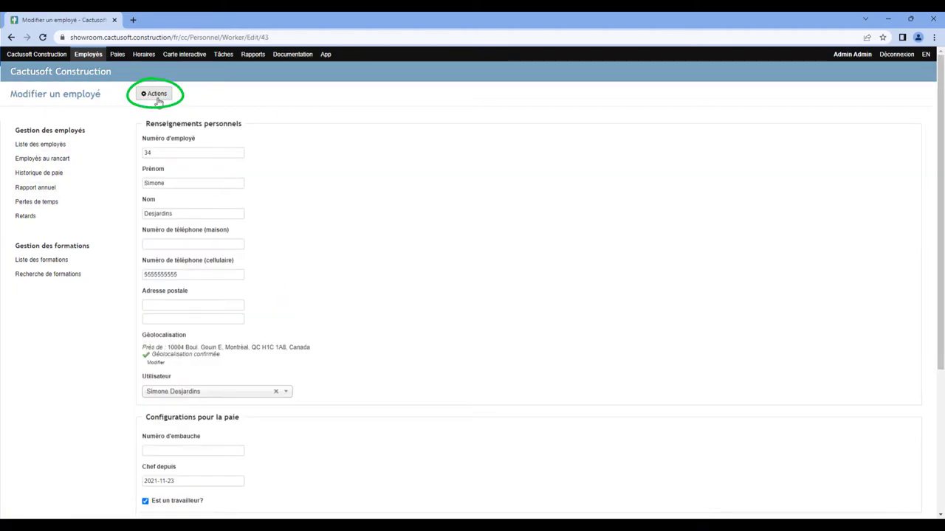
pyautogui.click(172, 113)
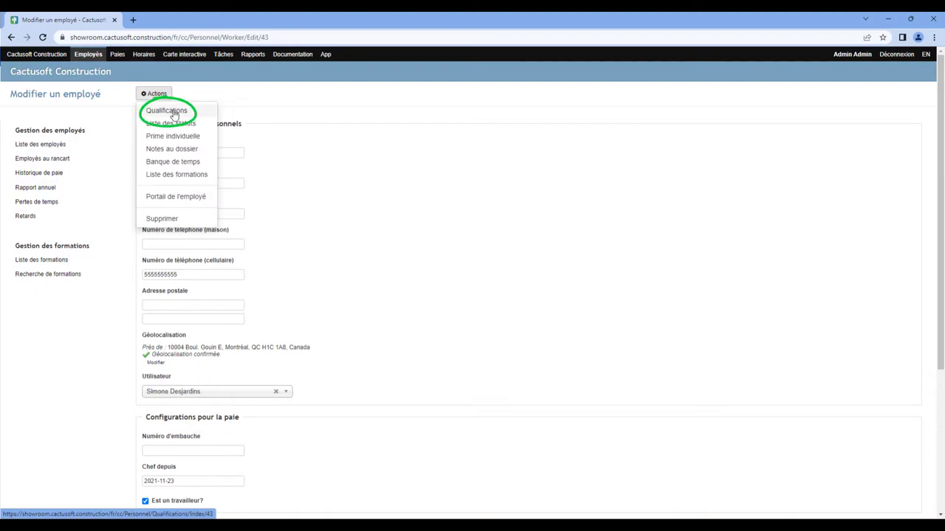
# Add a Non règlementé qualification with role Chef d'équipe and default annex AA2 - Vidéo Formation Paie, and return to the employee list.
pyautogui.click(209, 97)
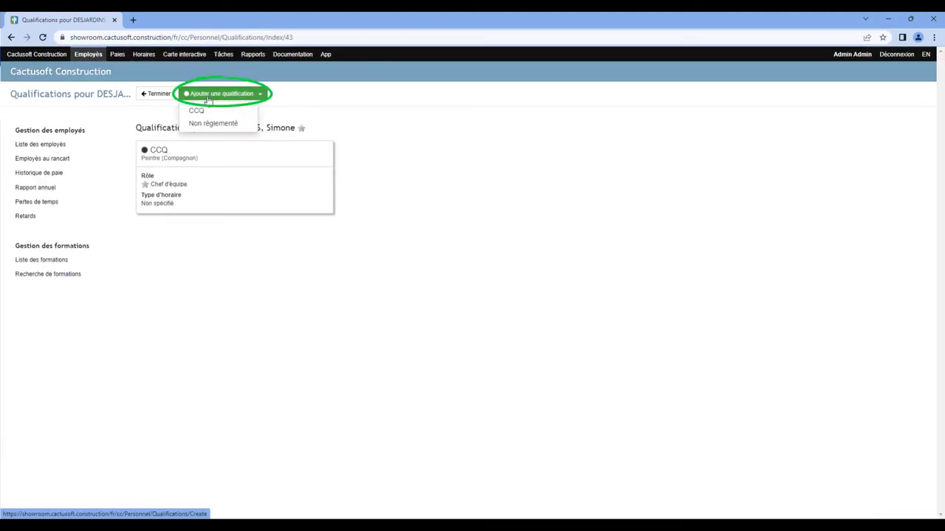
pyautogui.click(221, 123)
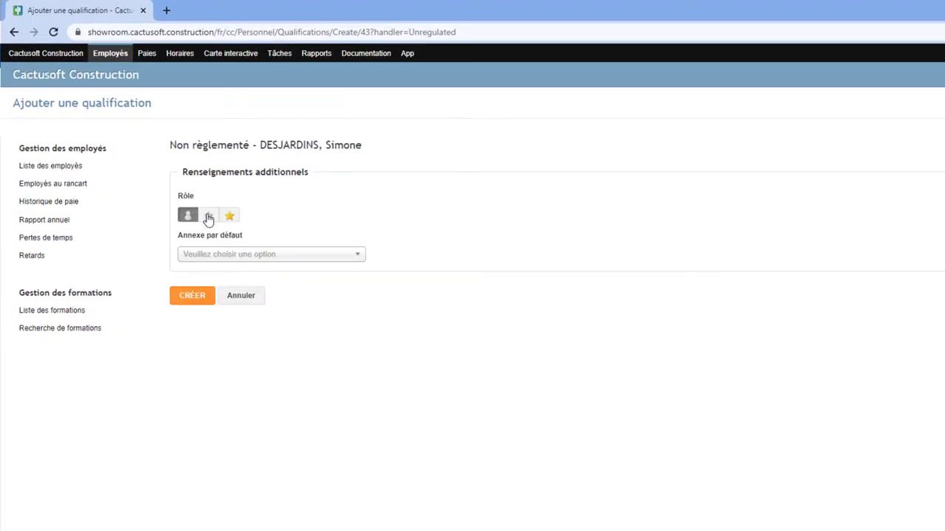
pyautogui.click(208, 217)
pyautogui.click(281, 255)
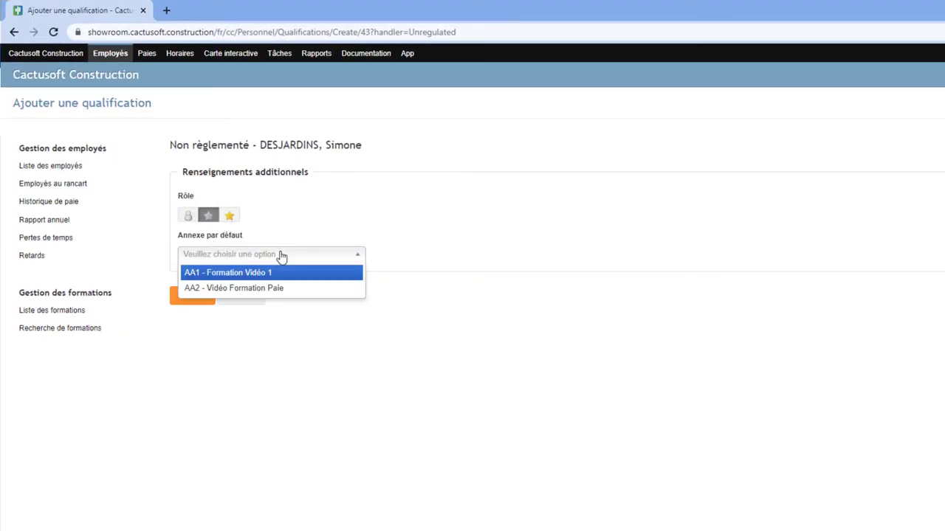
pyautogui.click(288, 288)
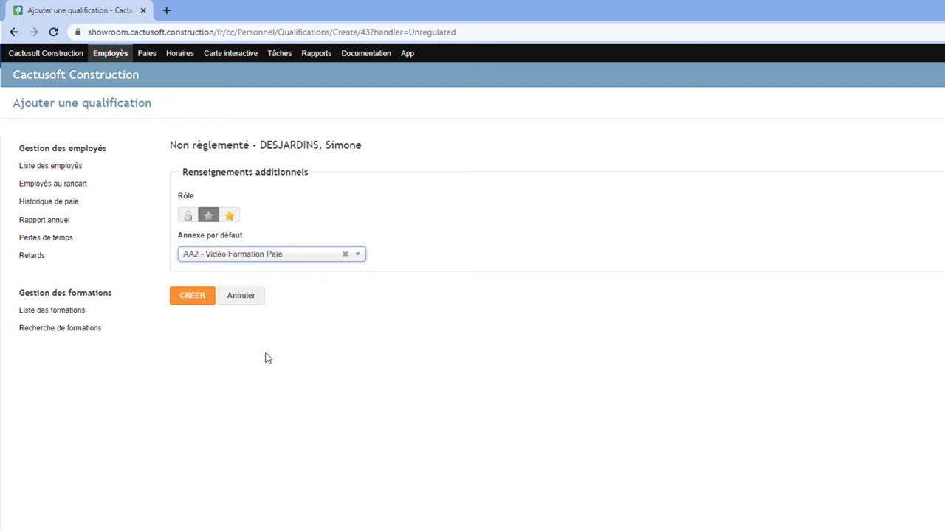
pyautogui.click(194, 299)
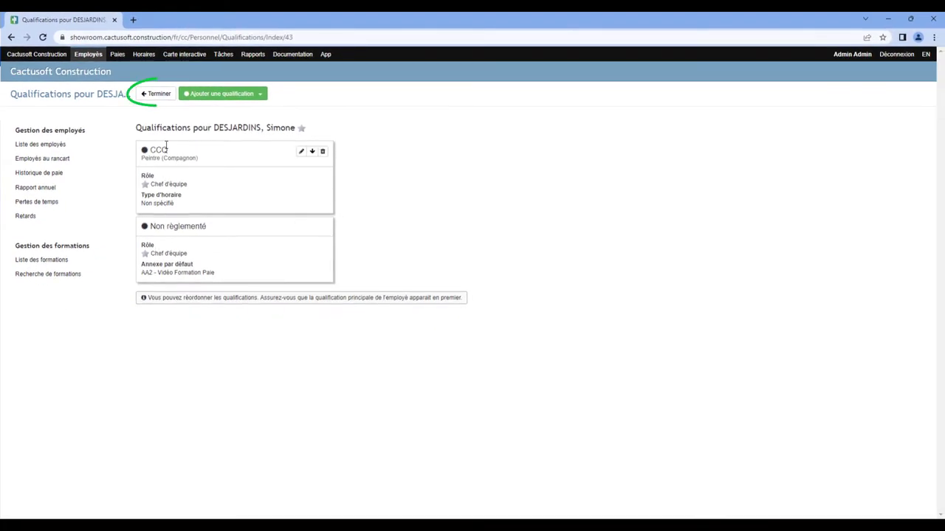
pyautogui.click(156, 94)
pyautogui.scroll(-4, 185, 343)
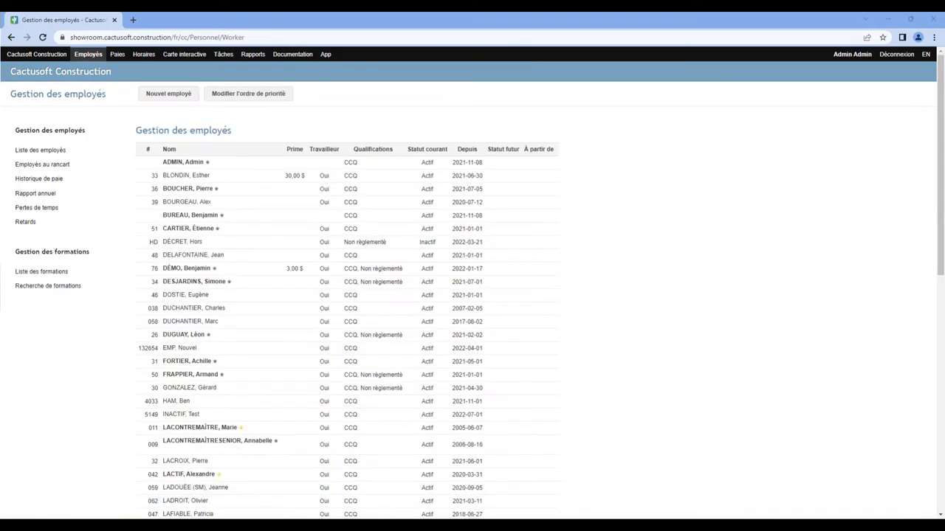
# Examine the Non règlementé annexes in the payroll settings, including AA2 - Vidéo Formation Paie.
pyautogui.click(118, 62)
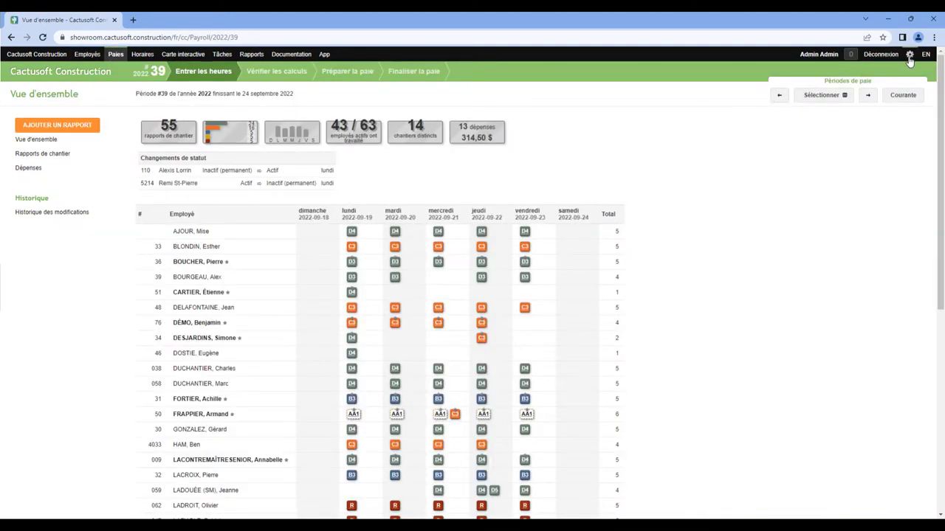
pyautogui.click(910, 57)
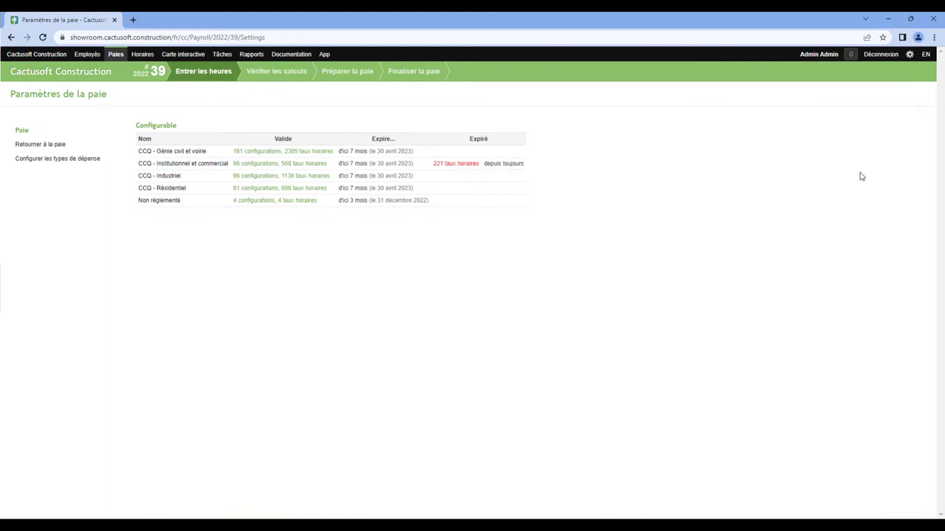
pyautogui.click(169, 202)
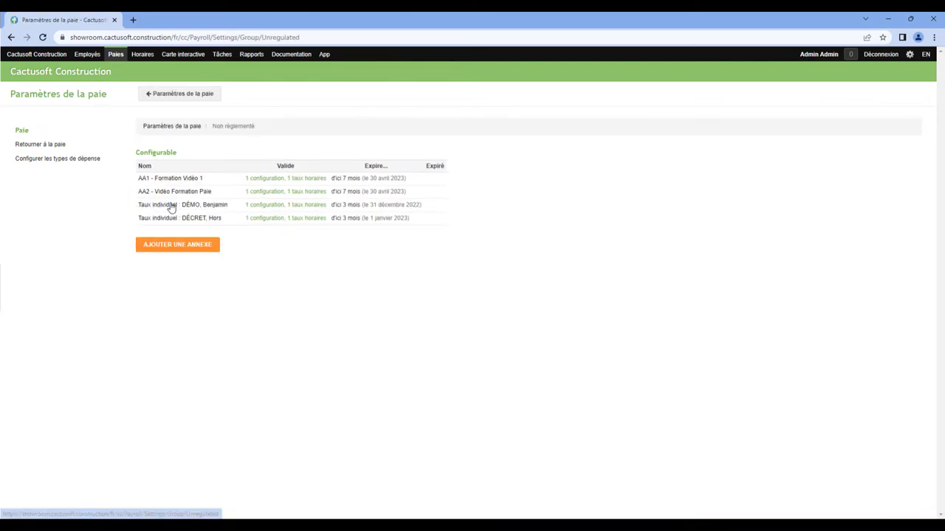
pyautogui.click(235, 195)
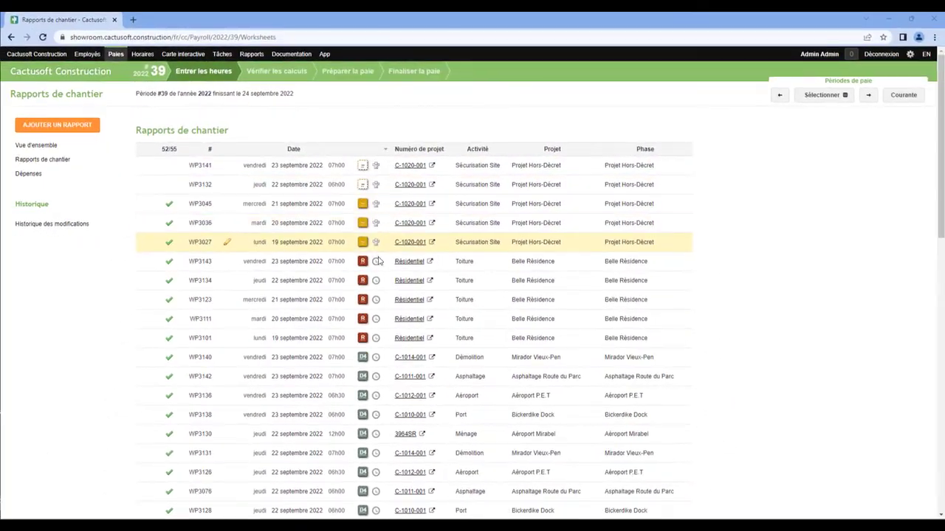
# Review the hours in completed site report WP3045 and return to the report list.
pyautogui.click(228, 206)
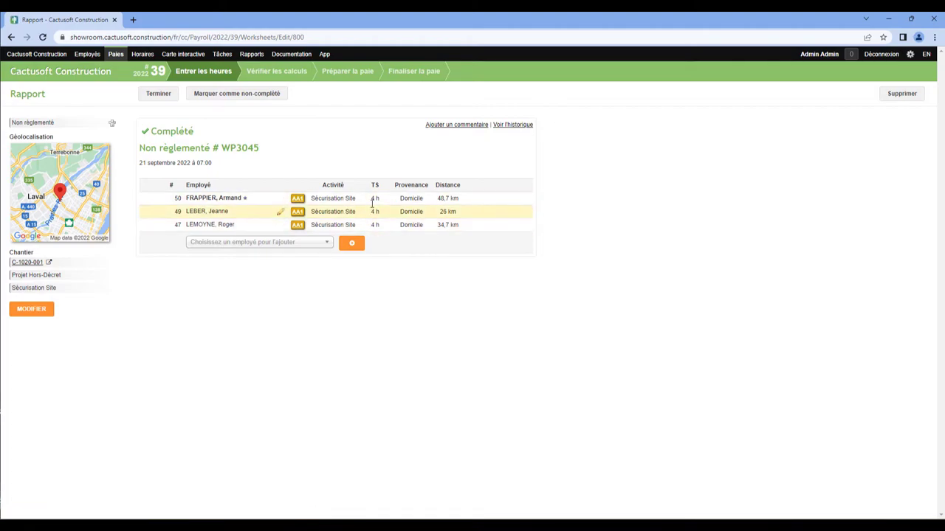
pyautogui.click(151, 96)
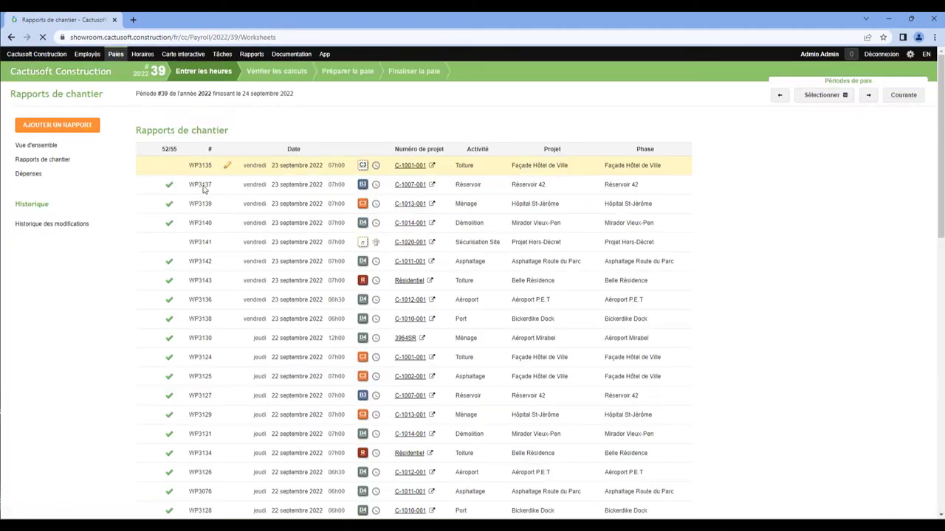
# In site report WP3132, set the first-listed employee's hours to 8 simple and 1 double, and save.
pyautogui.click(228, 205)
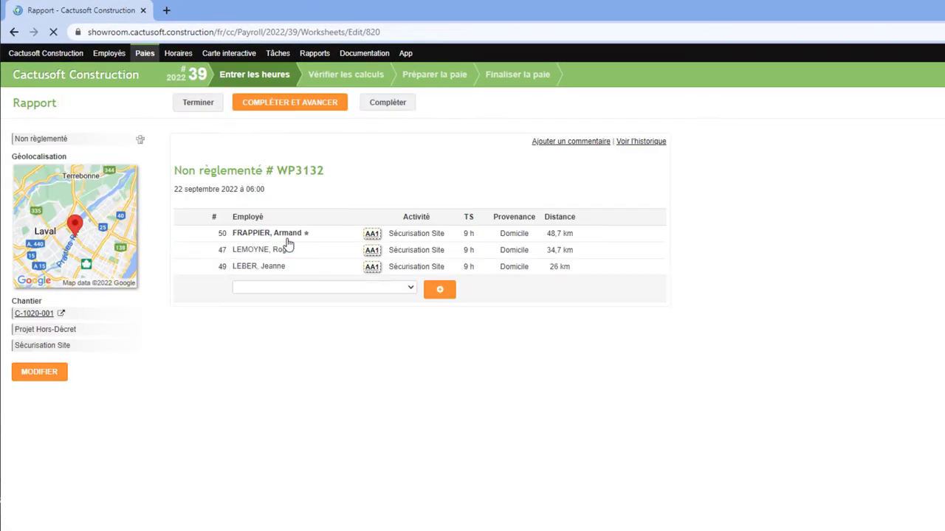
pyautogui.click(356, 240)
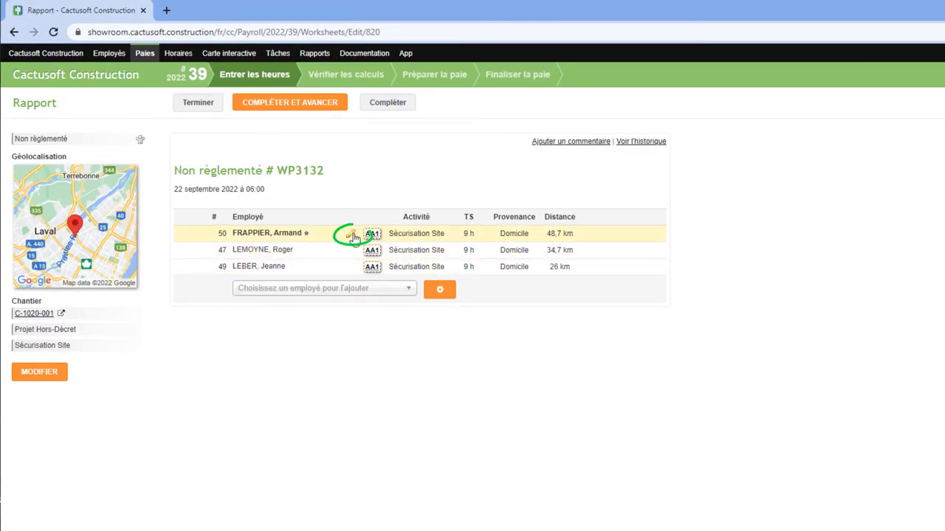
pyautogui.click(352, 234)
pyautogui.click(455, 219)
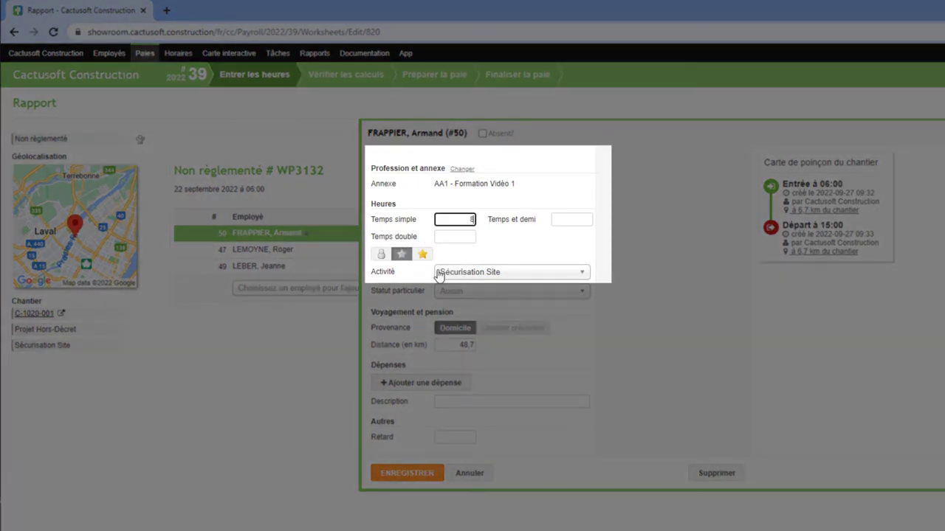
pyautogui.write('8')
pyautogui.press('Tab')
pyautogui.write('1')
pyautogui.press('Tab')
pyautogui.click(420, 469)
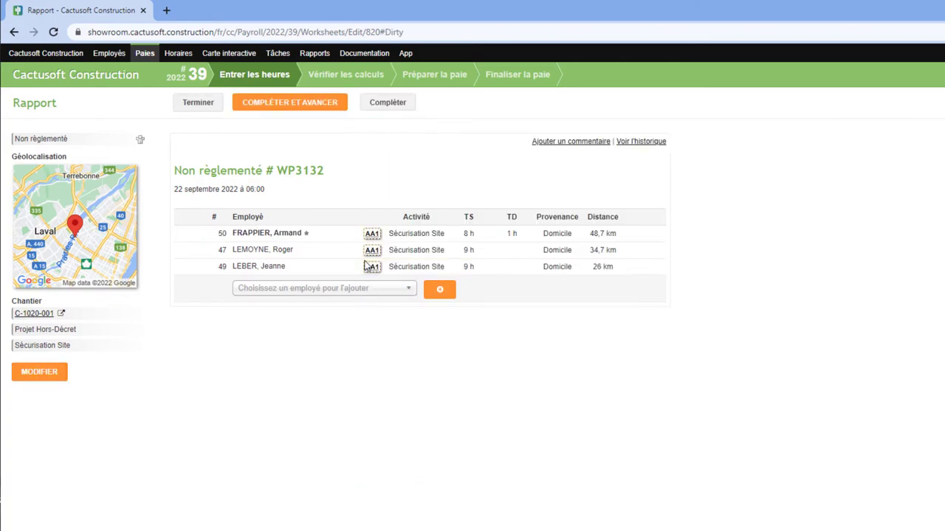
# Set the second-listed employee's hours in report WP3132 to 8 simple and 1 double, and save.
pyautogui.click(350, 253)
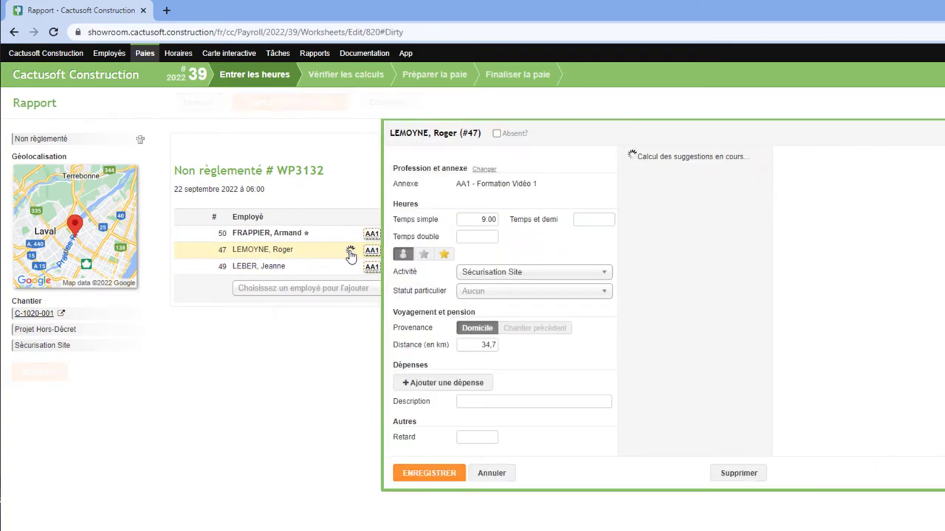
pyautogui.write('8')
pyautogui.click(445, 237)
pyautogui.write('1')
pyautogui.click(434, 474)
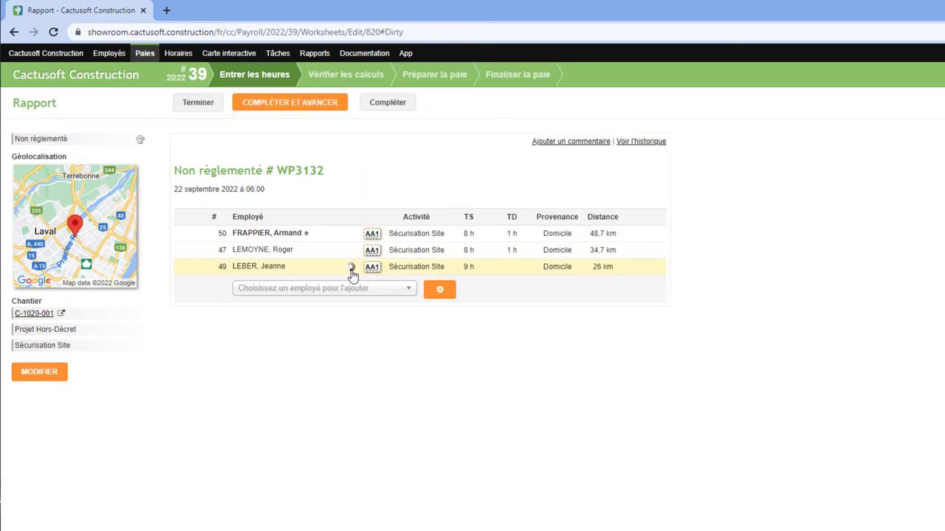
# Set the third-listed employee's hours in report WP3132 to 8 simple and 1 double, save, and complete the report.
pyautogui.click(350, 270)
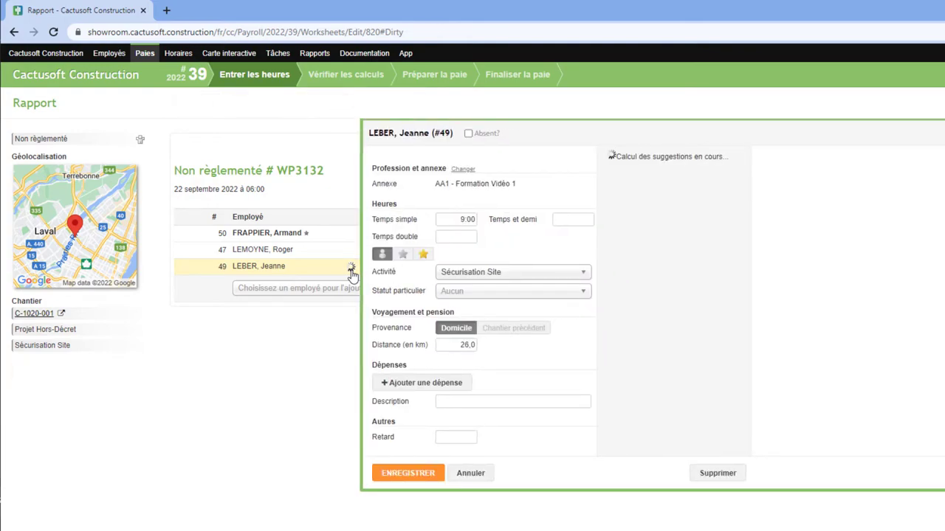
pyautogui.click(458, 237)
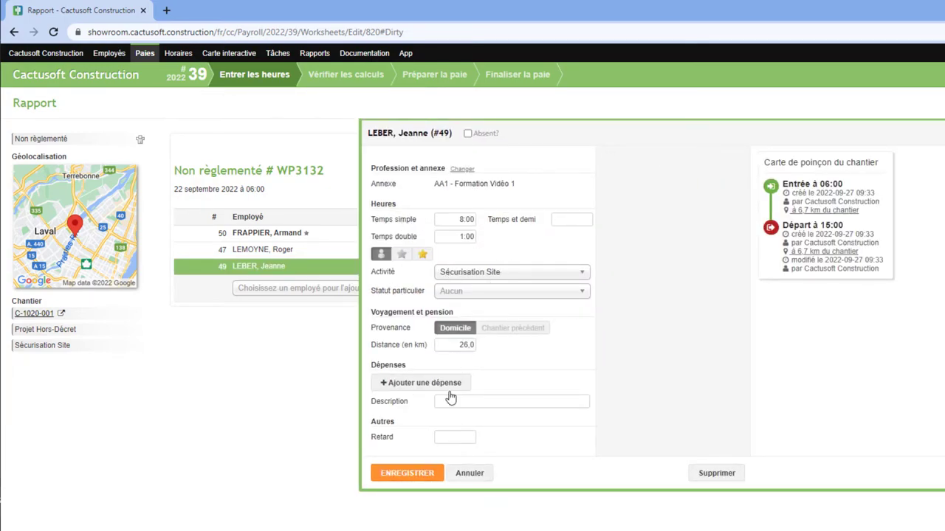
pyautogui.click(413, 473)
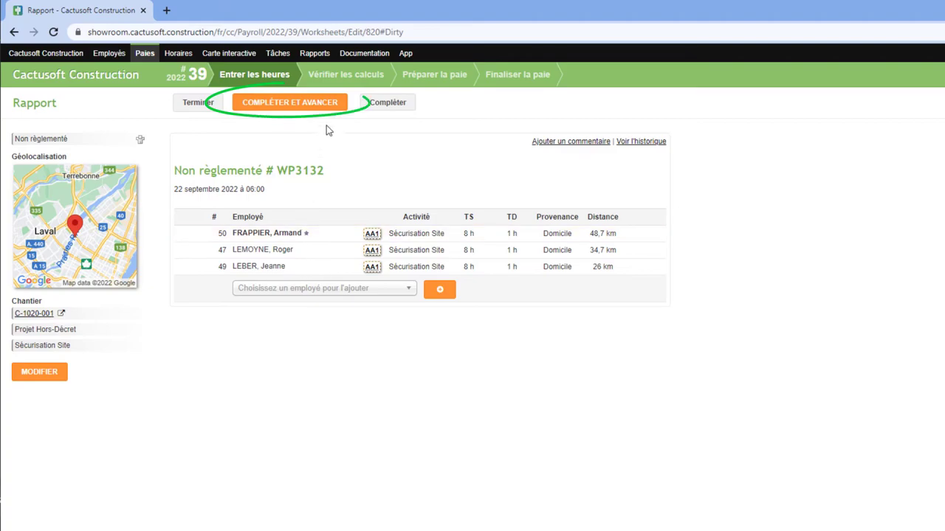
pyautogui.click(314, 104)
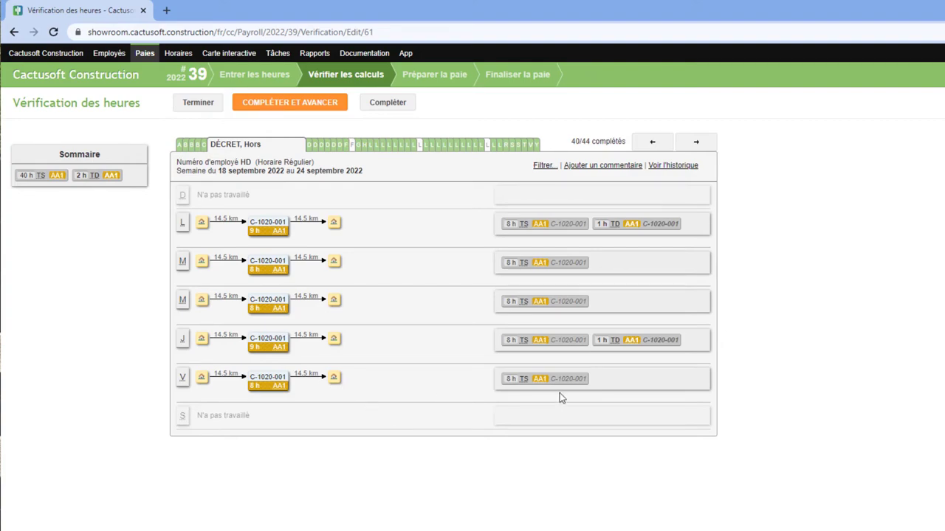
# Check the weekly hours of the four remaining unverified employees and mark each verification as completed.
pyautogui.click(706, 379)
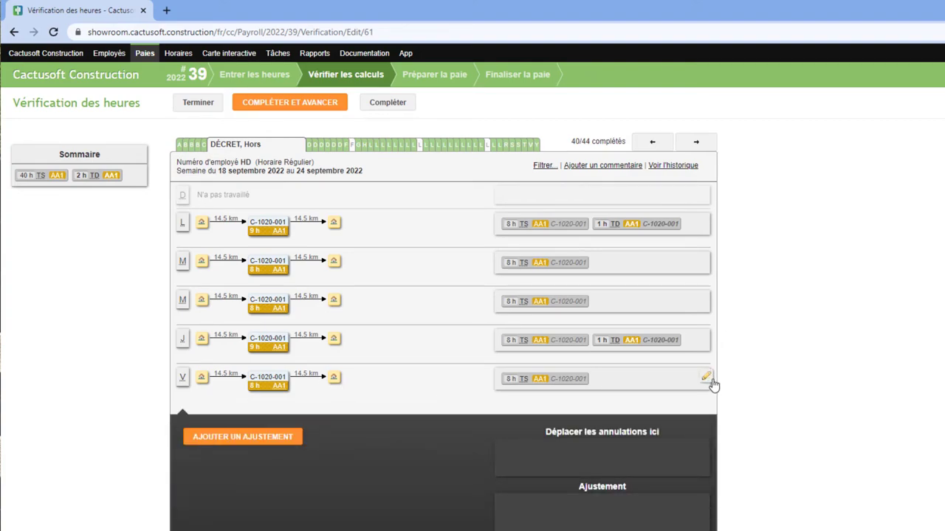
pyautogui.click(706, 379)
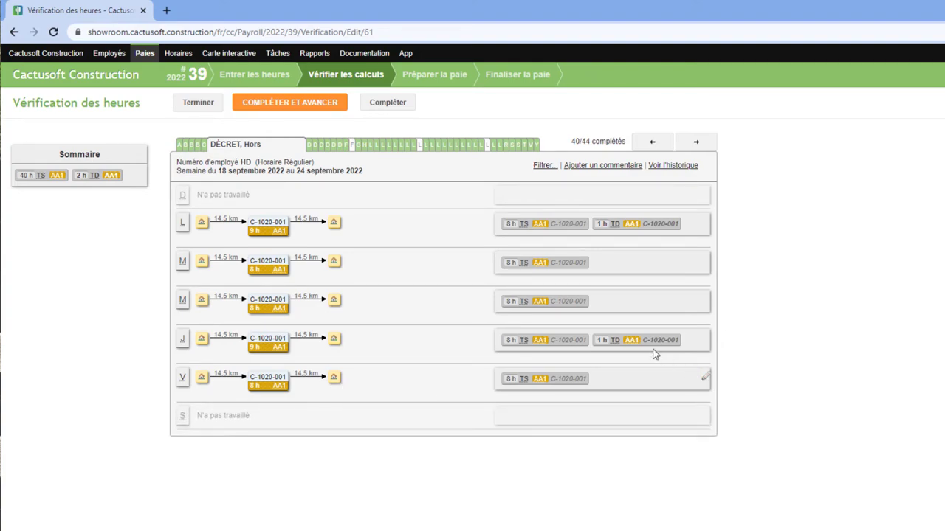
pyautogui.click(315, 111)
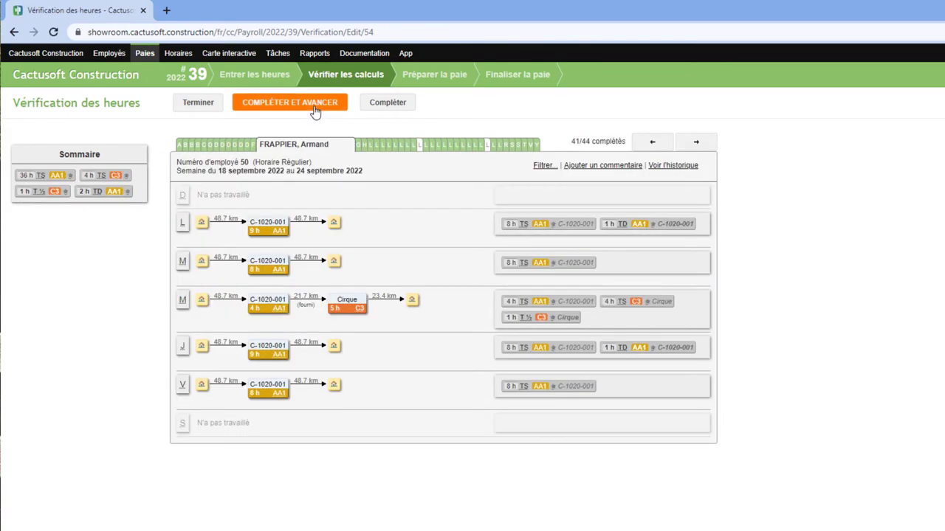
pyautogui.click(315, 110)
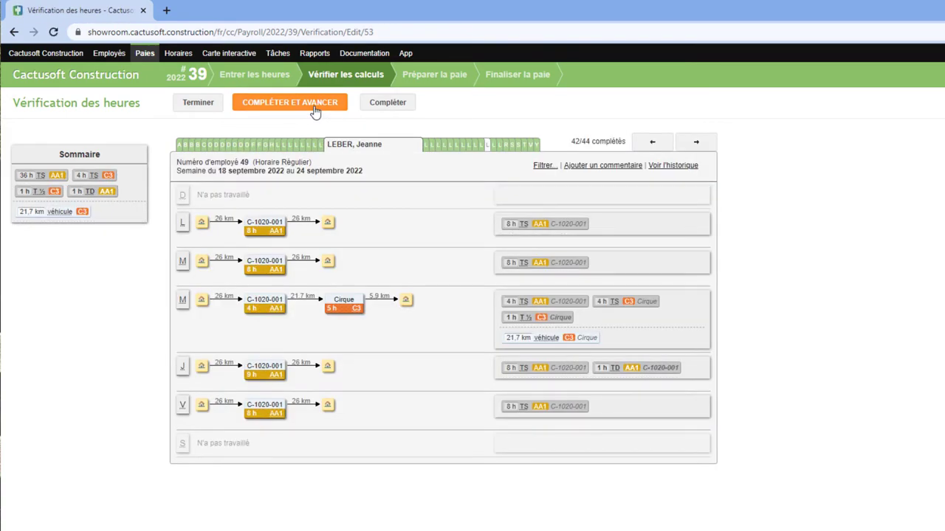
pyautogui.click(316, 111)
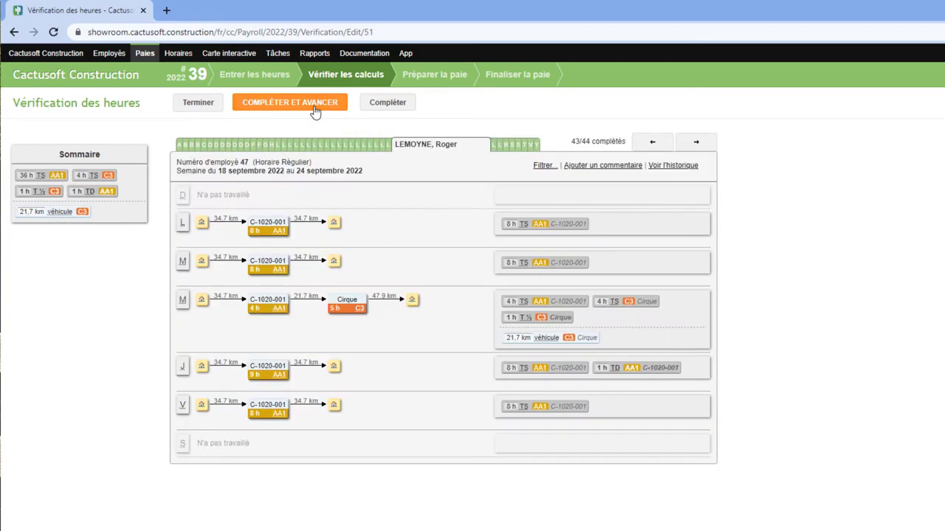
pyautogui.click(316, 110)
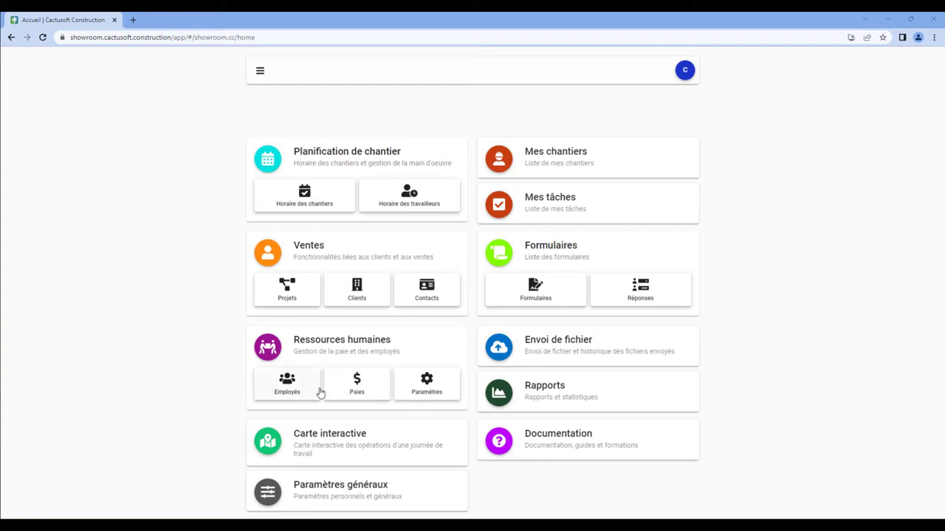
# Open payroll period 39 and review the completion status of all its site reports.
pyautogui.click(357, 386)
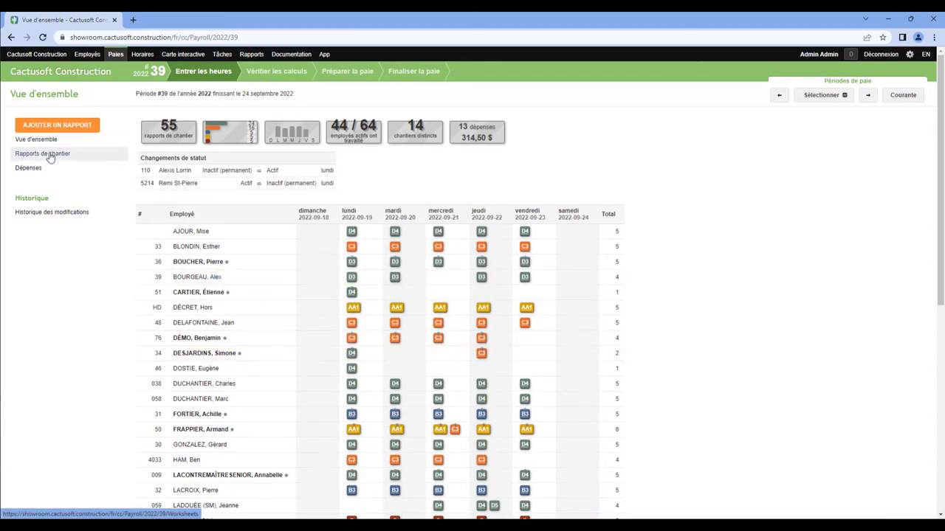
pyautogui.click(50, 158)
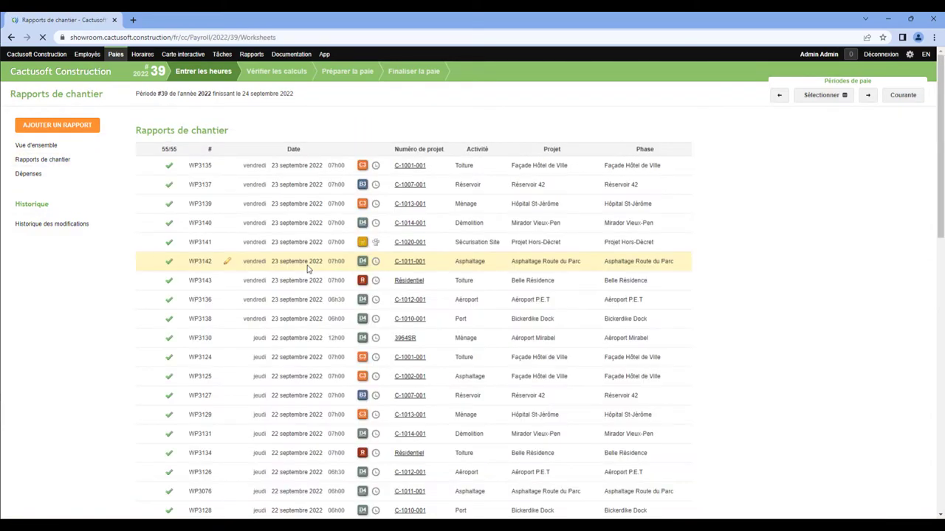
pyautogui.scroll(-1, 309, 269)
pyautogui.scroll(-10, 309, 270)
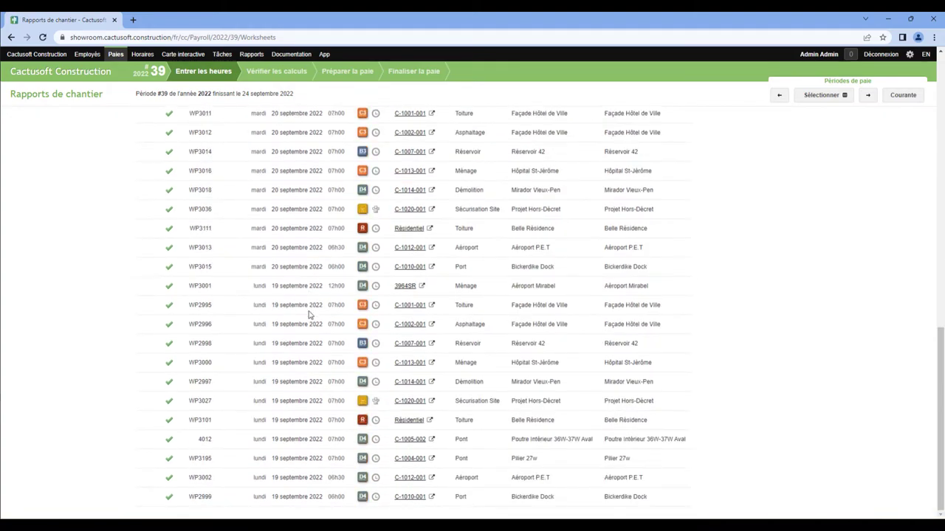
pyautogui.scroll(11, 309, 314)
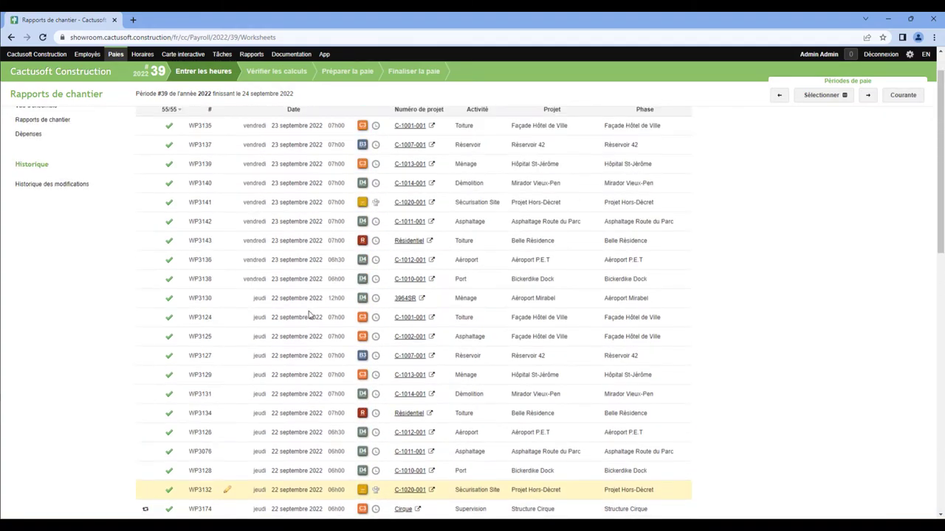
# Move period 2022#39 from hours verification to pay preparation and confirm the operation.
pyautogui.click(276, 73)
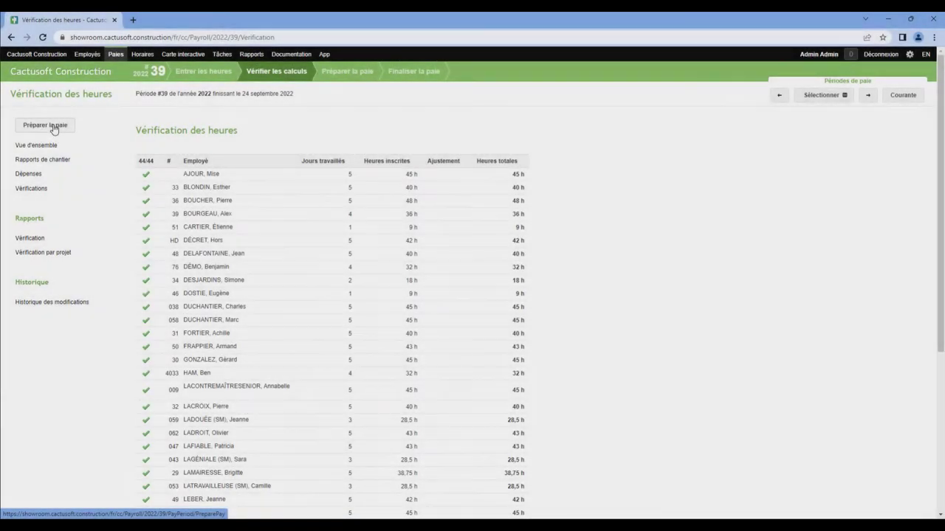
pyautogui.click(53, 129)
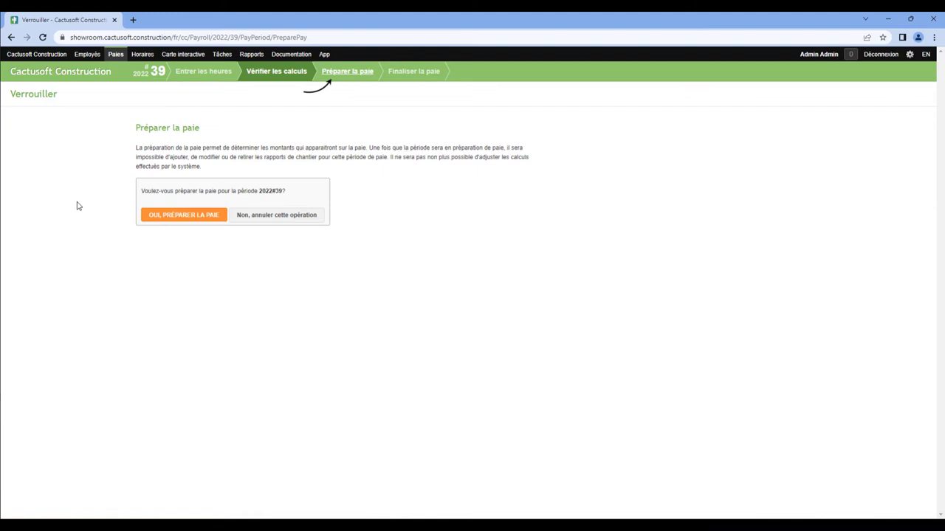
pyautogui.click(184, 215)
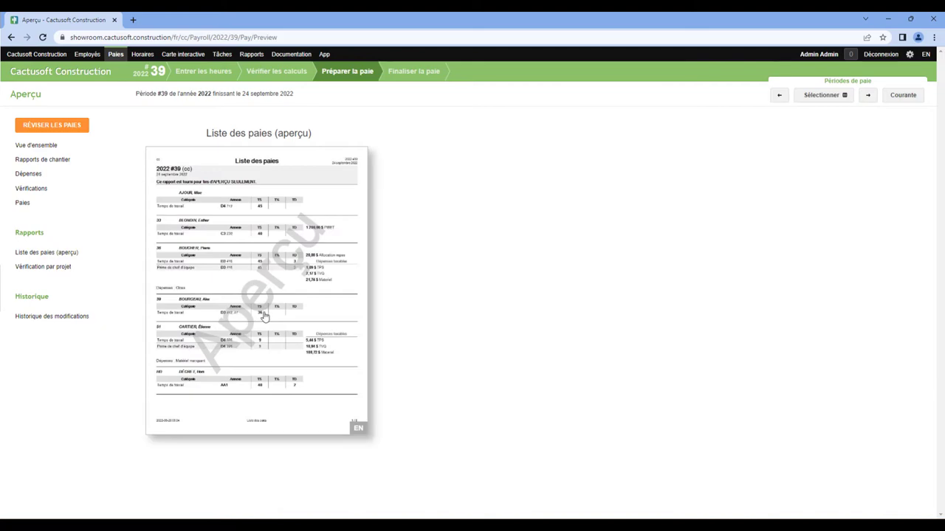
# Examine the Liste des paies preview for period 39, including the summary on page 7, and close it.
pyautogui.click(268, 317)
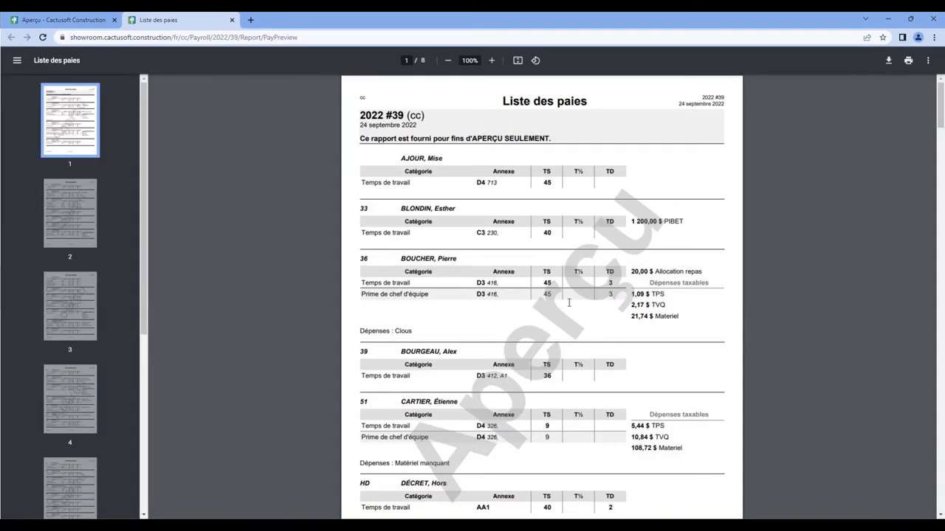
pyautogui.scroll(-10, 538, 316)
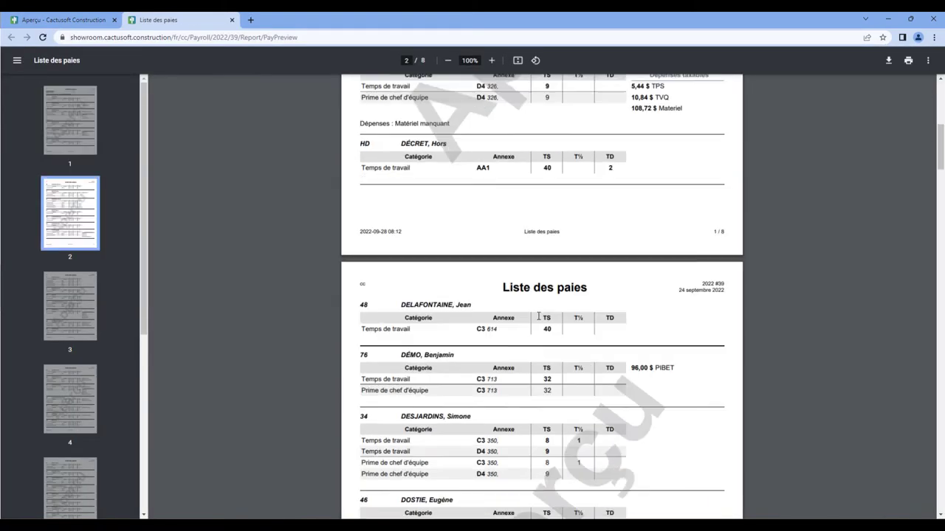
pyautogui.scroll(-3, 103, 346)
pyautogui.scroll(-2, 103, 345)
pyautogui.click(69, 384)
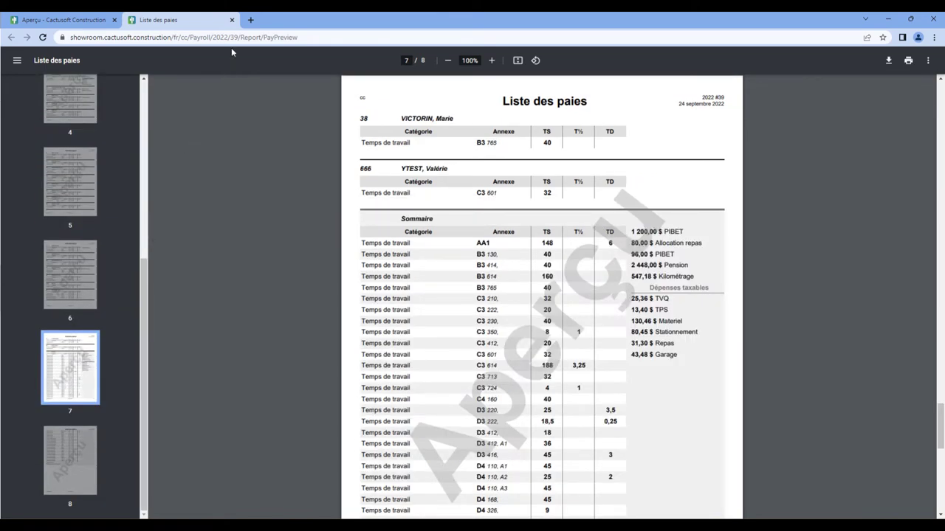
pyautogui.click(232, 20)
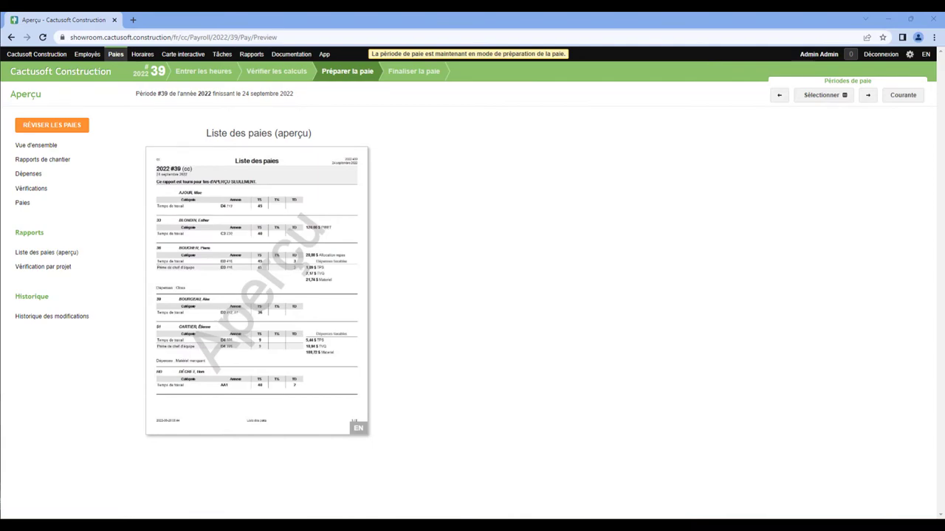
# Start the pay review, set the first annex R employee's paid Temps demi to 2 hours, save, and complete that pay.
pyautogui.click(73, 125)
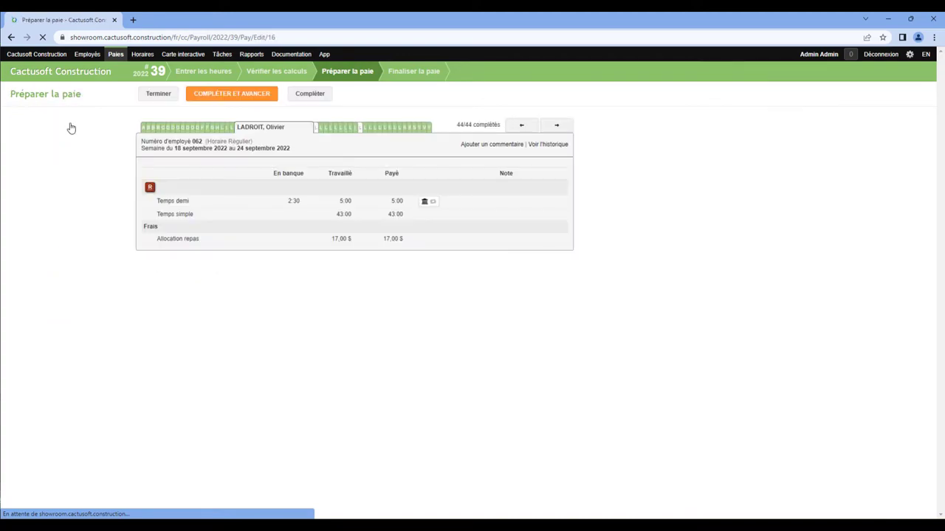
pyautogui.click(227, 129)
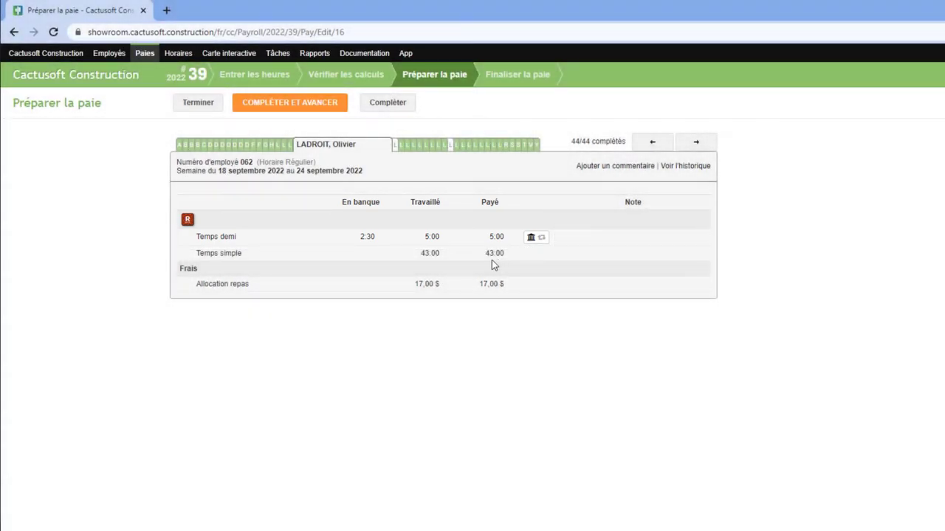
pyautogui.click(530, 238)
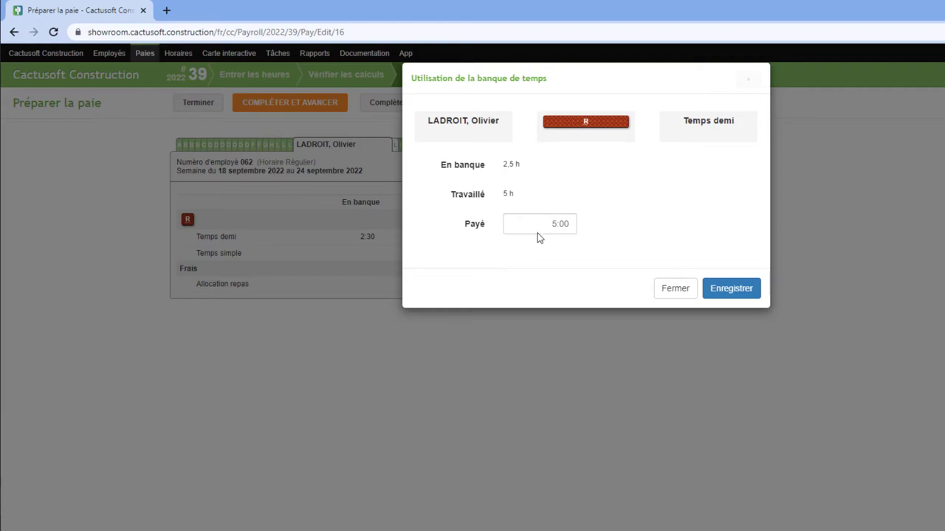
pyautogui.click(536, 232)
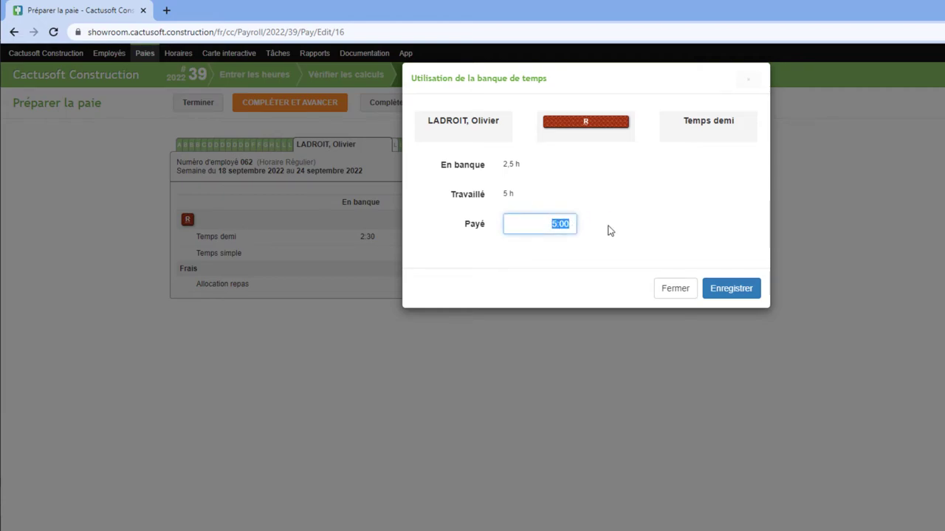
pyautogui.write('2')
pyautogui.click(731, 288)
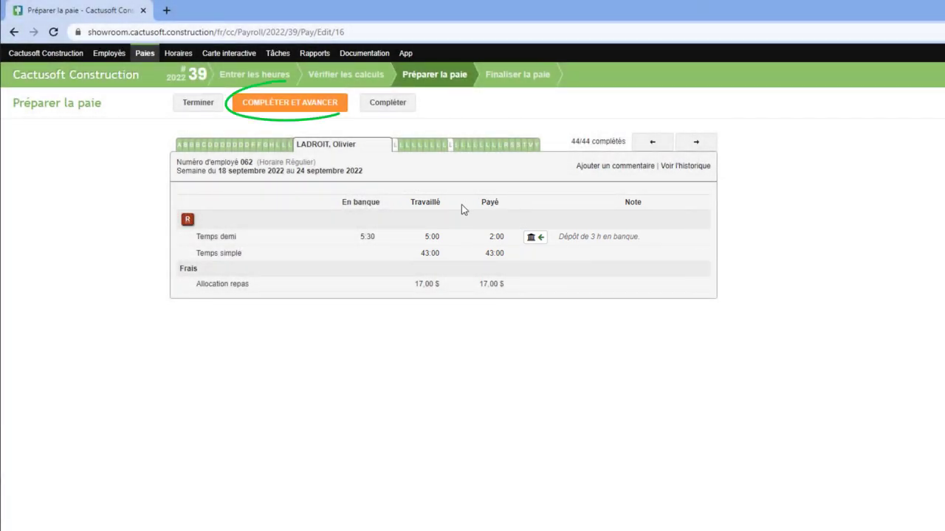
pyautogui.click(271, 108)
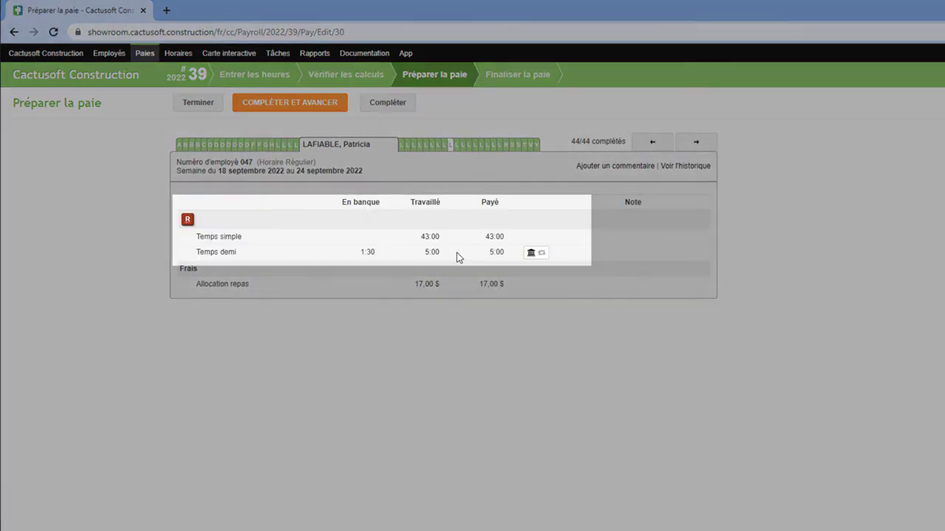
# Set the next annex R employee's paid Temps demi to 6 hours using the time bank, save, and complete that pay.
pyautogui.click(532, 252)
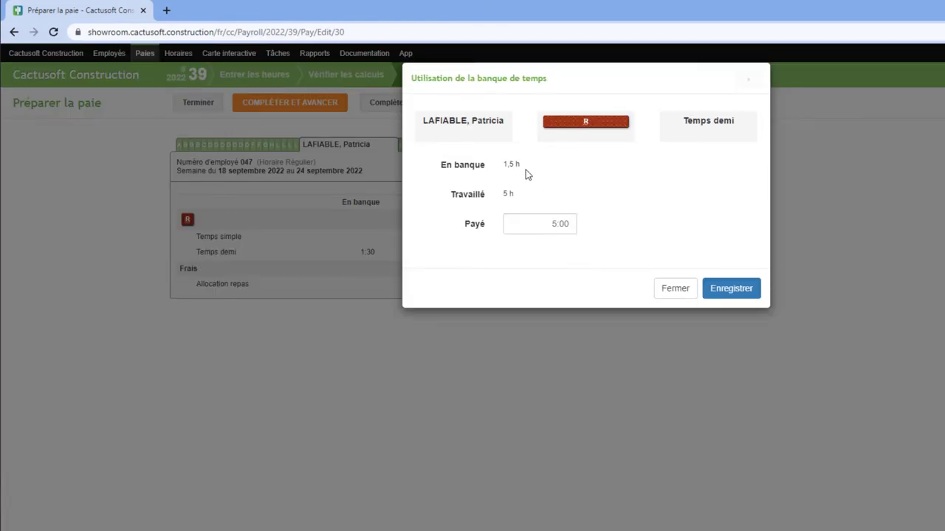
pyautogui.click(547, 227)
pyautogui.write('0')
pyautogui.click(729, 289)
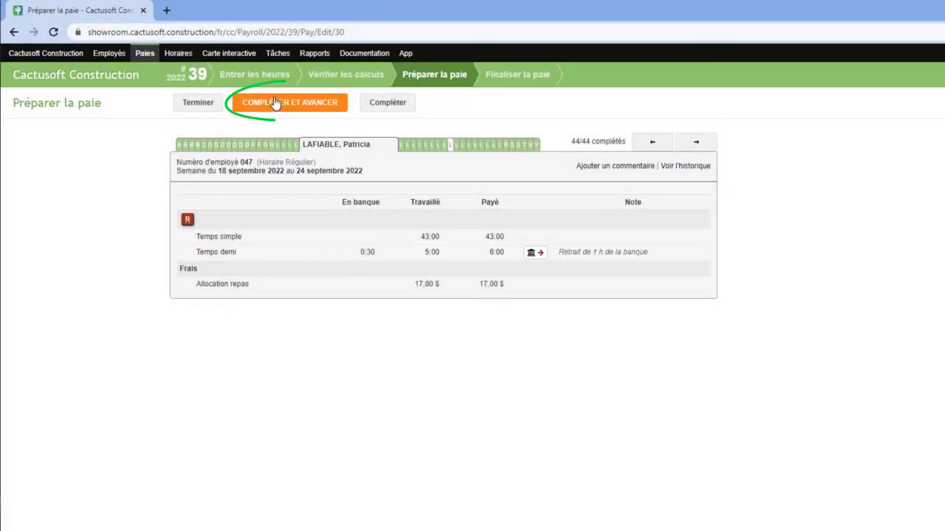
pyautogui.click(275, 103)
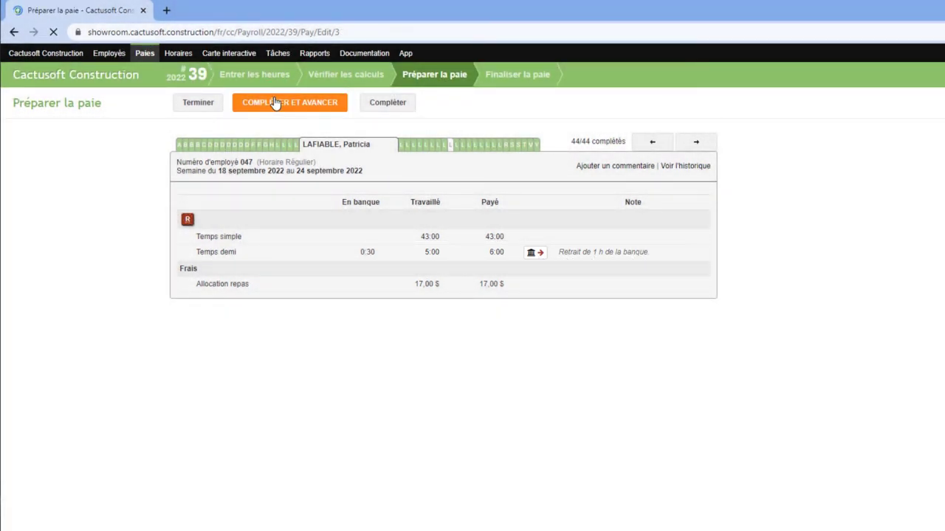
# Set the annex R foreman's paid Temps demi to 8 hours using the time bank and save.
pyautogui.click(531, 254)
pyautogui.click(563, 231)
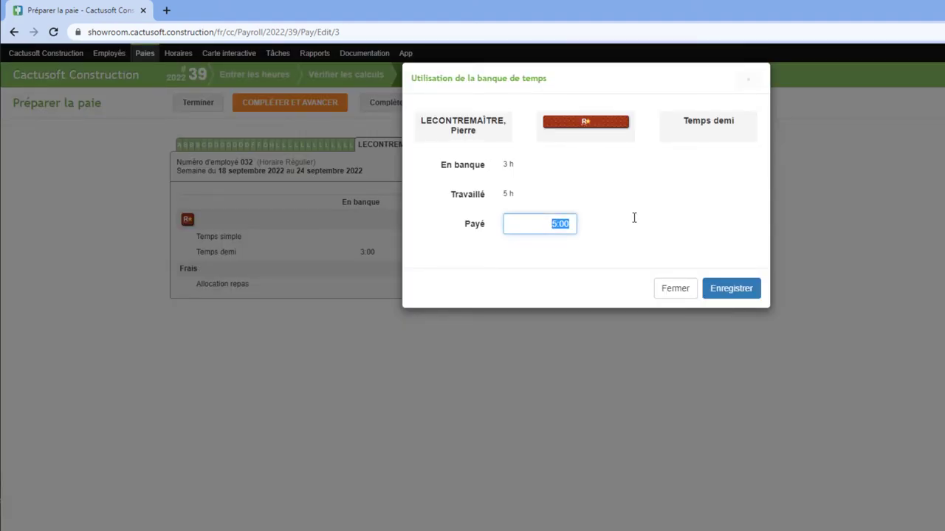
pyautogui.press('BackSpace')
pyautogui.write('8')
pyautogui.click(732, 293)
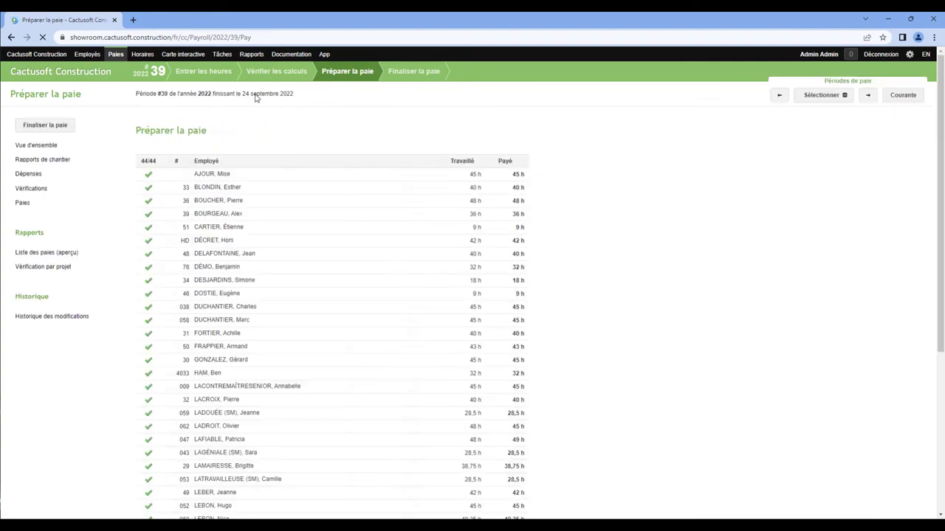
# Open the hours verification list and examine the first pages of the Vérification par projet report.
pyautogui.click(59, 174)
pyautogui.click(58, 189)
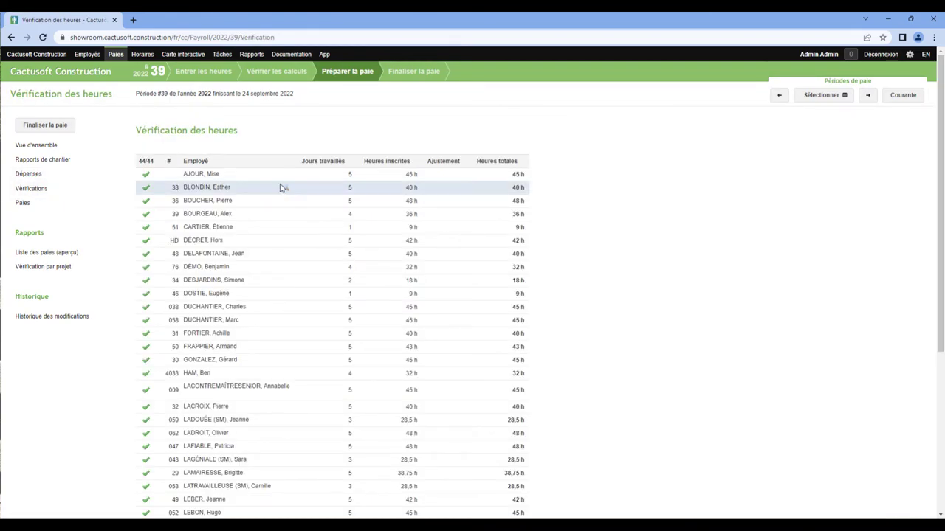
pyautogui.click(57, 267)
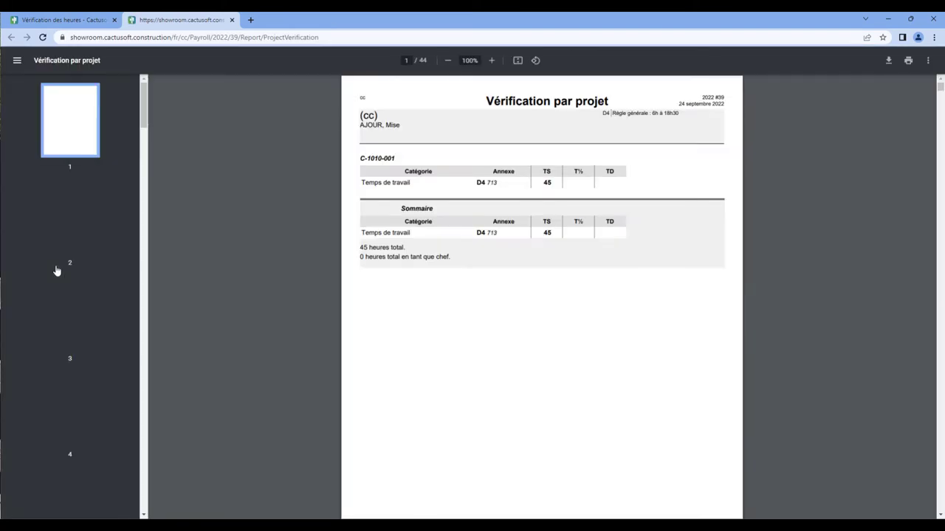
pyautogui.click(70, 214)
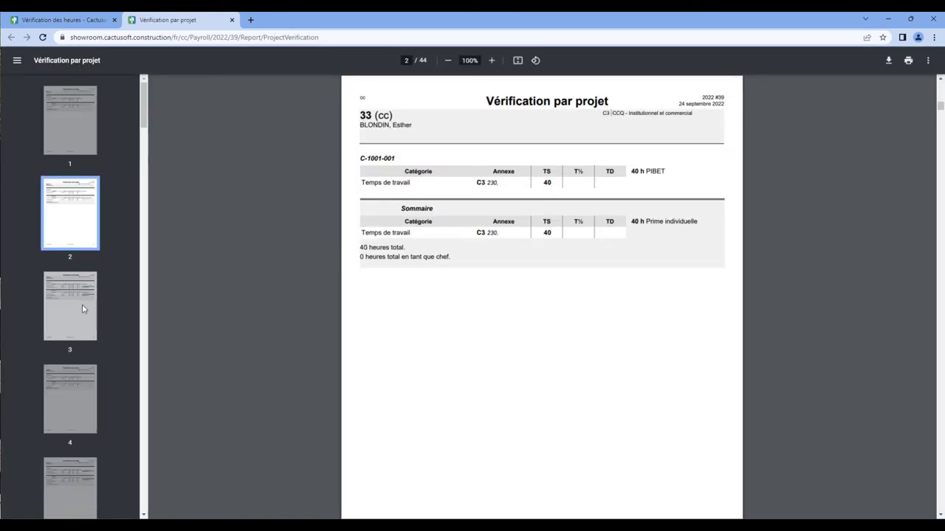
# Examine pages 3 to 5 of the Vérification par projet report and close it.
pyautogui.click(70, 310)
pyautogui.click(78, 389)
pyautogui.click(72, 472)
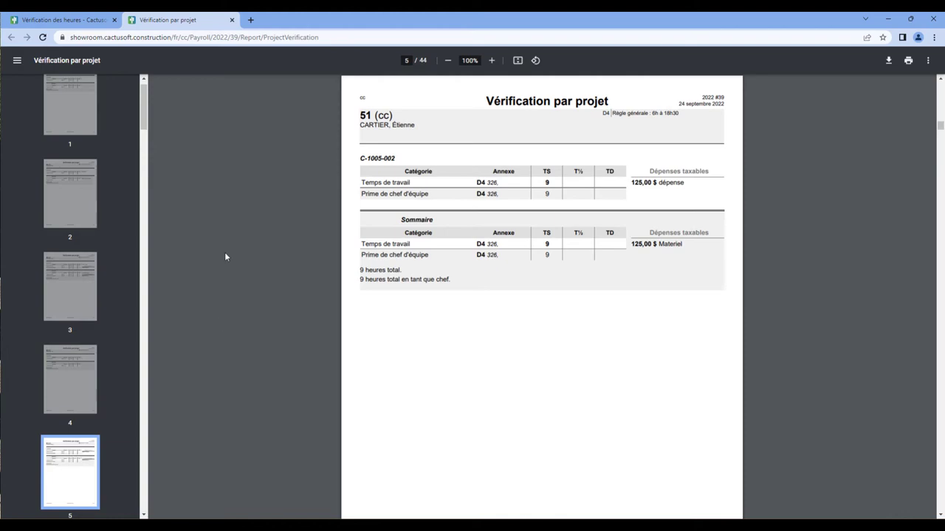
pyautogui.click(231, 21)
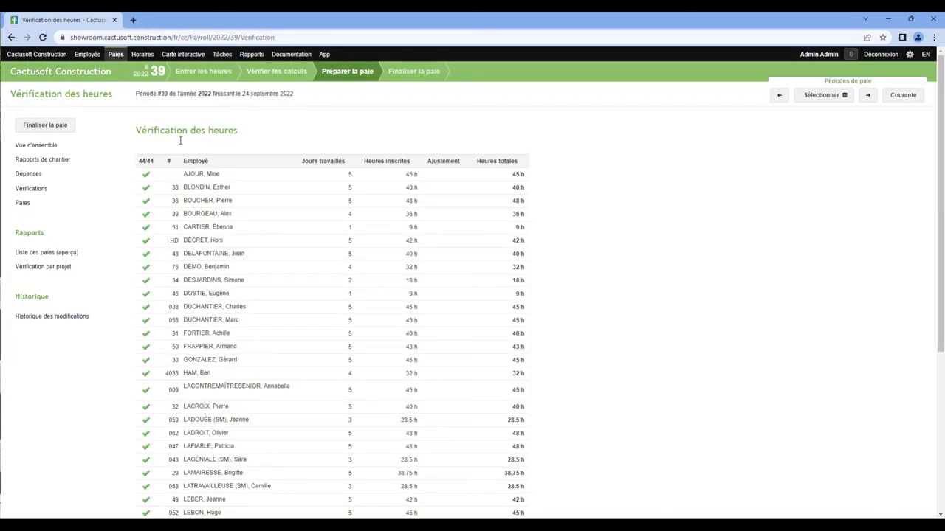
# Review period 39's modification history, inspect the pay behind the foreman's latest time bank entry, and return to the pay list.
pyautogui.click(59, 319)
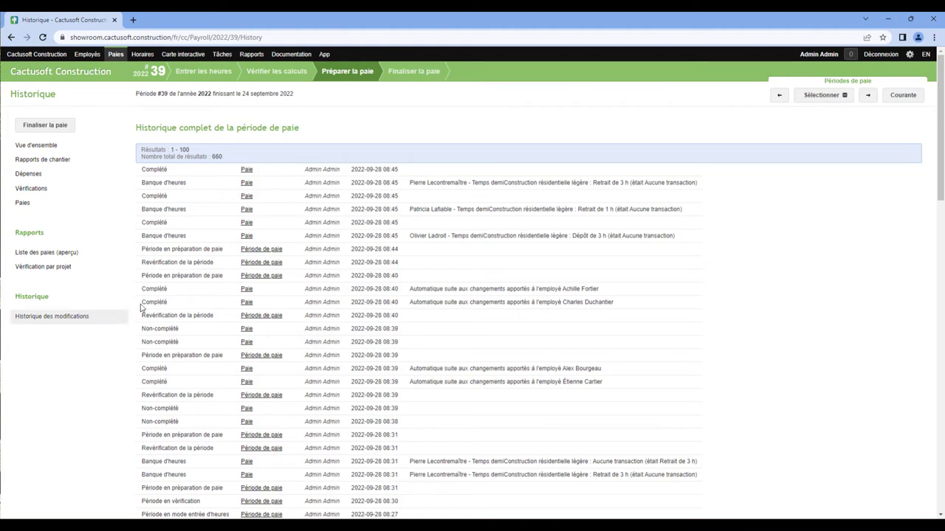
pyautogui.click(247, 183)
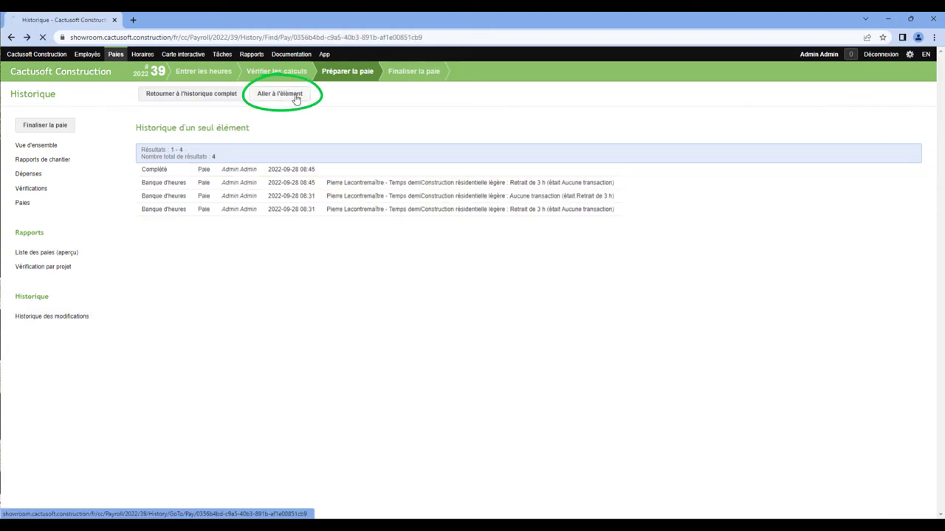
pyautogui.click(292, 101)
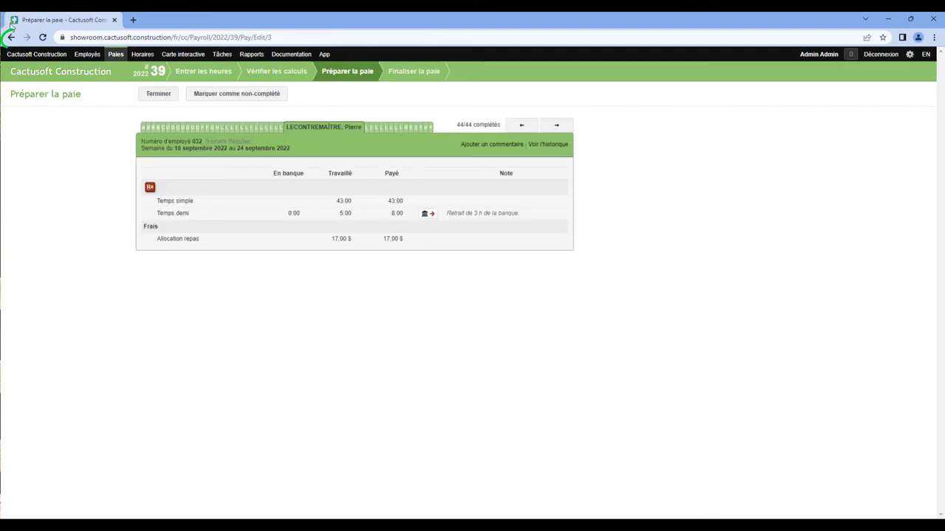
pyautogui.click(13, 39)
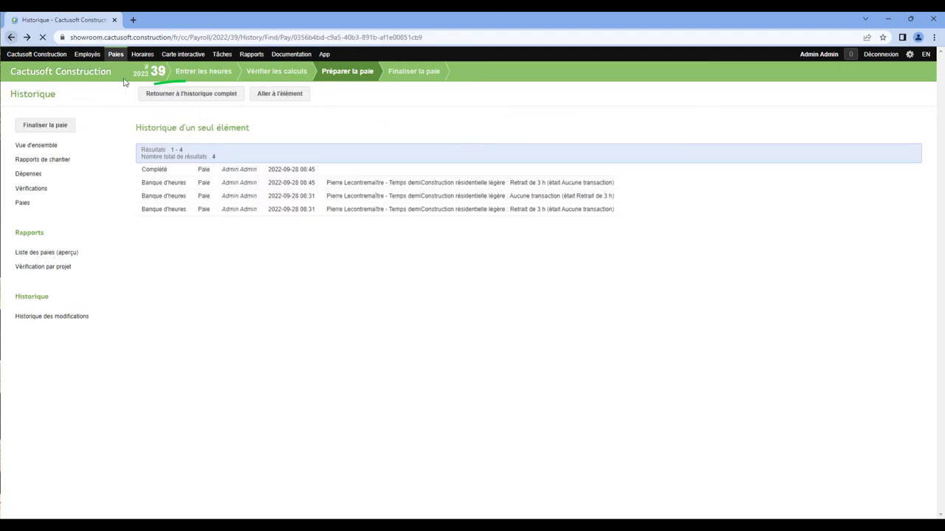
pyautogui.click(170, 96)
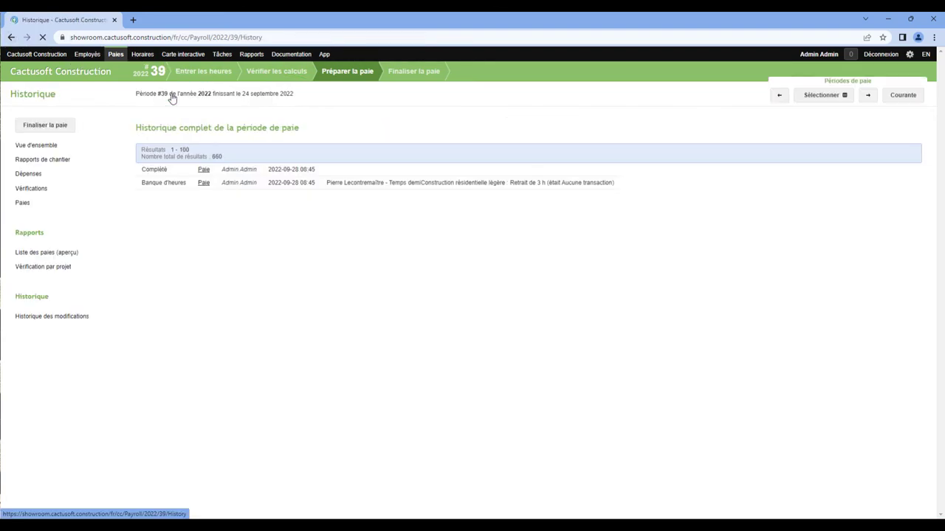
pyautogui.click(27, 209)
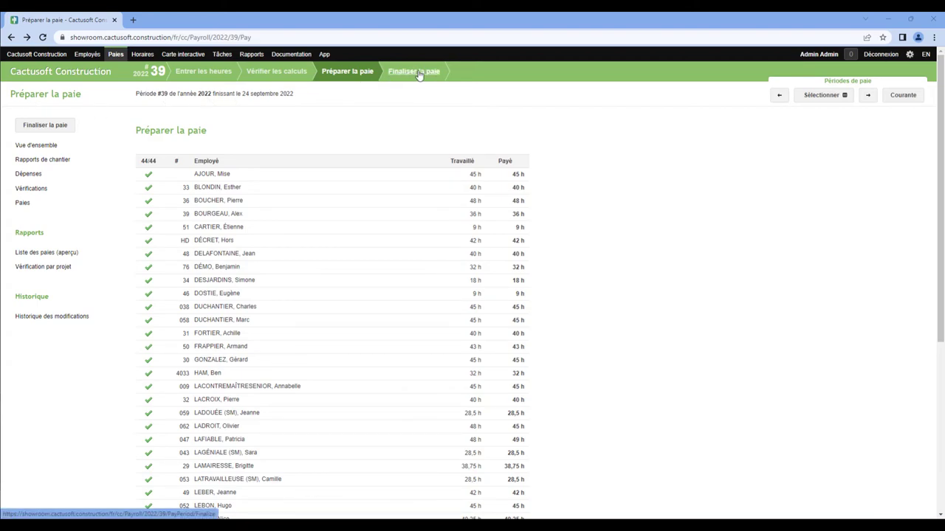
# Check the finalization page, examine the e-mail notification setting of the second employee in the employee list, and save that record.
pyautogui.click(73, 129)
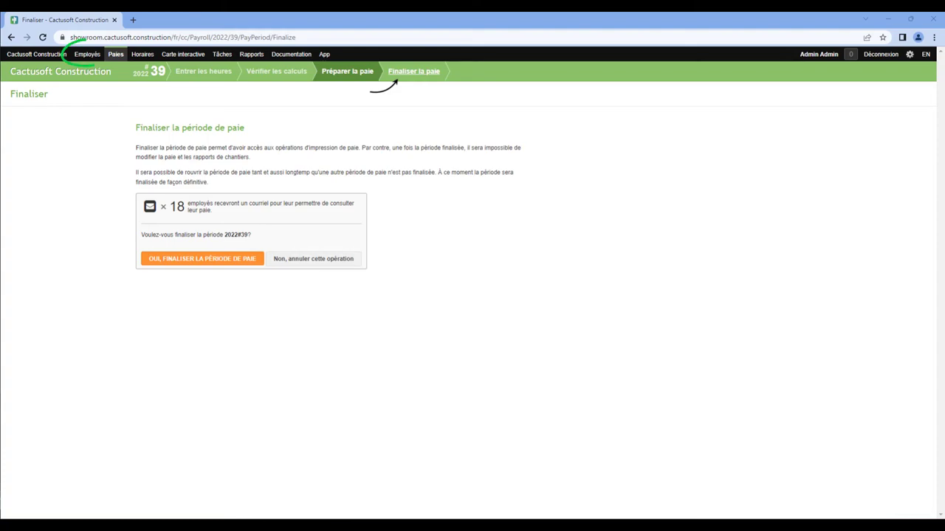
pyautogui.click(87, 54)
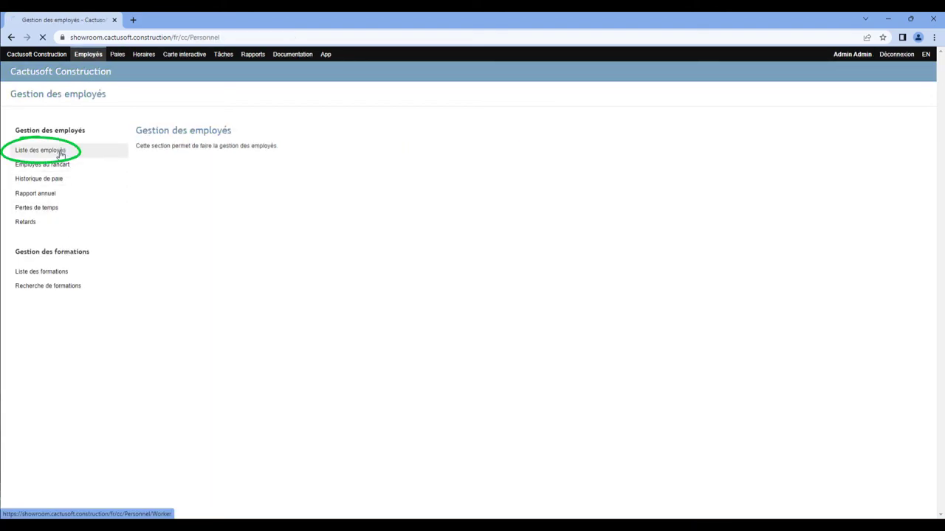
pyautogui.click(61, 152)
pyautogui.click(269, 178)
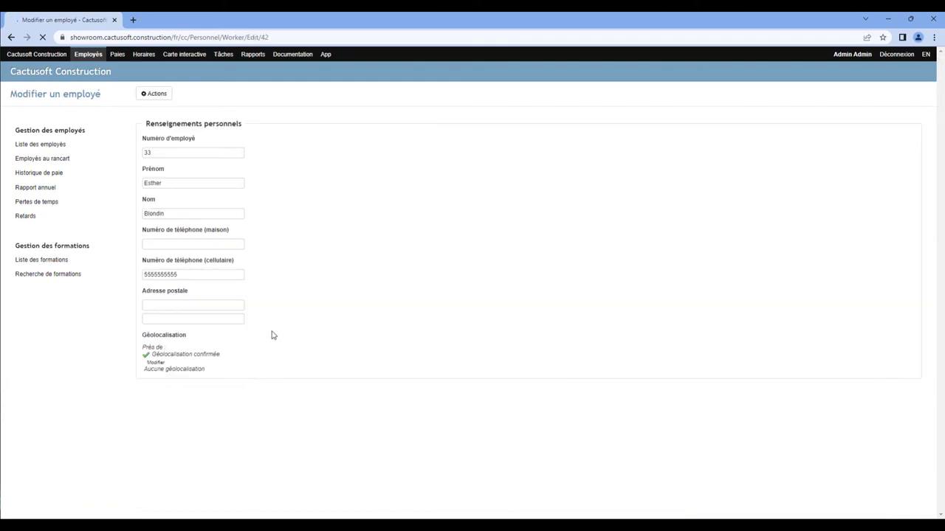
pyautogui.scroll(-5, 266, 340)
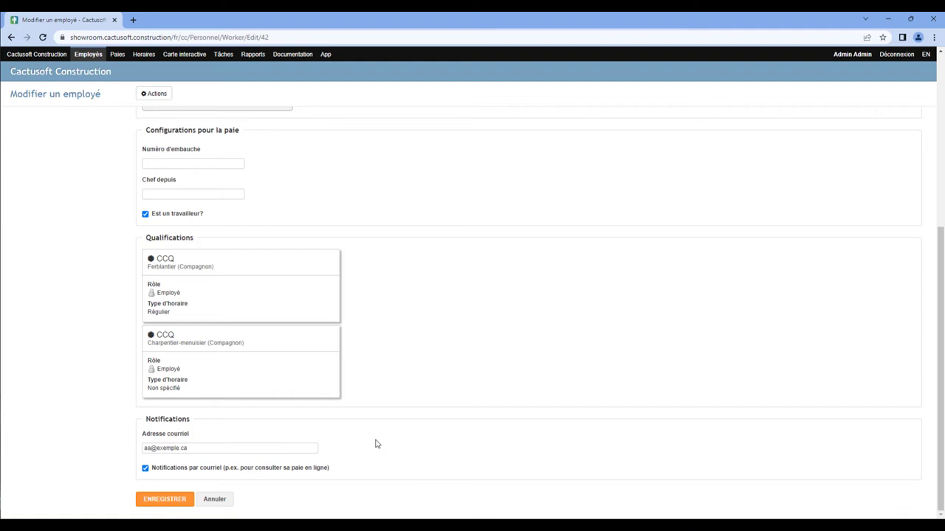
pyautogui.click(163, 498)
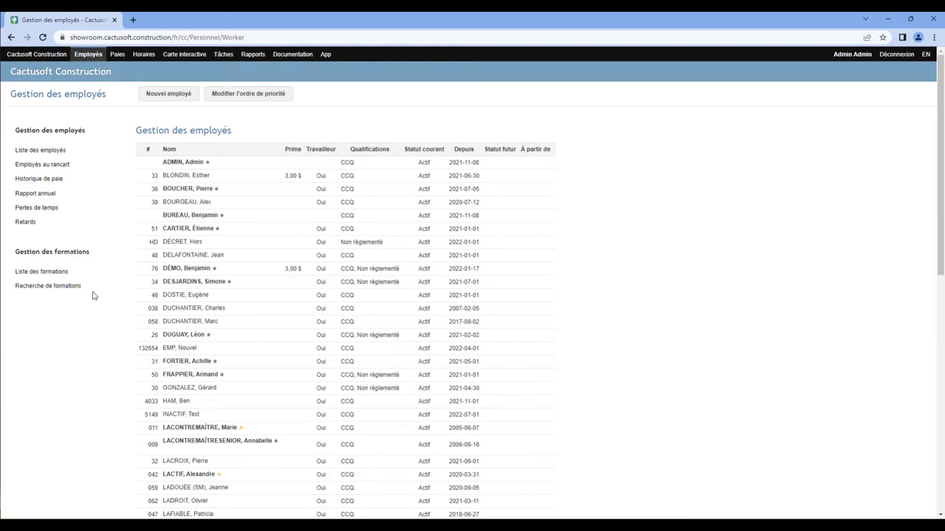
# Return to payroll period 2022#39 and finalize it.
pyautogui.click(119, 56)
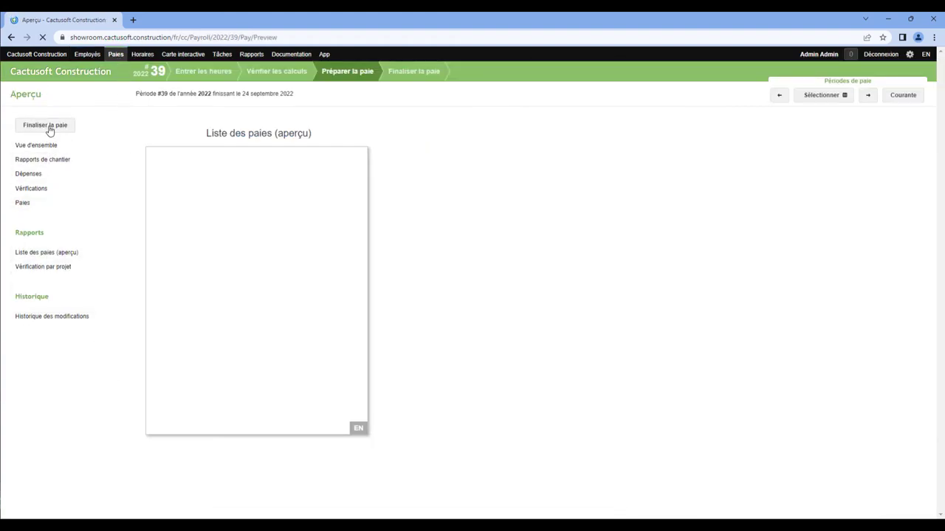
pyautogui.click(45, 127)
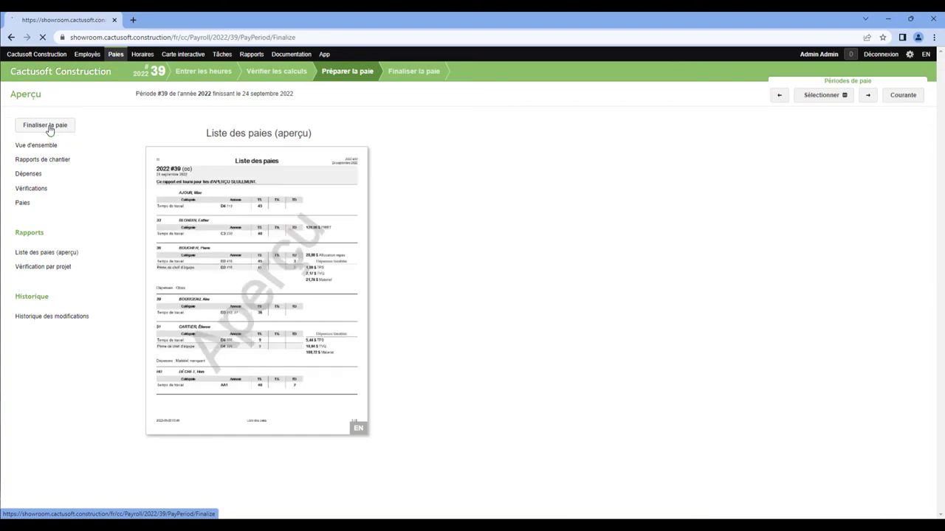
pyautogui.click(200, 260)
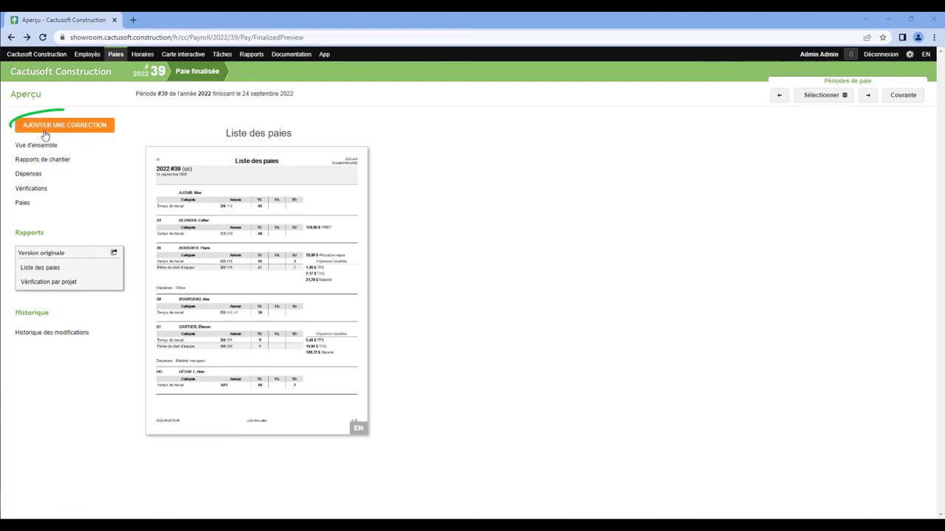
# Add a correction to finalized payroll period 2022#39 and open its site reports list.
pyautogui.click(73, 129)
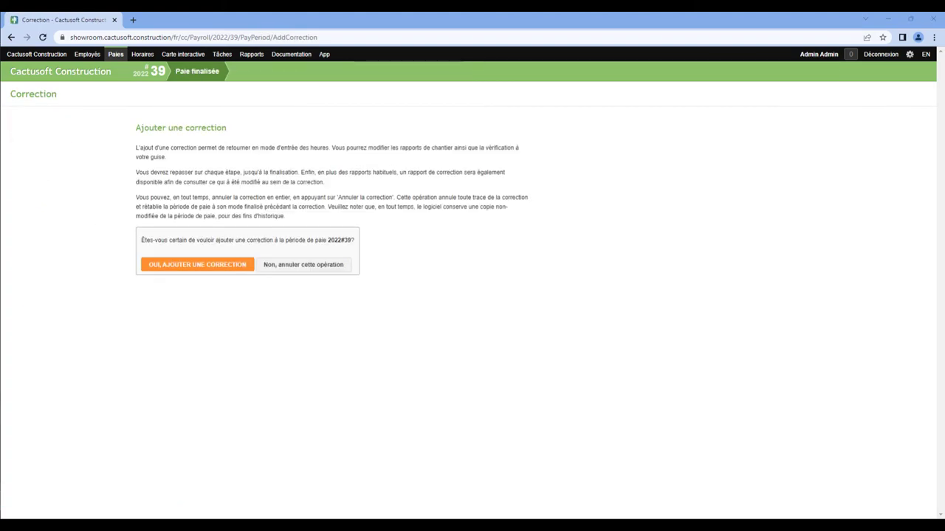
pyautogui.click(212, 273)
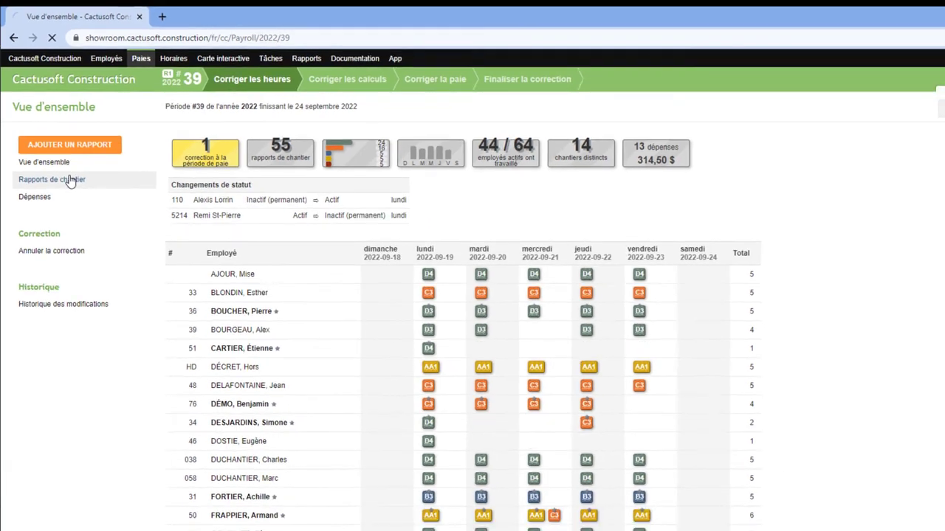
pyautogui.click(87, 213)
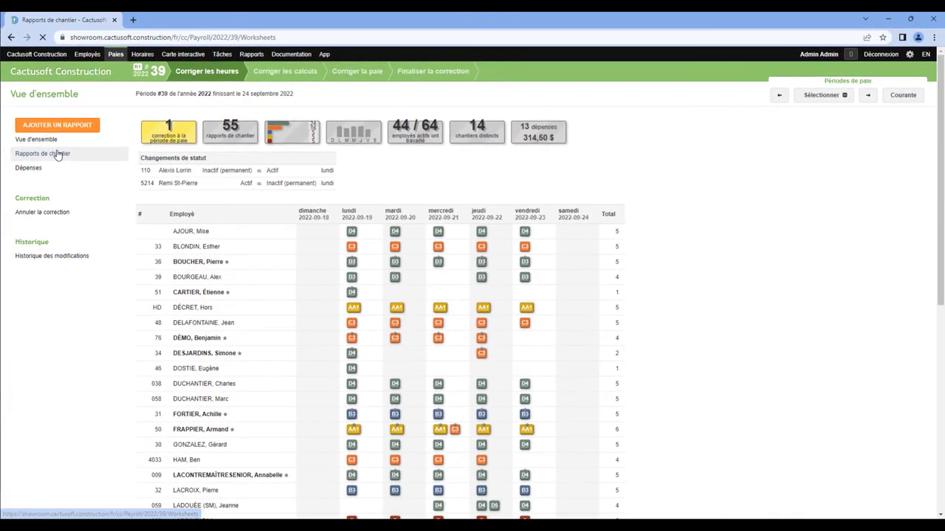
# In site report WP3135, set the Temps simple of the first listed employee to 9:00 hours and save.
pyautogui.click(229, 166)
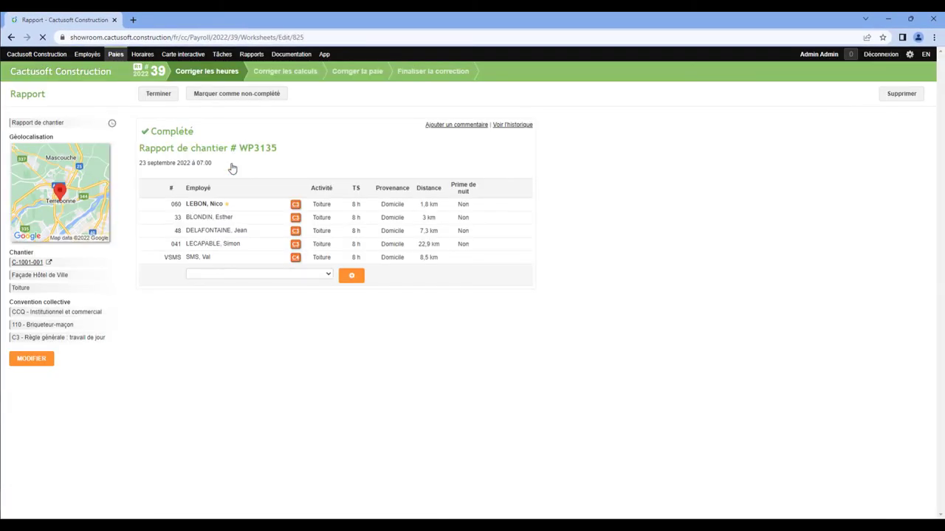
pyautogui.click(281, 206)
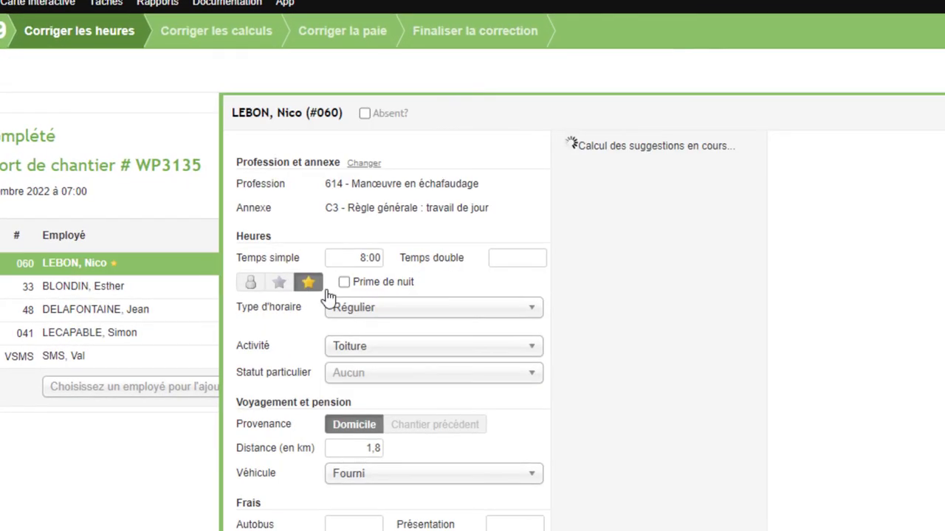
pyautogui.click(369, 257)
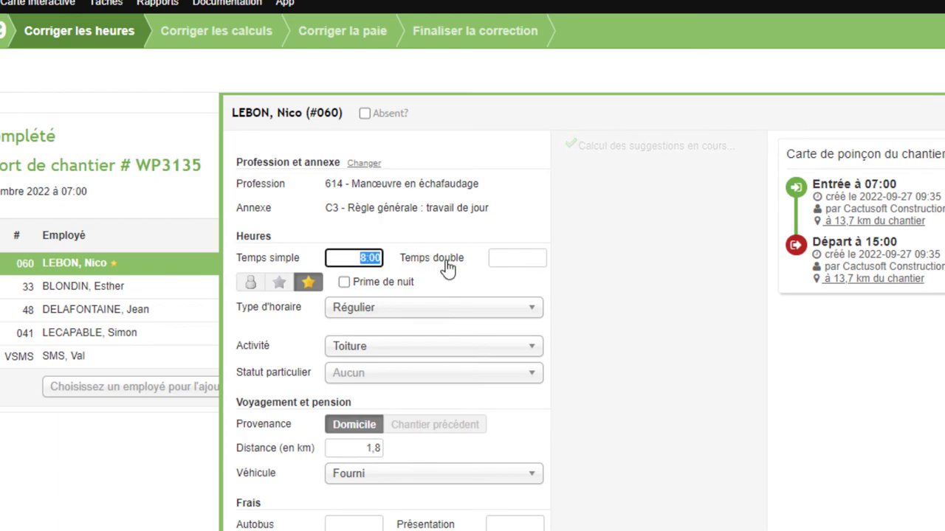
pyautogui.write('9')
pyautogui.press('Tab')
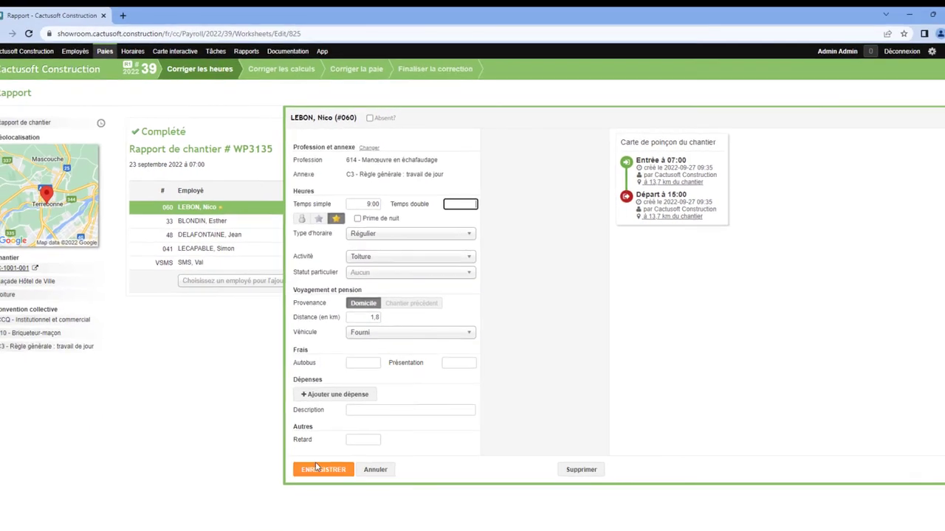
pyautogui.click(286, 530)
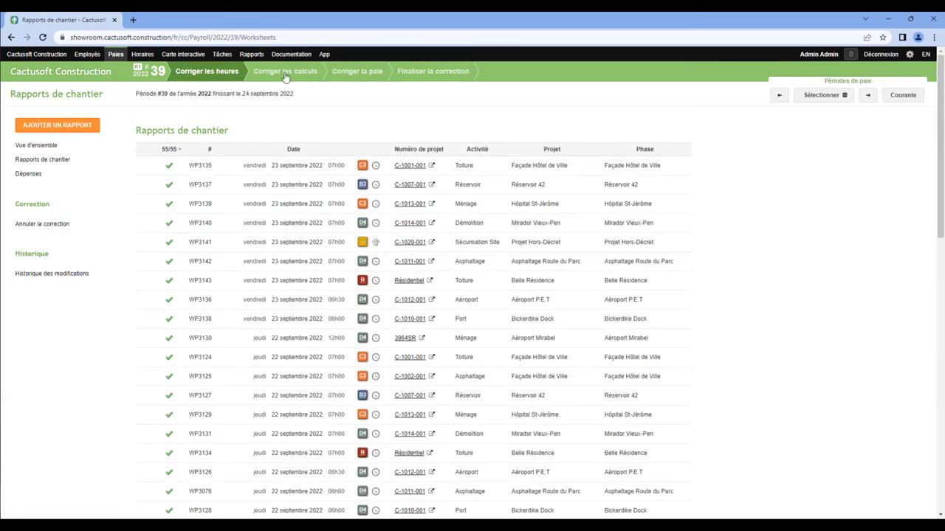
# Advance the correction to calculation verification and verify the hours of the one employee not yet marked complete.
pyautogui.click(286, 73)
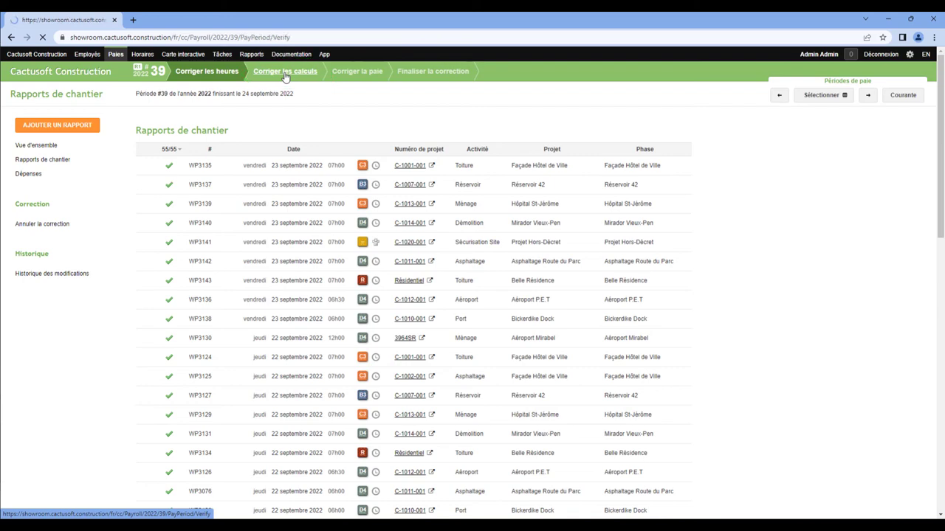
pyautogui.click(206, 223)
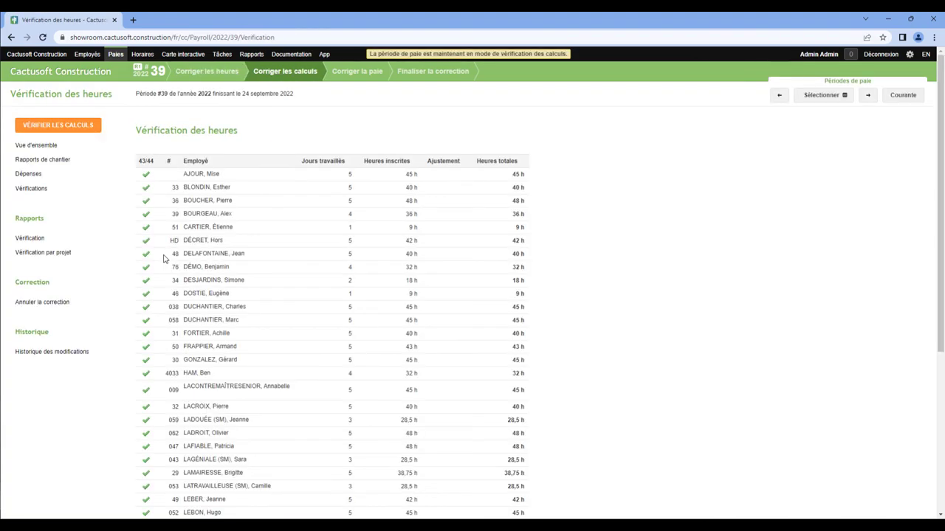
pyautogui.scroll(-4, 167, 263)
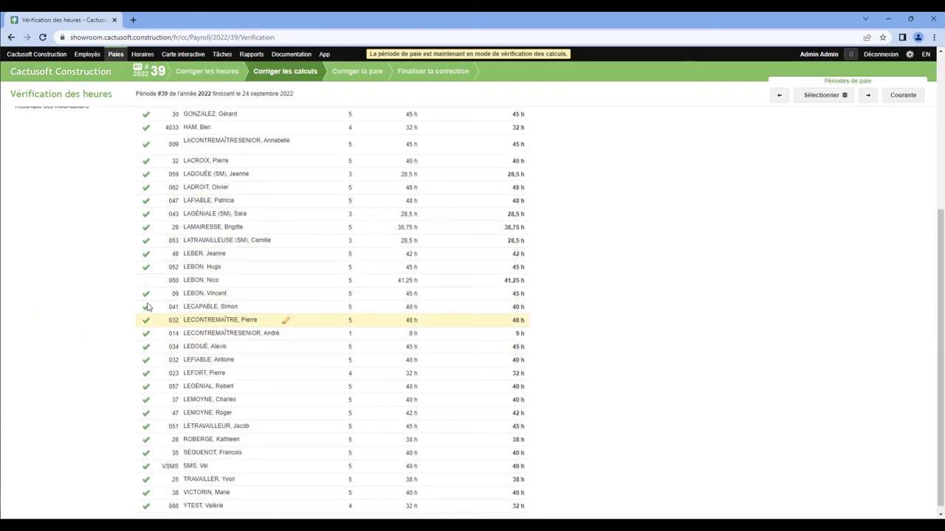
pyautogui.click(285, 283)
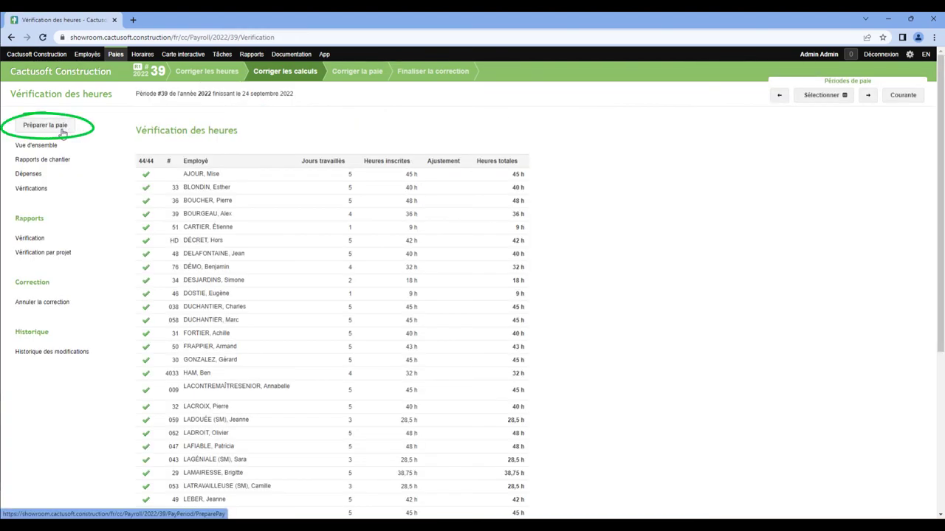
# Prepare the pay for corrected period 2022#39 and finalize the correction.
pyautogui.click(62, 134)
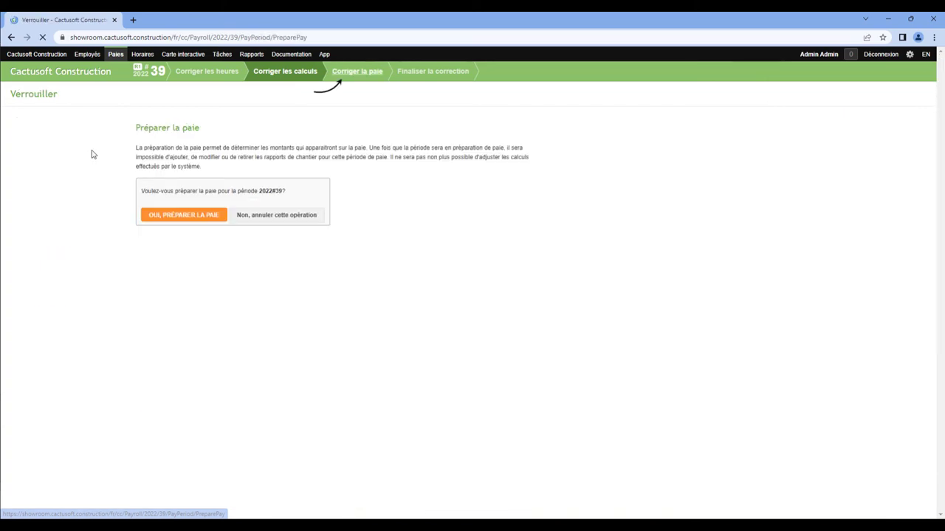
pyautogui.click(185, 215)
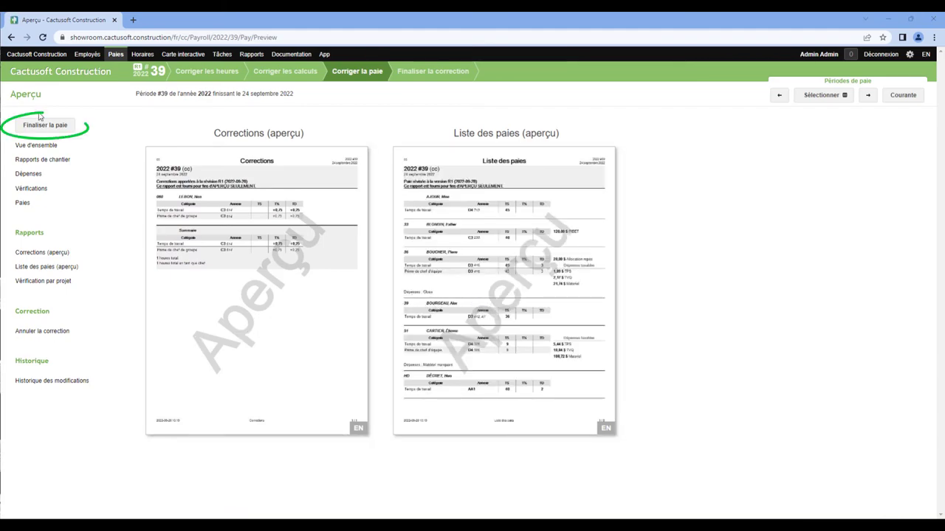
pyautogui.click(56, 128)
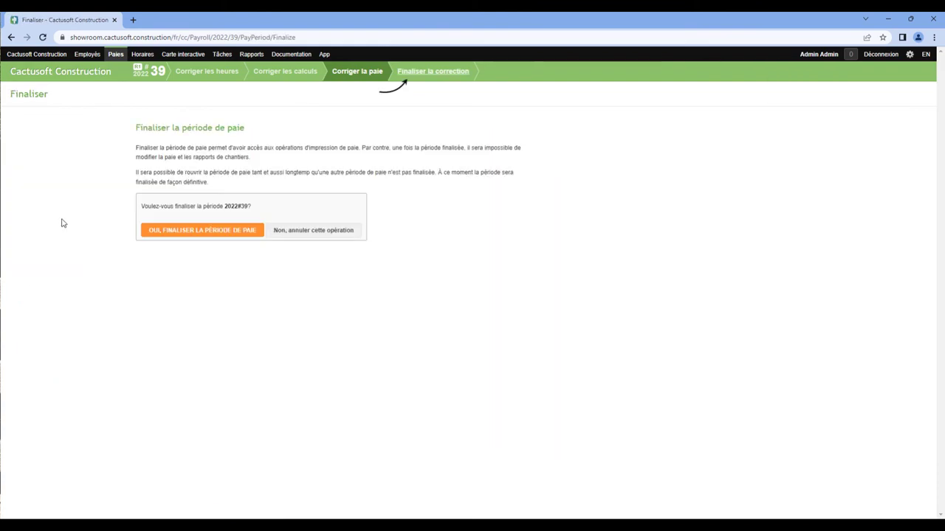
pyautogui.click(203, 232)
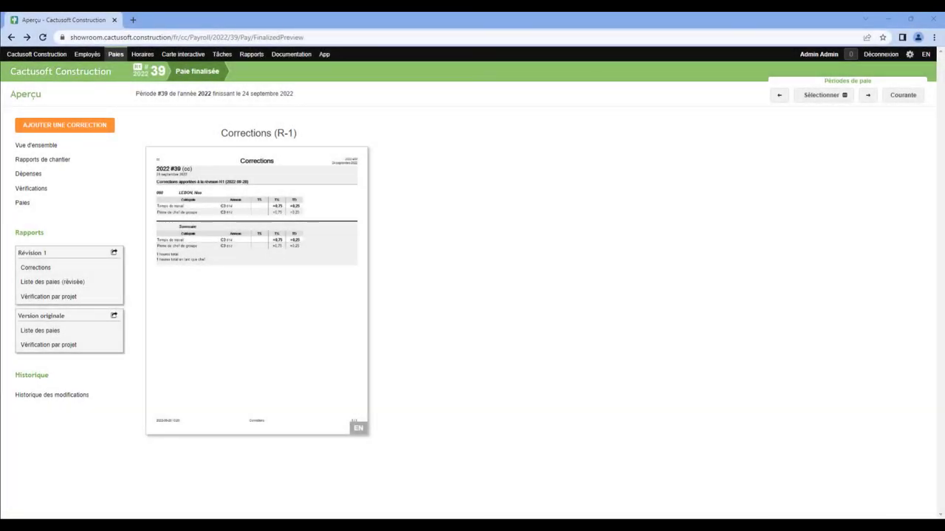
# Export the original version's Liste des paies as CSV.
pyautogui.click(113, 315)
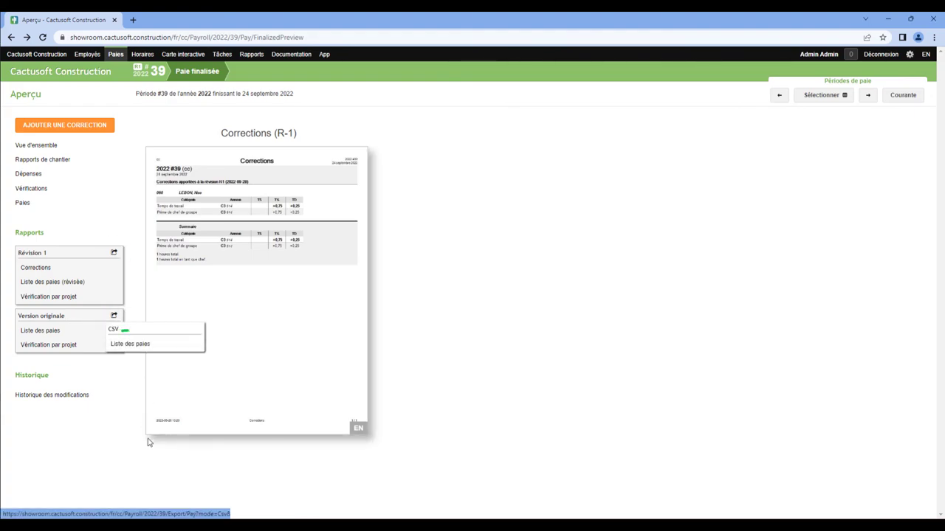
pyautogui.click(130, 344)
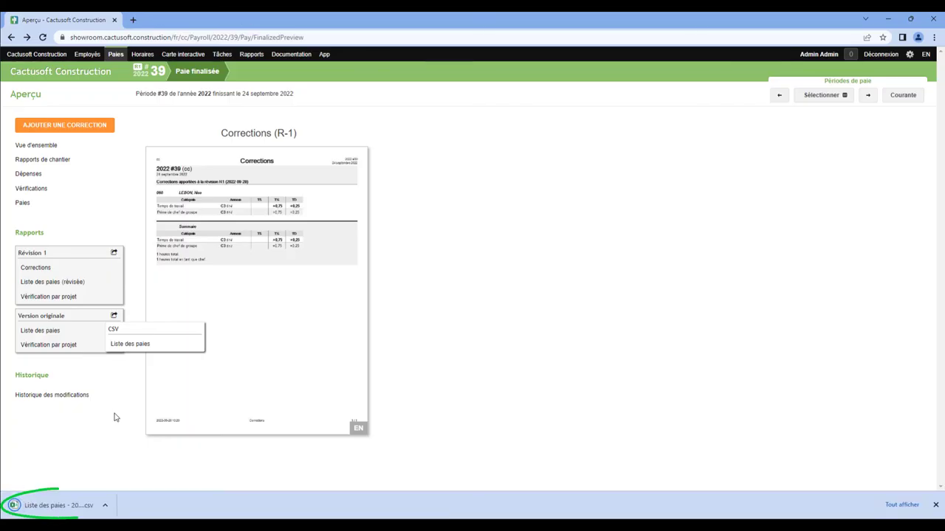
# Search the help centre documentation for "csv" and examine the Exportation CSV - Spécification technique article.
pyautogui.click(298, 59)
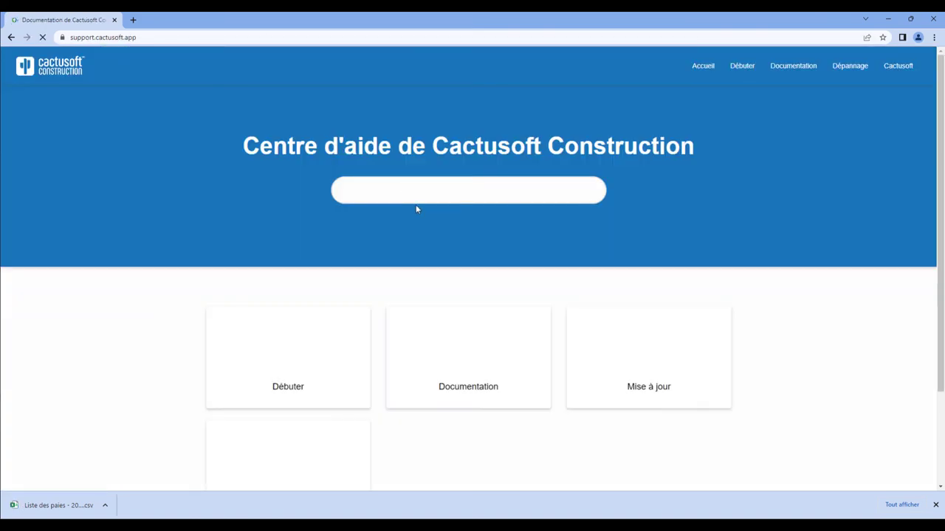
pyautogui.click(414, 189)
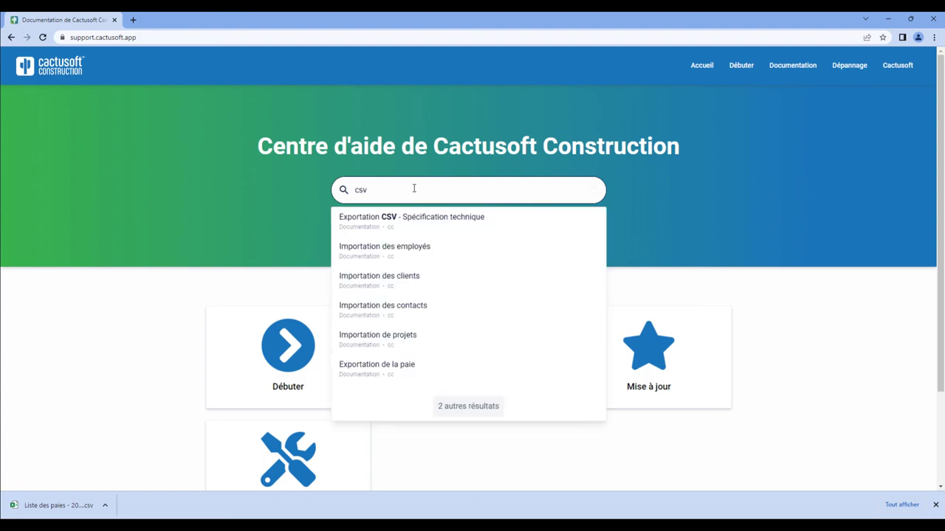
pyautogui.click(461, 233)
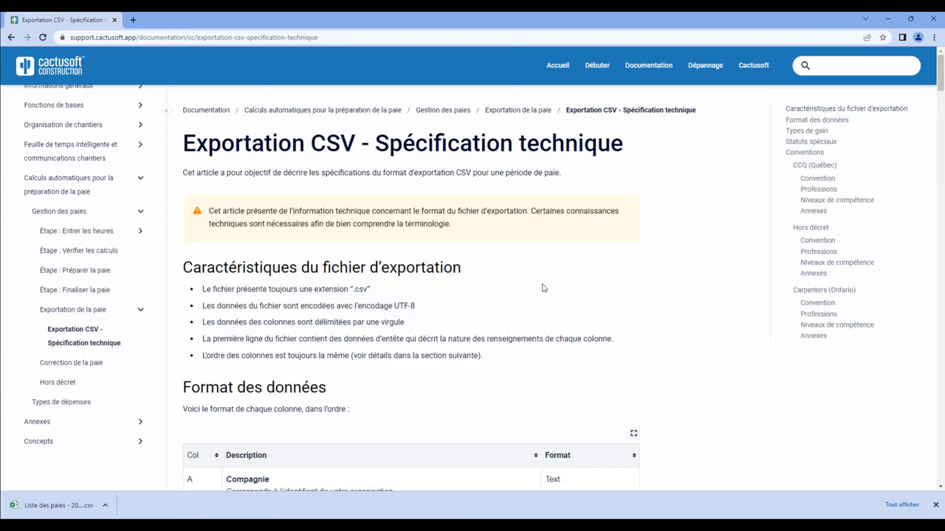
pyautogui.scroll(-15, 542, 288)
pyautogui.scroll(-15, 534, 289)
pyautogui.scroll(-10, 533, 288)
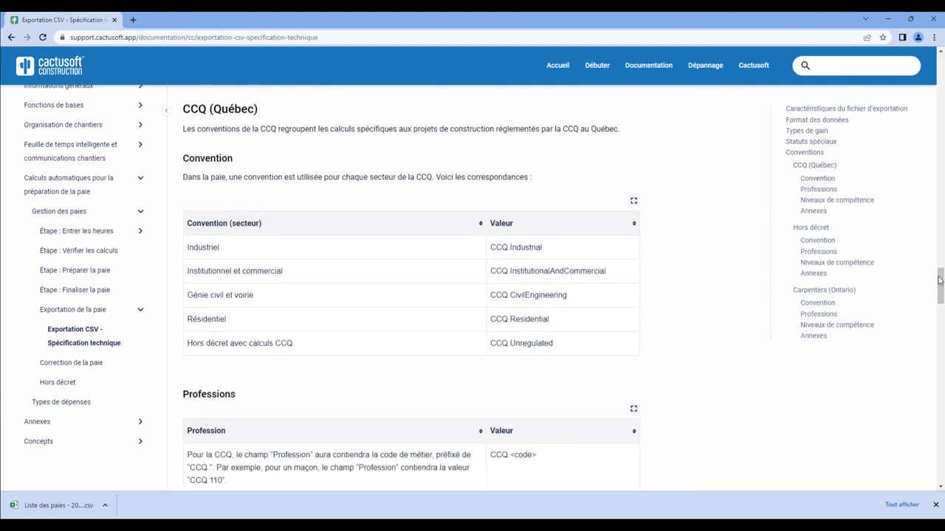
pyautogui.moveTo(940, 286); pyautogui.dragTo(937, 51)
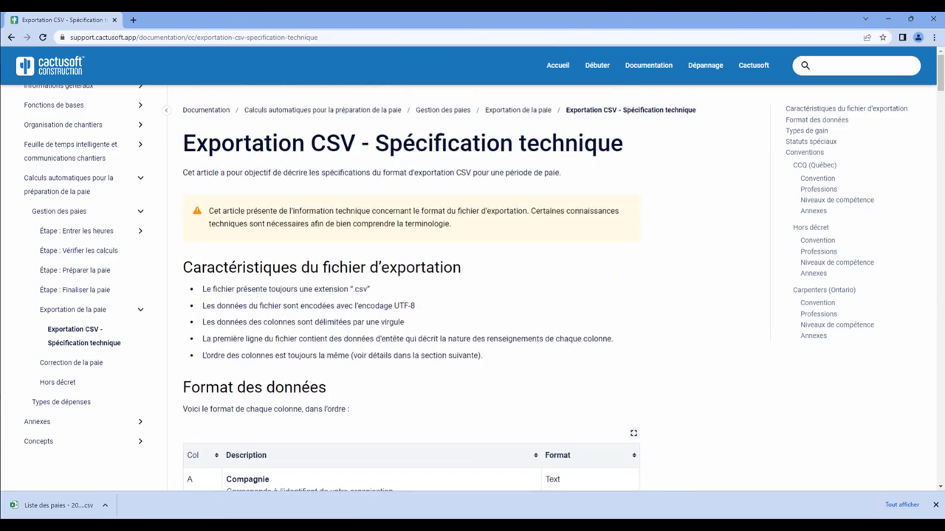